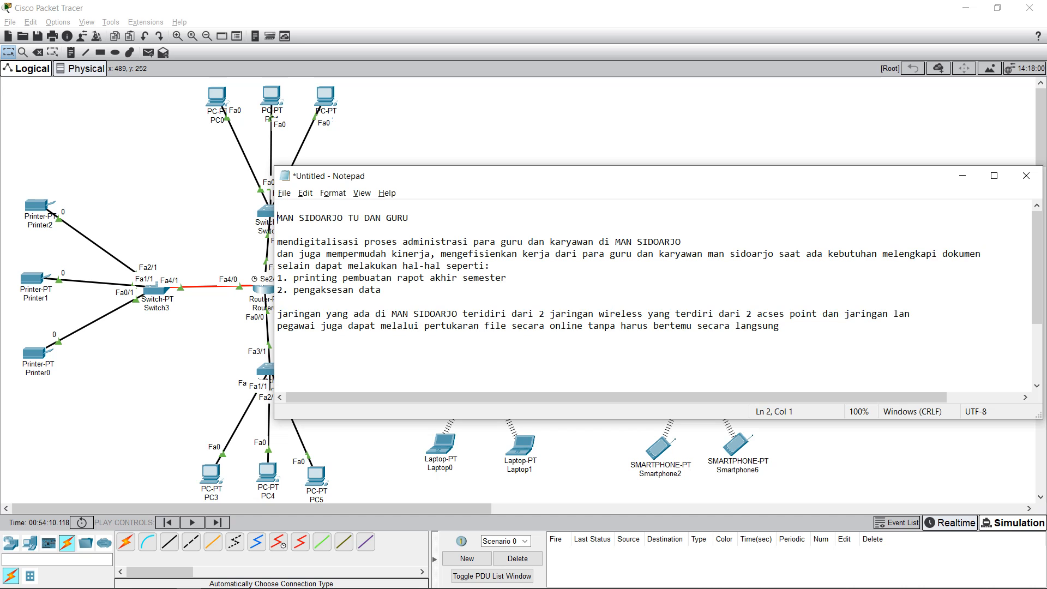
Step: Add three lines above the heading: the author's name, class TI 19 A and the student number
{"action": "key", "text": "Return"}
{"action": "left_click", "coordinate": [277, 206]}
{"action": "key", "text": "Return"}
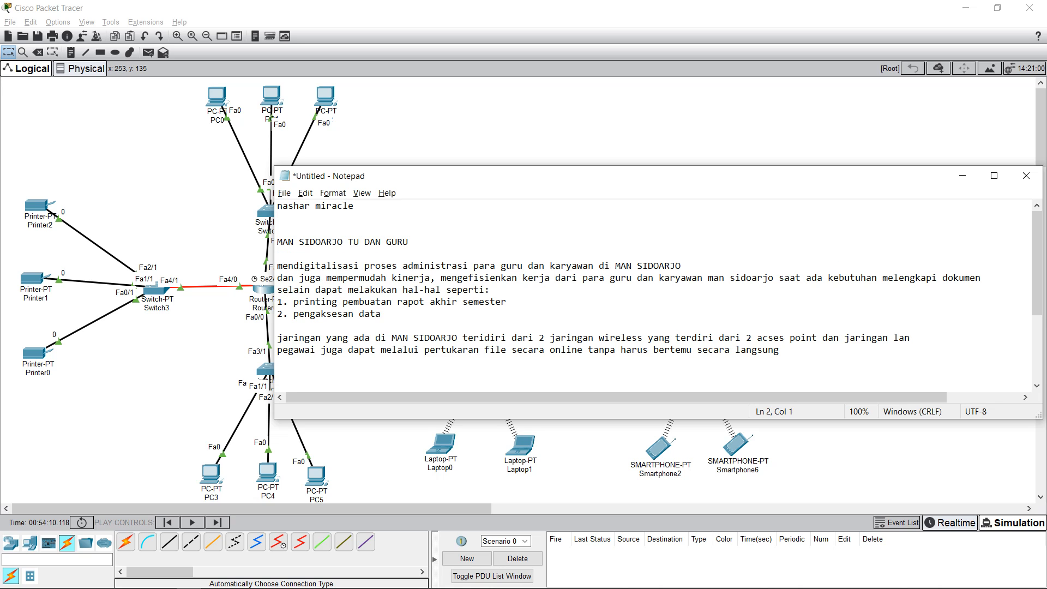
{"action": "key", "text": "Return"}
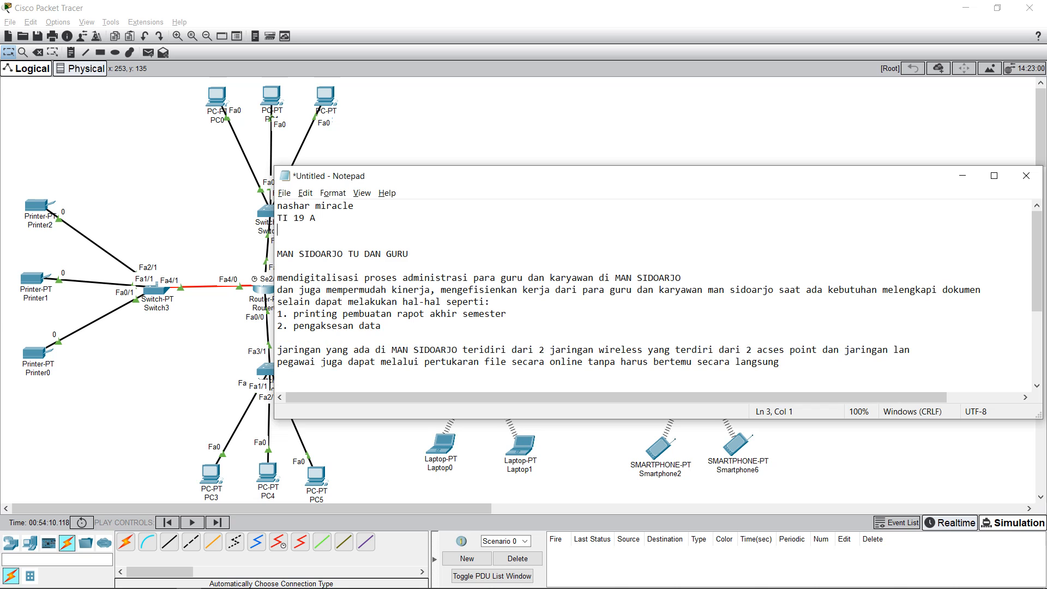
Step: Move the Notepad window up-left and highlight the MAN SIDOARJO TU DAN GURU heading
{"action": "left_click_drag", "start_coordinate": [381, 175], "coordinate": [327, 148]}
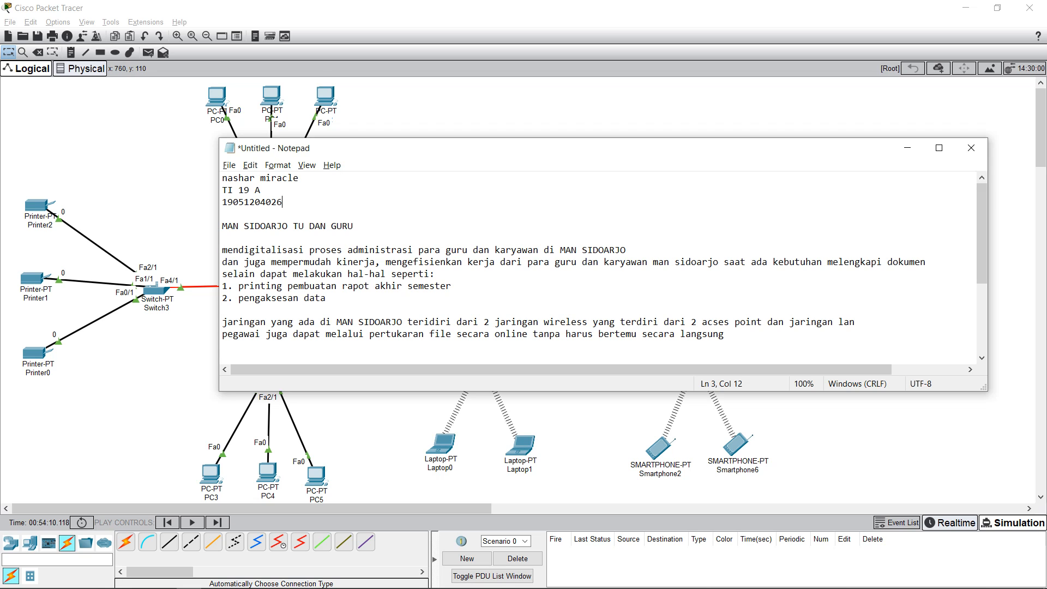
{"action": "left_click_drag", "start_coordinate": [221, 226], "coordinate": [288, 226]}
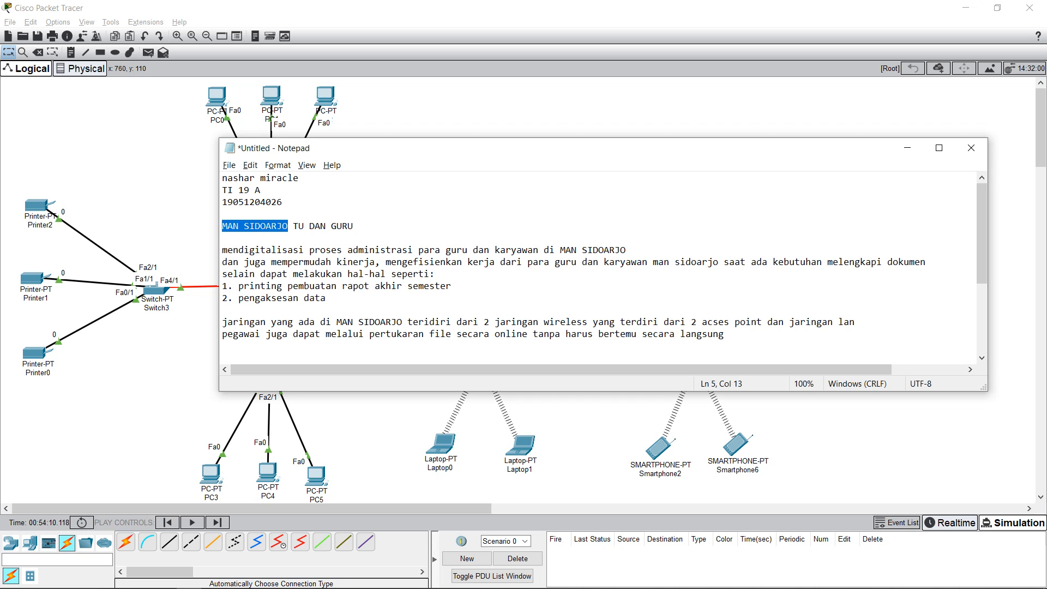
{"action": "left_click", "coordinate": [288, 226]}
{"action": "key", "text": "shift+Right"}
{"action": "key", "text": "shift+Right"}
{"action": "key", "text": "shift+Right"}
{"action": "key", "text": "shift+Right"}
{"action": "key", "text": "shift+Right"}
{"action": "key", "text": "shift+Right"}
{"action": "key", "text": "shift+Right"}
{"action": "key", "text": "shift+Right"}
{"action": "key", "text": "shift+Right"}
{"action": "key", "text": "shift+Right"}
{"action": "key", "text": "shift+Right"}
{"action": "key", "text": "shift+Right"}
{"action": "key", "text": "Right"}
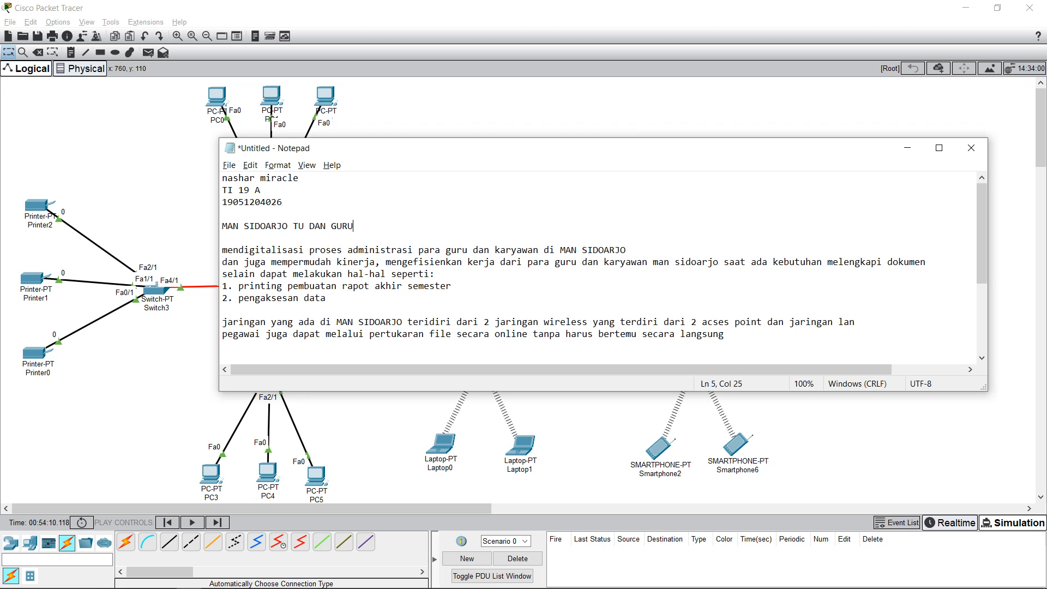
{"action": "key", "text": "Left"}
{"action": "key", "text": "Left"}
{"action": "key", "text": "Left"}
{"action": "key", "text": "Left"}
{"action": "key", "text": "Left"}
{"action": "key", "text": "Left"}
Step: Highlight the first paragraph line by line to review it
{"action": "key", "text": "Down"}
{"action": "key", "text": "Down"}
{"action": "key", "text": "Home"}
{"action": "key", "text": "shift+Down"}
{"action": "key", "text": "shift+Right"}
{"action": "key", "text": "shift+Right"}
{"action": "key", "text": "shift+Right"}
{"action": "key", "text": "shift+Right"}
{"action": "key", "text": "shift+Right"}
{"action": "key", "text": "shift+Right"}
{"action": "key", "text": "shift+Right"}
{"action": "key", "text": "shift+Right"}
{"action": "key", "text": "shift+Right"}
{"action": "key", "text": "shift+Right"}
{"action": "key", "text": "shift+Right"}
{"action": "key", "text": "shift+Right"}
{"action": "key", "text": "shift+Right"}
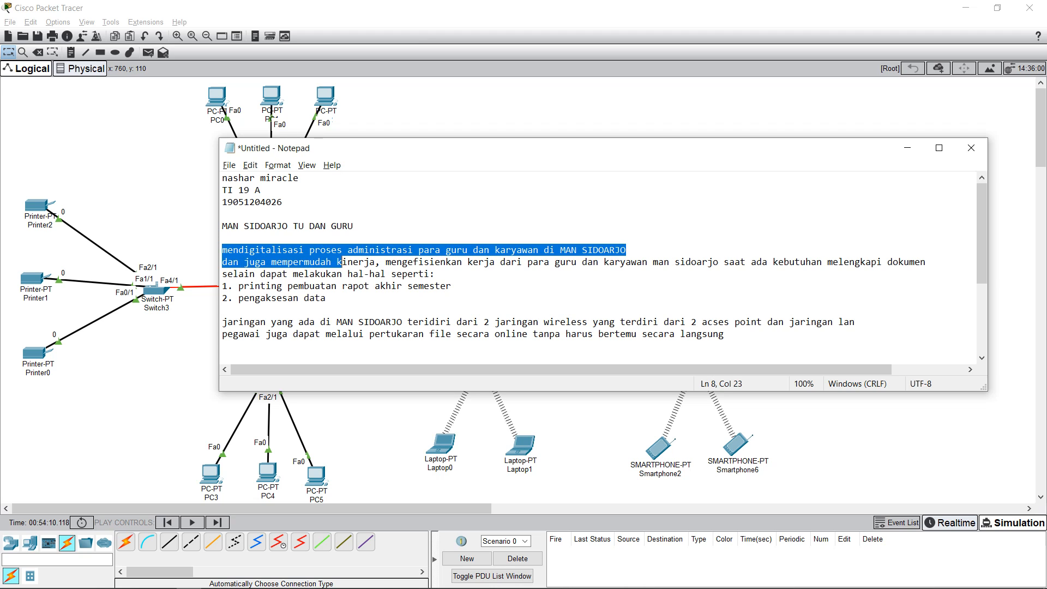
{"action": "key", "text": "shift+Up"}
{"action": "key", "text": "shift+Up"}
{"action": "key", "text": "shift+Down"}
{"action": "key", "text": "shift+Down"}
{"action": "key", "text": "shift+Up"}
{"action": "key", "text": "Up"}
Step: Highlight the paragraph's opening words up to proses administrasi, then clear the selection
{"action": "key", "text": "Down"}
{"action": "key", "text": "ctrl+shift+Right"}
{"action": "key", "text": "shift+Right"}
{"action": "key", "text": "shift+Right"}
{"action": "key", "text": "shift+Right"}
{"action": "key", "text": "shift+Right"}
{"action": "key", "text": "shift+Right"}
{"action": "key", "text": "shift+Right"}
{"action": "key", "text": "shift+Right"}
{"action": "key", "text": "shift+Right"}
{"action": "key", "text": "shift+Right"}
{"action": "key", "text": "shift+Right"}
{"action": "key", "text": "shift+Right"}
{"action": "key", "text": "shift+Right"}
{"action": "key", "text": "shift+Right"}
{"action": "key", "text": "shift+Right"}
{"action": "key", "text": "shift+Right"}
{"action": "key", "text": "shift+Right"}
{"action": "key", "text": "shift+Right"}
{"action": "key", "text": "shift+Right"}
{"action": "key", "text": "shift+Right"}
{"action": "key", "text": "shift+Right"}
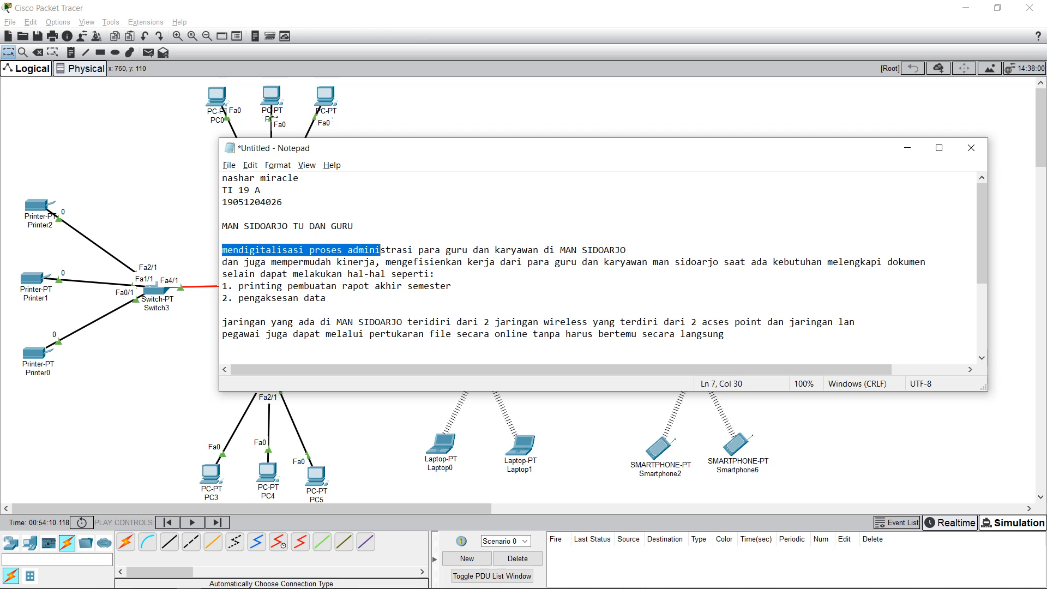
{"action": "key", "text": "shift+Down"}
{"action": "key", "text": "shift+Up"}
{"action": "key", "text": "shift+Right"}
{"action": "key", "text": "shift+Right"}
{"action": "key", "text": "shift+Right"}
{"action": "key", "text": "shift+Right"}
{"action": "key", "text": "shift+Right"}
{"action": "key", "text": "shift+Right"}
{"action": "key", "text": "shift+Right"}
{"action": "key", "text": "shift+Right"}
{"action": "key", "text": "shift+Right"}
{"action": "key", "text": "shift+Right"}
{"action": "key", "text": "shift+Right"}
{"action": "key", "text": "shift+Right"}
{"action": "key", "text": "shift+Right"}
{"action": "key", "text": "shift+Right"}
{"action": "key", "text": "shift+Right"}
{"action": "key", "text": "shift+Right"}
{"action": "key", "text": "shift+Right"}
{"action": "key", "text": "shift+Right"}
{"action": "key", "text": "shift+Right"}
{"action": "key", "text": "shift+Right"}
{"action": "key", "text": "shift+Down"}
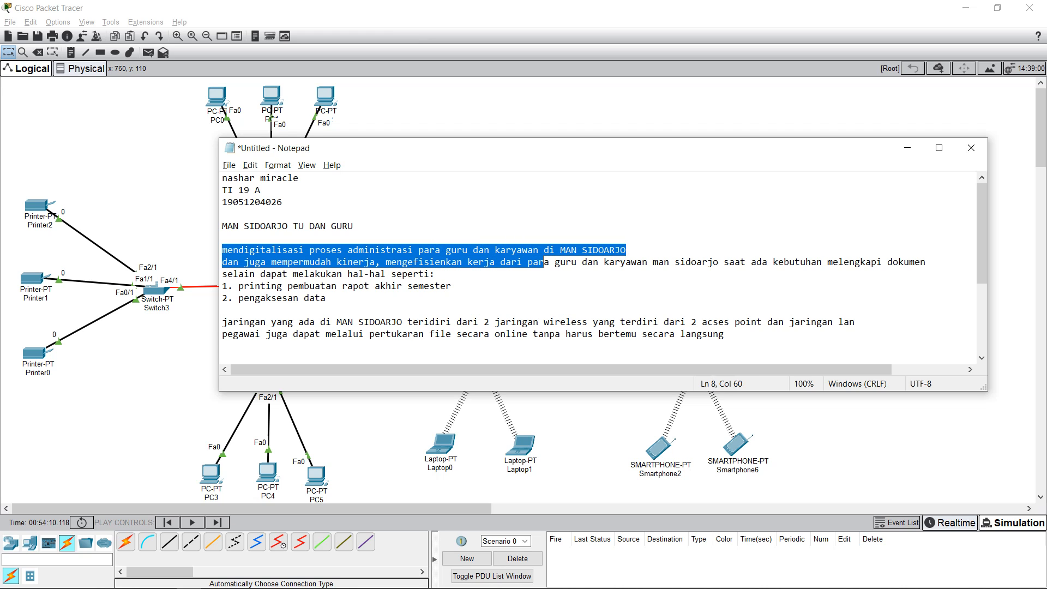
{"action": "key", "text": "shift+Up"}
{"action": "key", "text": "Right"}
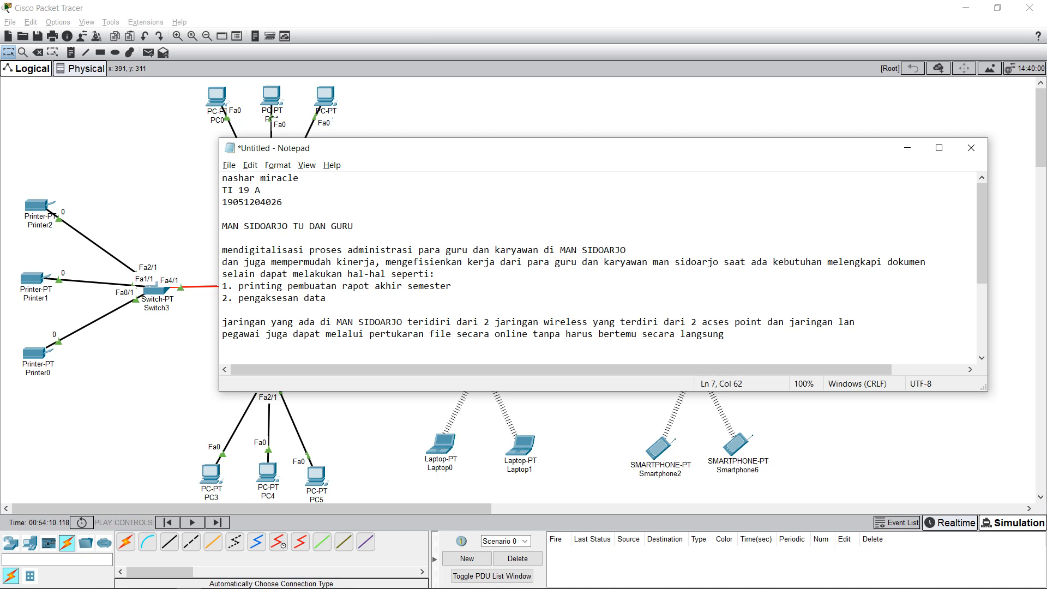
Step: Highlight phrases in the second sentence, the pengaksesan data item and the word point
{"action": "left_click_drag", "start_coordinate": [293, 262], "coordinate": [495, 262]}
{"action": "left_click", "coordinate": [402, 261]}
{"action": "left_click", "coordinate": [287, 274]}
{"action": "left_click_drag", "start_coordinate": [244, 298], "coordinate": [327, 298]}
{"action": "left_click", "coordinate": [250, 334]}
{"action": "double_click", "coordinate": [748, 322]}
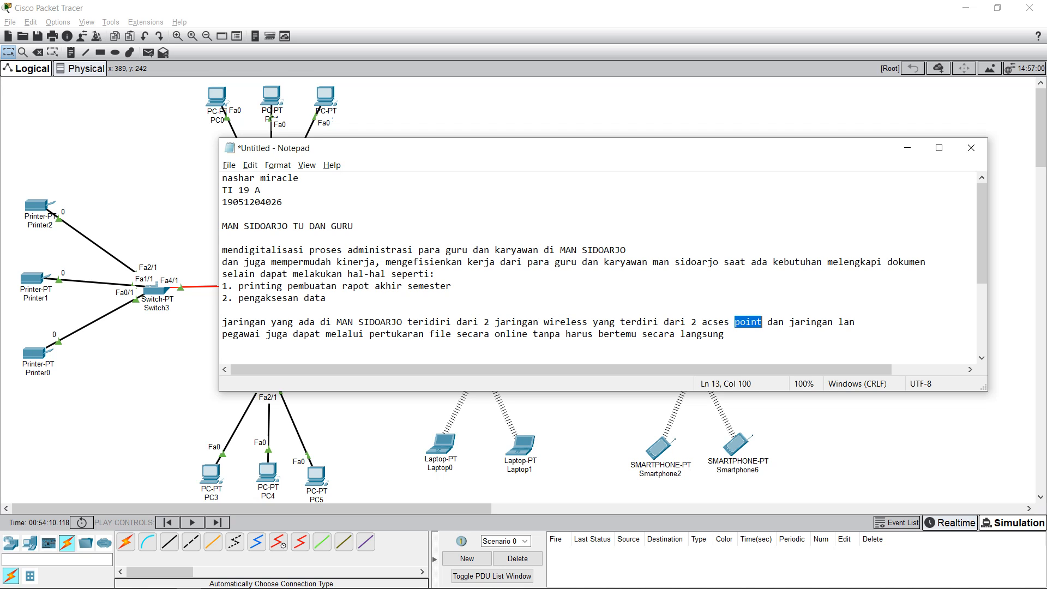
{"action": "left_click", "coordinate": [756, 322]}
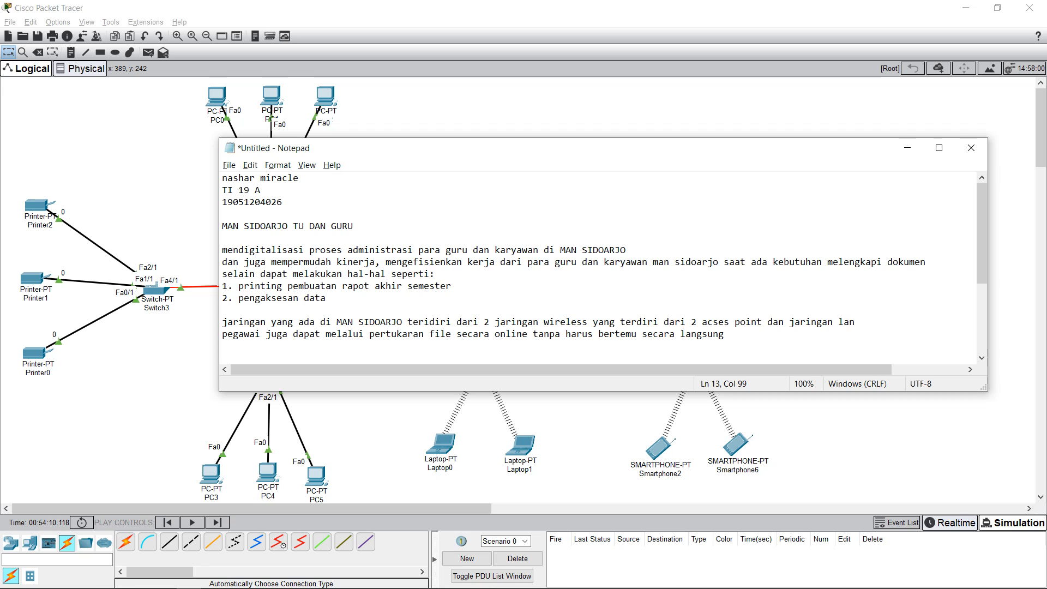
Step: Highlight the word lan and the pegawai sentence, then minimize Notepad
{"action": "double_click", "coordinate": [847, 322]}
{"action": "left_click", "coordinate": [227, 334]}
{"action": "left_click_drag", "start_coordinate": [227, 334], "coordinate": [724, 334]}
{"action": "left_click", "coordinate": [309, 334]}
{"action": "left_click_drag", "start_coordinate": [445, 334], "coordinate": [725, 334]}
{"action": "left_click", "coordinate": [522, 334]}
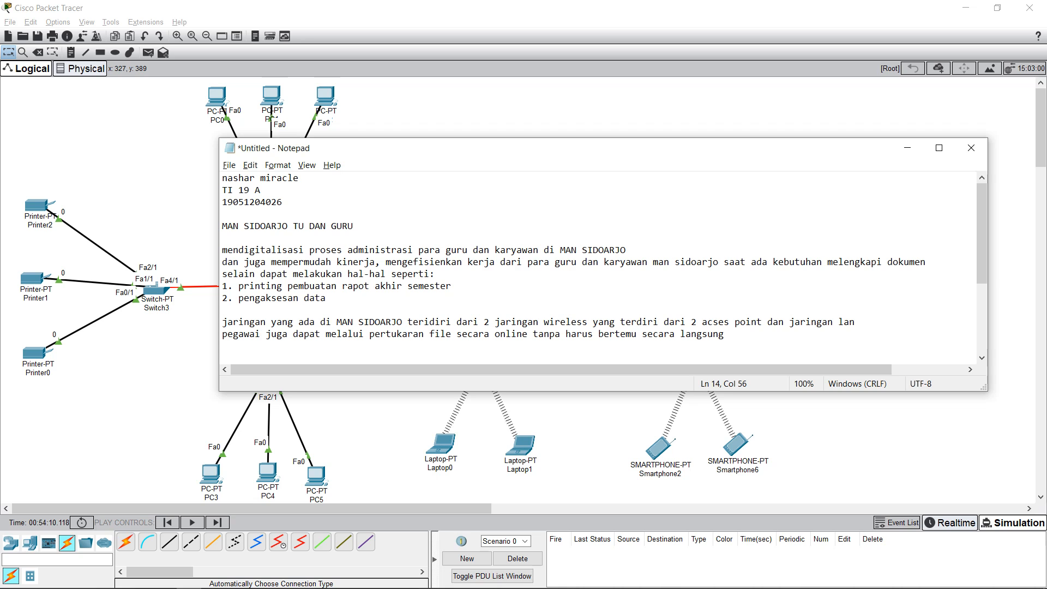
{"action": "left_click", "coordinate": [907, 148]}
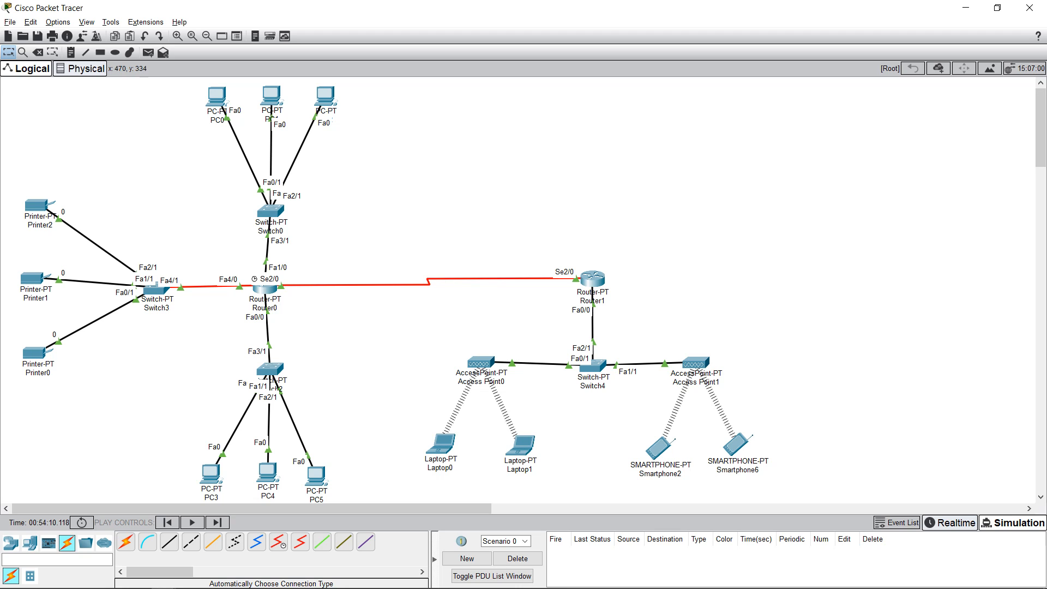
Step: Nudge Router0 slightly right and marquee-select the top and bottom PC groups
{"action": "left_click_drag", "start_coordinate": [264, 286], "coordinate": [270, 286]}
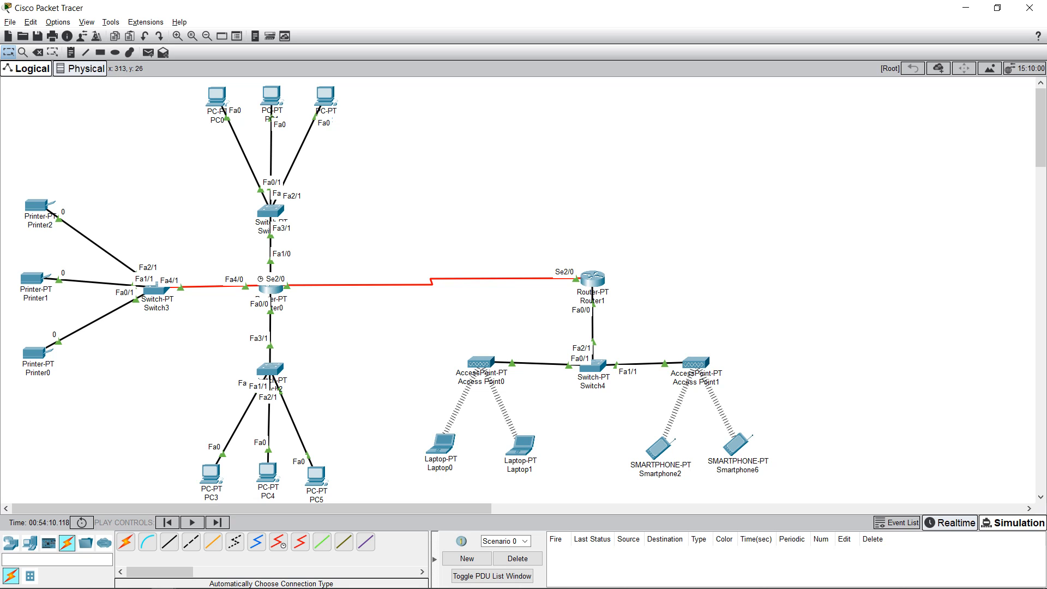
{"action": "left_click_drag", "start_coordinate": [164, 88], "coordinate": [361, 170]}
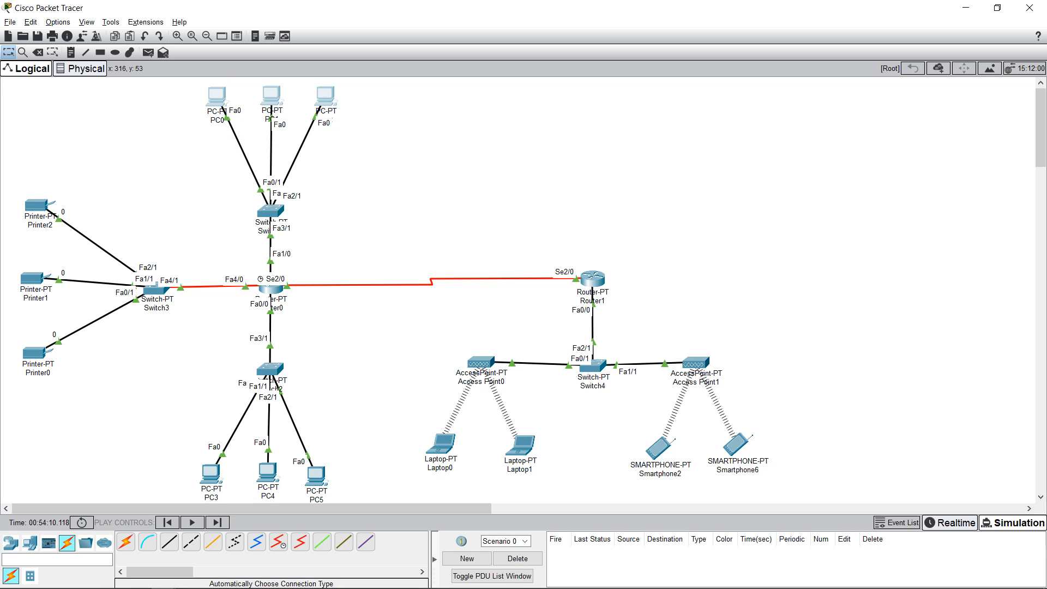
{"action": "left_click_drag", "start_coordinate": [166, 85], "coordinate": [359, 164]}
{"action": "left_click_drag", "start_coordinate": [175, 93], "coordinate": [346, 160]}
{"action": "left_click_drag", "start_coordinate": [170, 450], "coordinate": [355, 502]}
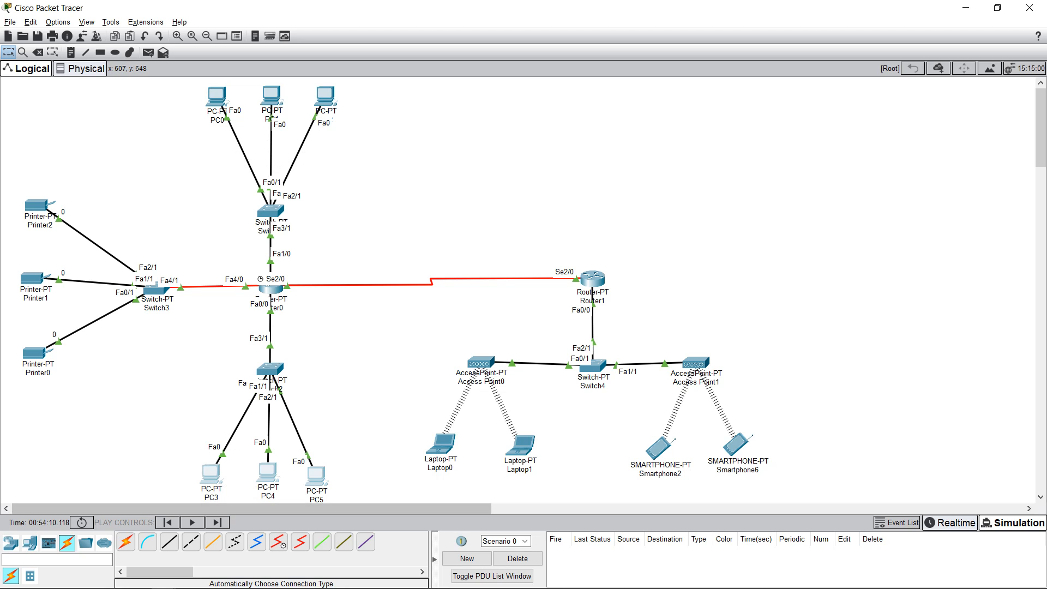
{"action": "left_click_drag", "start_coordinate": [149, 431], "coordinate": [348, 502]}
{"action": "left_click_drag", "start_coordinate": [146, 82], "coordinate": [362, 190]}
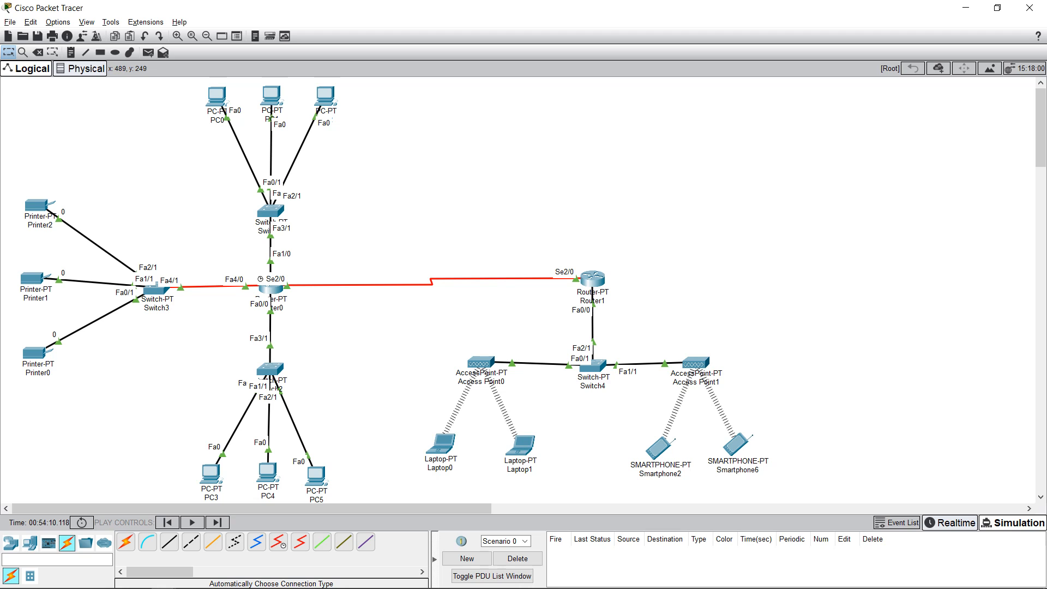
{"action": "left_click_drag", "start_coordinate": [140, 451], "coordinate": [345, 503]}
Step: Marquee-select the printers, wireless side, laptops and smartphones, then raise Switch4 toward Router1
{"action": "left_click_drag", "start_coordinate": [20, 200], "coordinate": [174, 379]}
{"action": "left_click", "coordinate": [169, 346]}
{"action": "left_click_drag", "start_coordinate": [7, 174], "coordinate": [114, 376]}
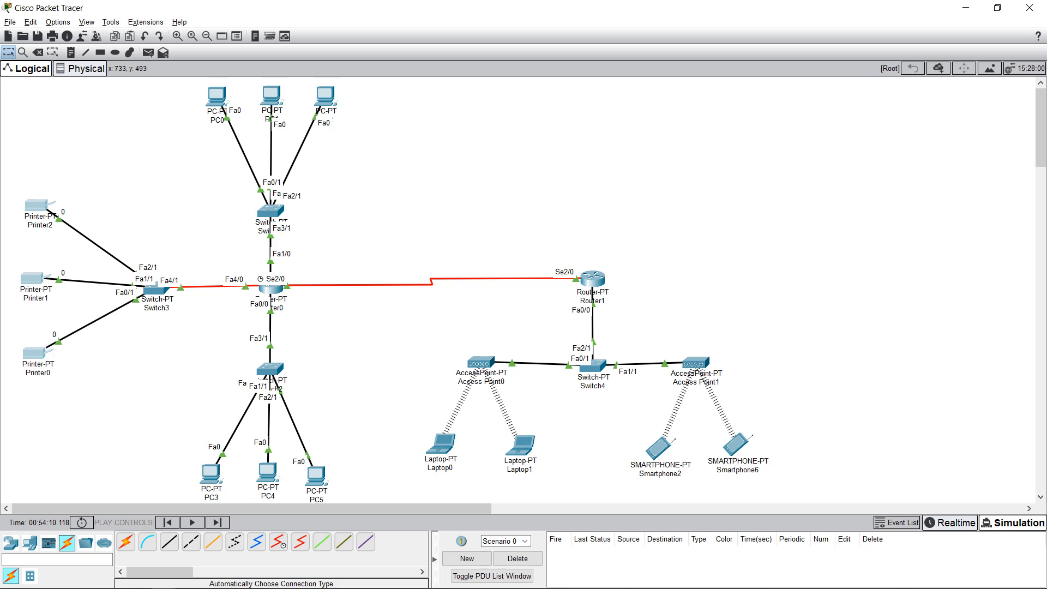
{"action": "key", "text": "Escape"}
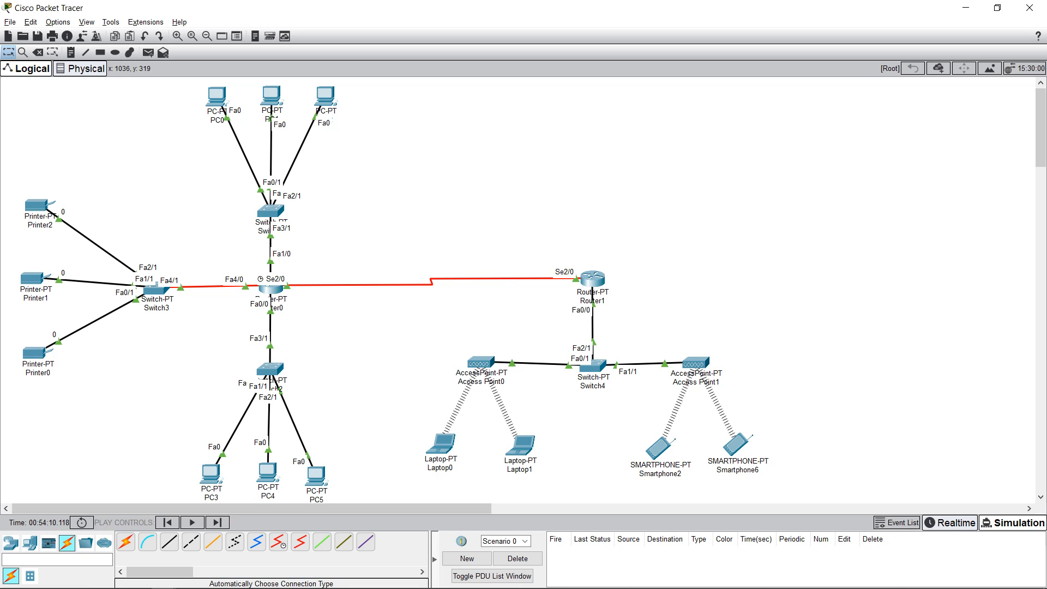
{"action": "left_click_drag", "start_coordinate": [420, 334], "coordinate": [799, 503]}
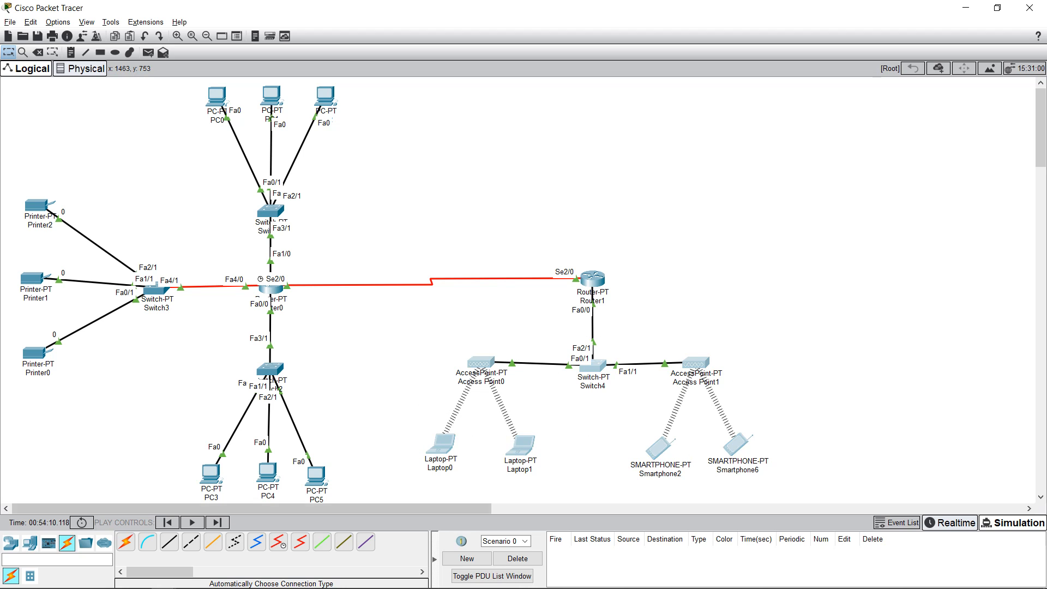
{"action": "key", "text": "Escape"}
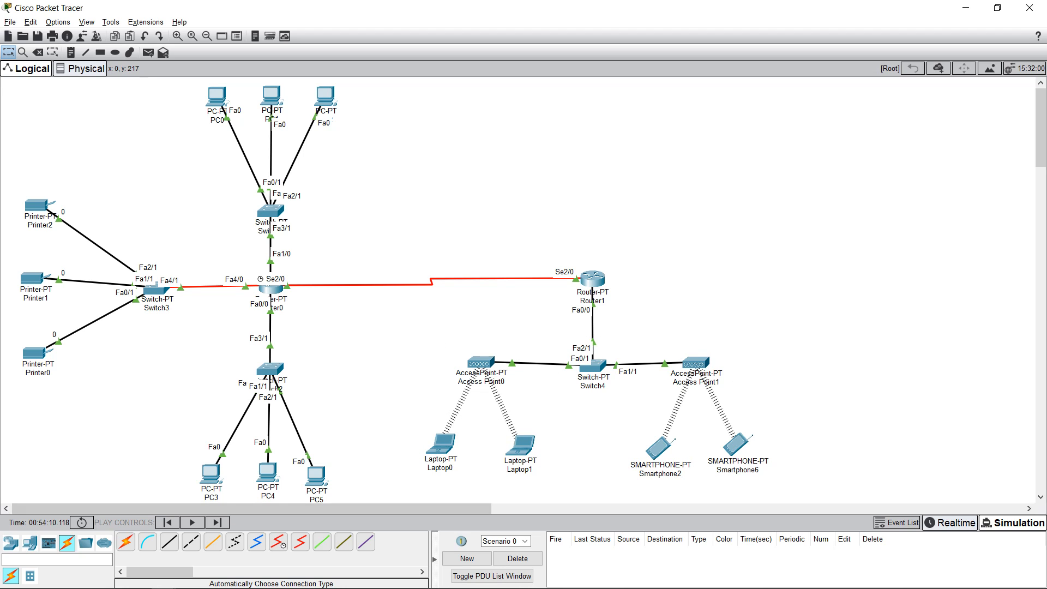
{"action": "mouse_move", "coordinate": [400, 401]}
{"action": "left_mouse_down"}
{"action": "mouse_move", "coordinate": [432, 424]}
{"action": "mouse_move", "coordinate": [415, 382]}
{"action": "mouse_move", "coordinate": [567, 474]}
{"action": "left_mouse_up"}
{"action": "left_click_drag", "start_coordinate": [607, 431], "coordinate": [788, 499]}
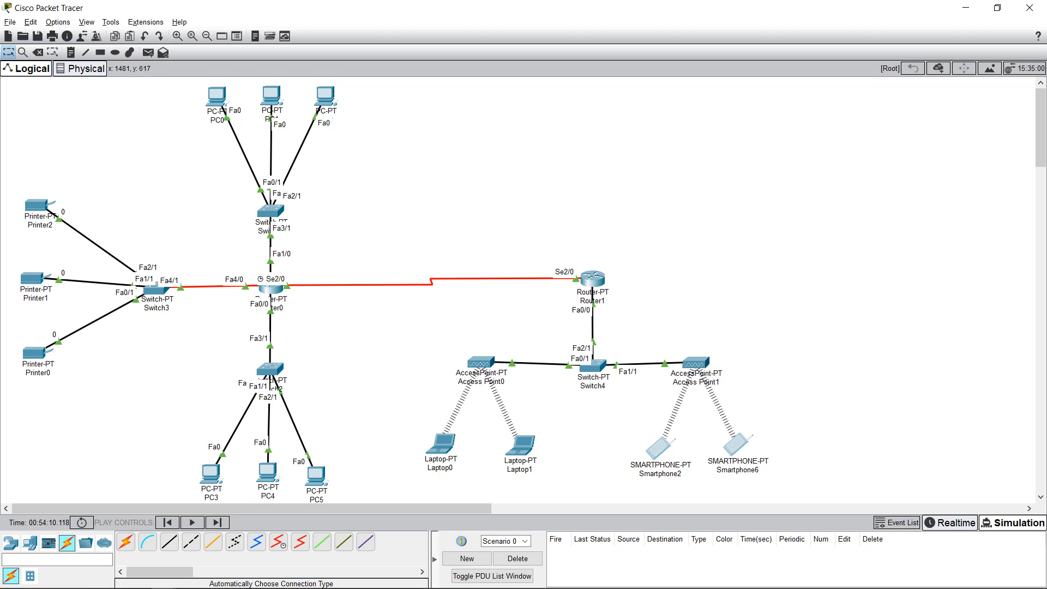
{"action": "key", "text": "Escape"}
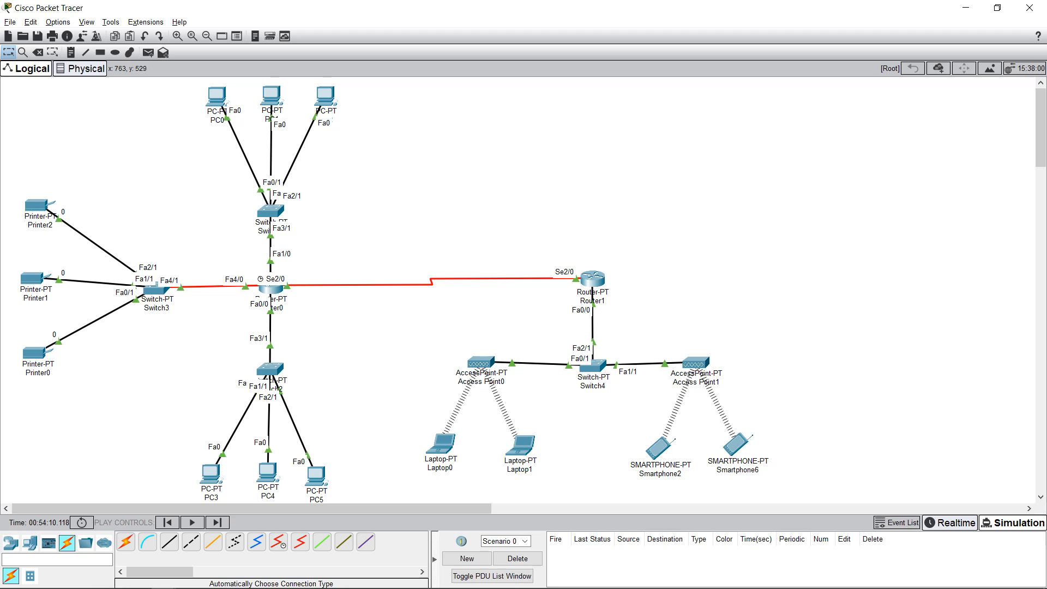
{"action": "left_click_drag", "start_coordinate": [587, 377], "coordinate": [587, 358]}
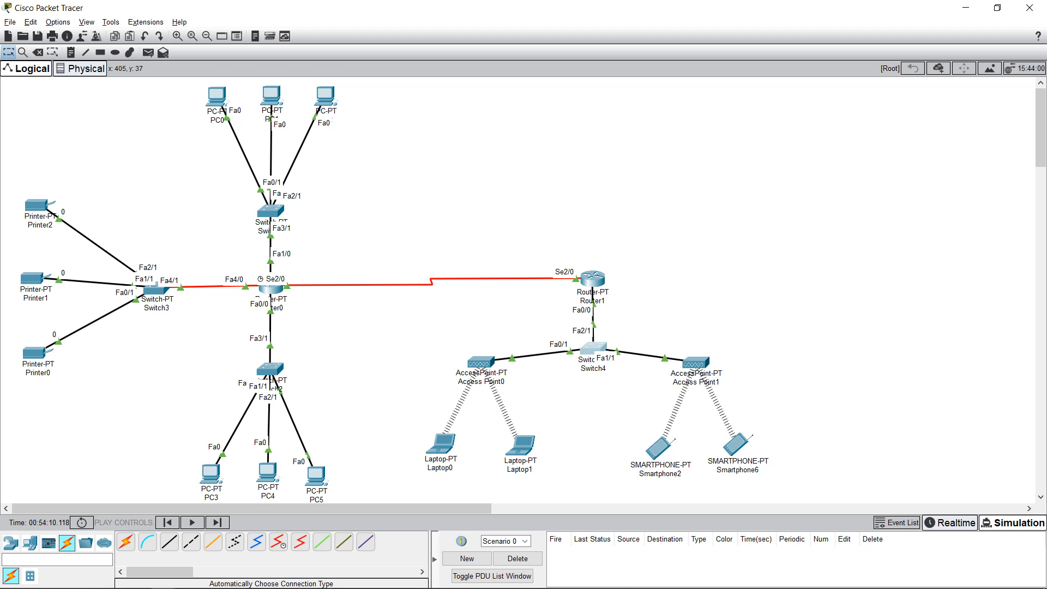
{"action": "mouse_move", "coordinate": [220, 98]}
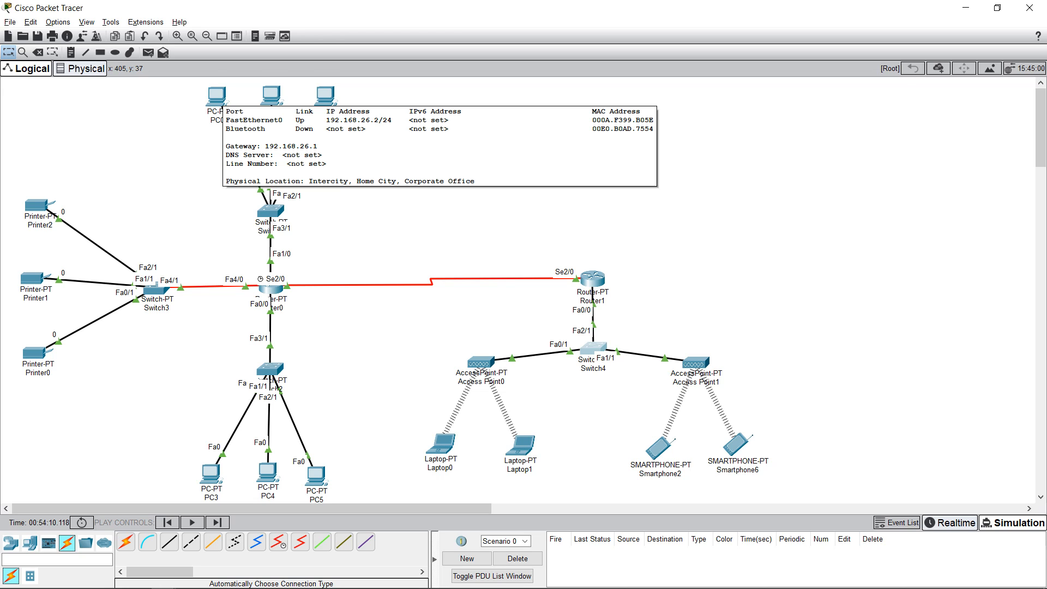
{"action": "left_click", "coordinate": [219, 98]}
{"action": "key", "text": "Escape"}
{"action": "left_click", "coordinate": [217, 98]}
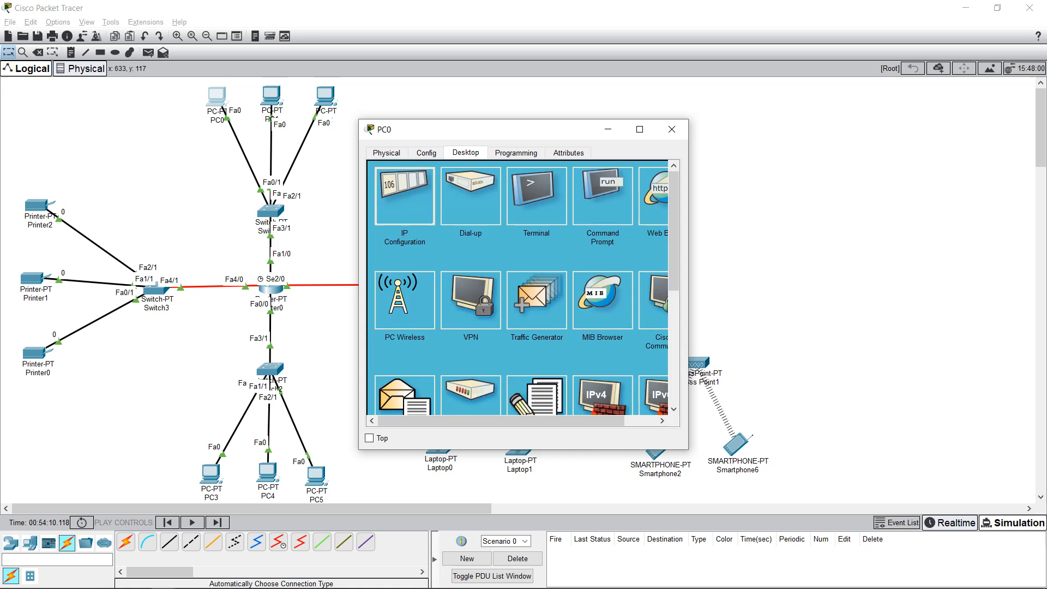
{"action": "left_click", "coordinate": [404, 196]}
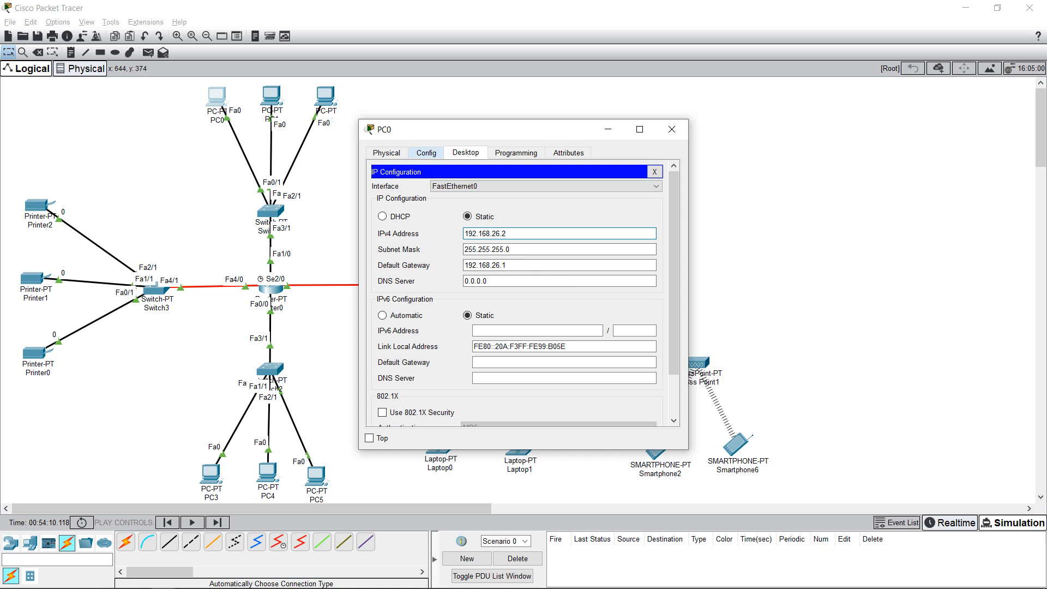
{"action": "left_click", "coordinate": [427, 153]}
{"action": "left_click", "coordinate": [410, 220]}
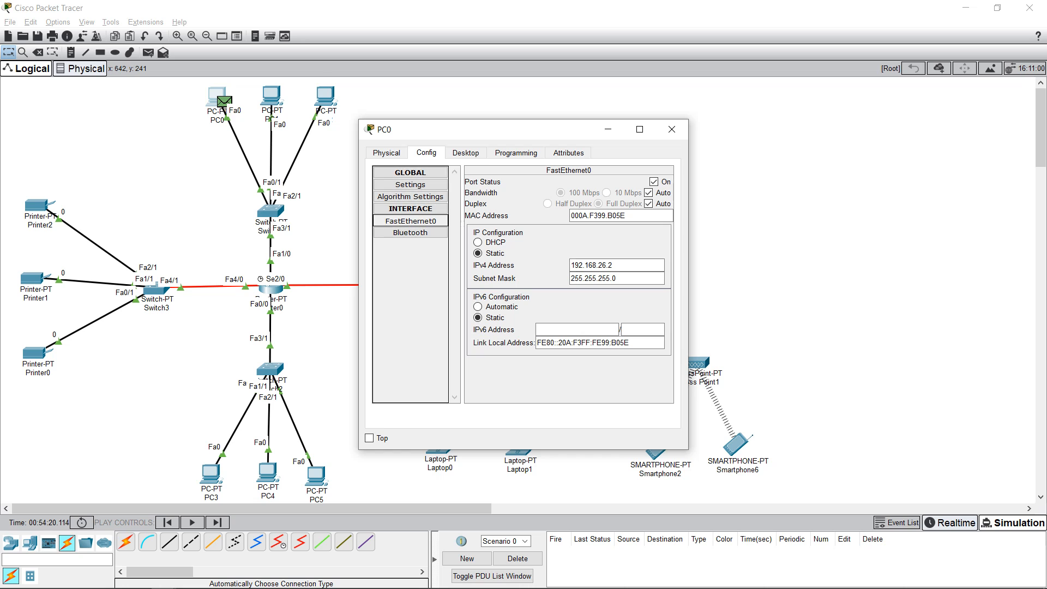
{"action": "left_click", "coordinate": [465, 153]}
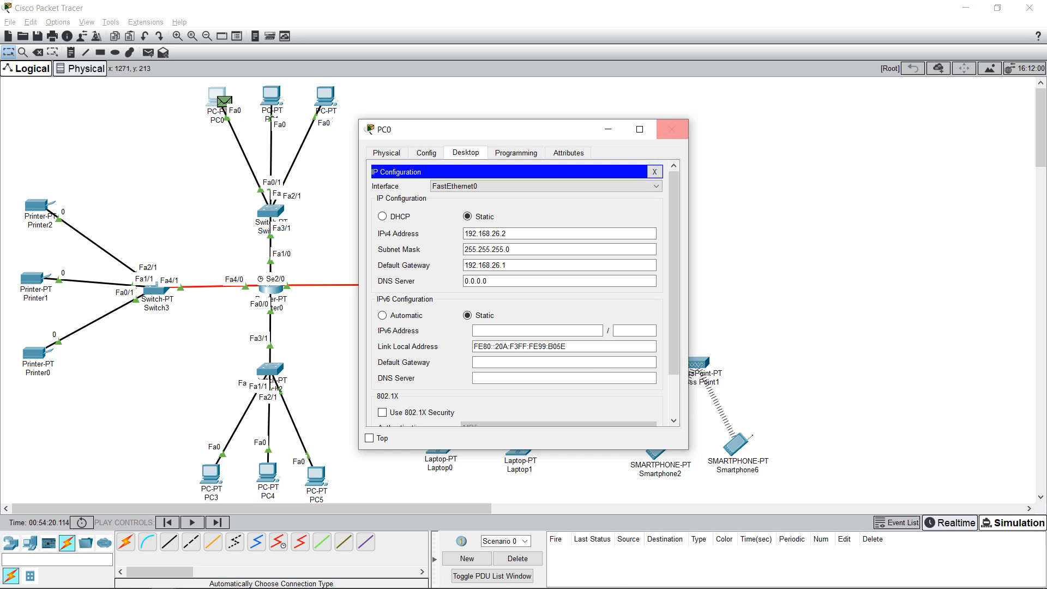
{"action": "left_click", "coordinate": [671, 129]}
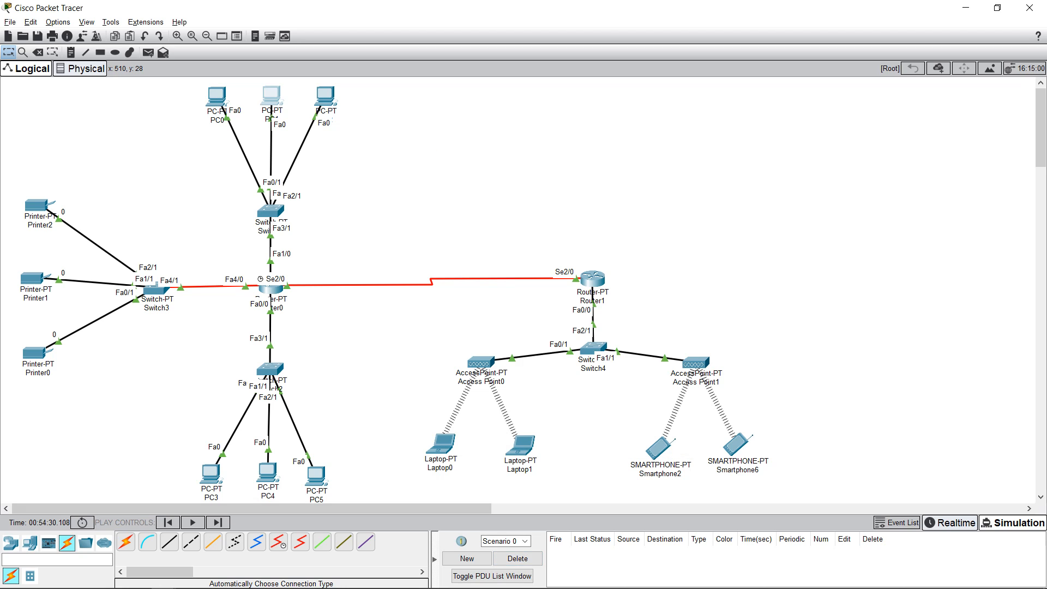
{"action": "left_click", "coordinate": [271, 95]}
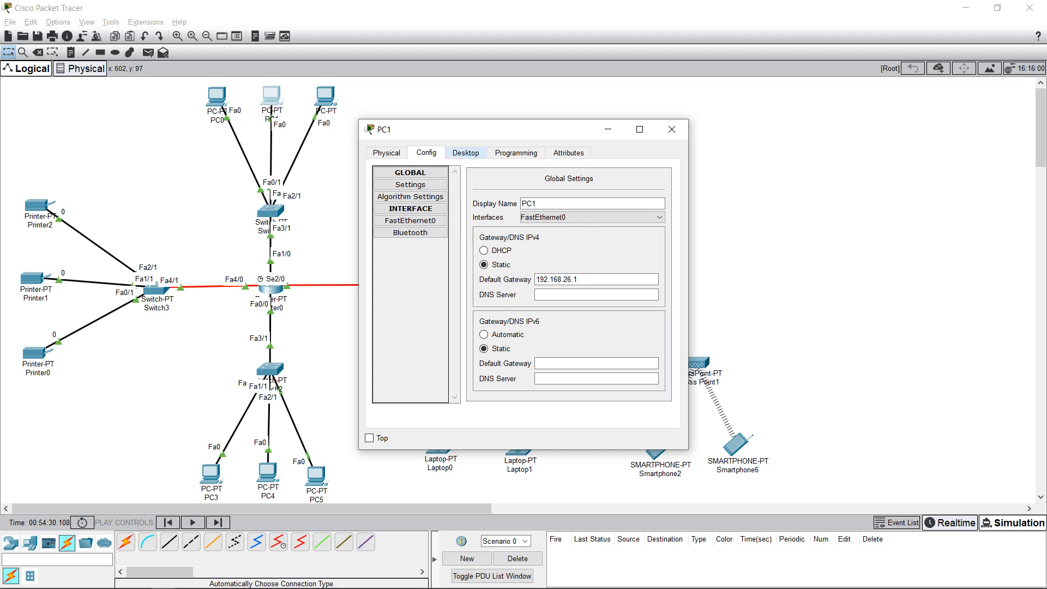
{"action": "left_click", "coordinate": [466, 152]}
{"action": "left_click", "coordinate": [404, 197]}
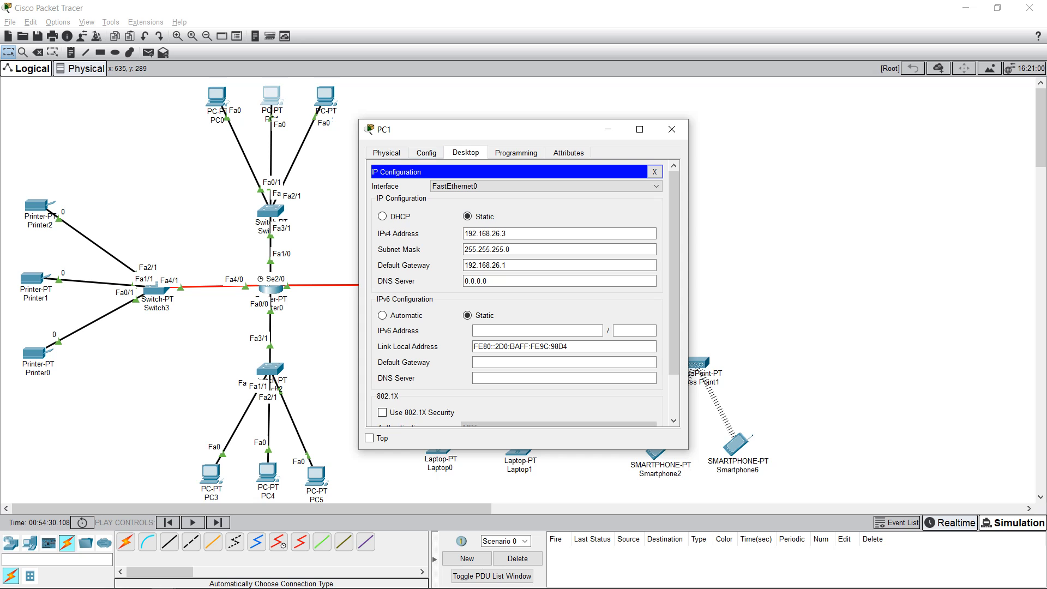
{"action": "left_click", "coordinate": [427, 153]}
{"action": "left_click", "coordinate": [410, 221]}
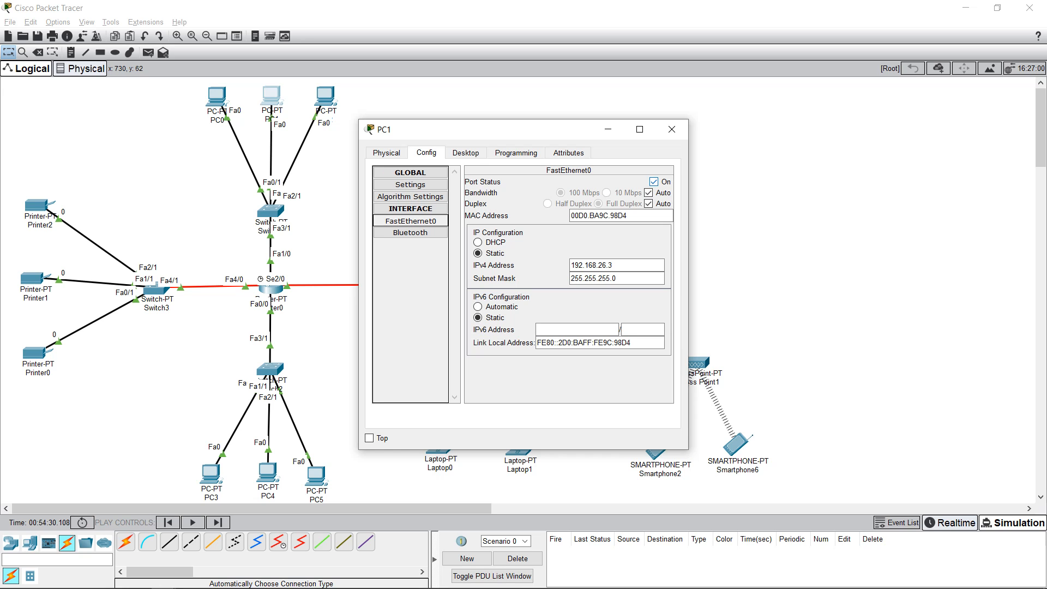
{"action": "left_click", "coordinate": [214, 577]}
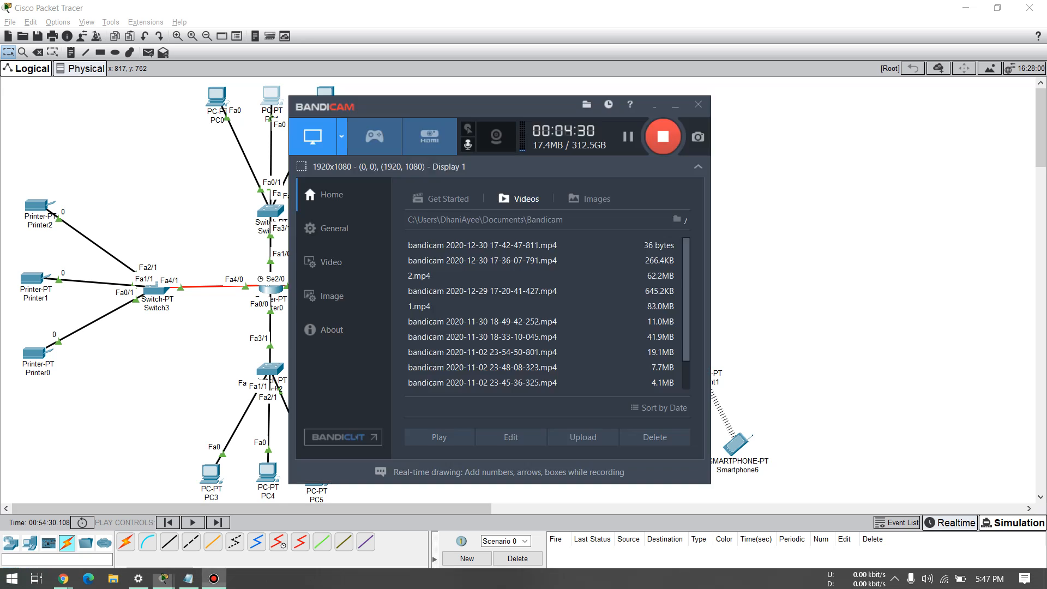
{"action": "left_click", "coordinate": [214, 578]}
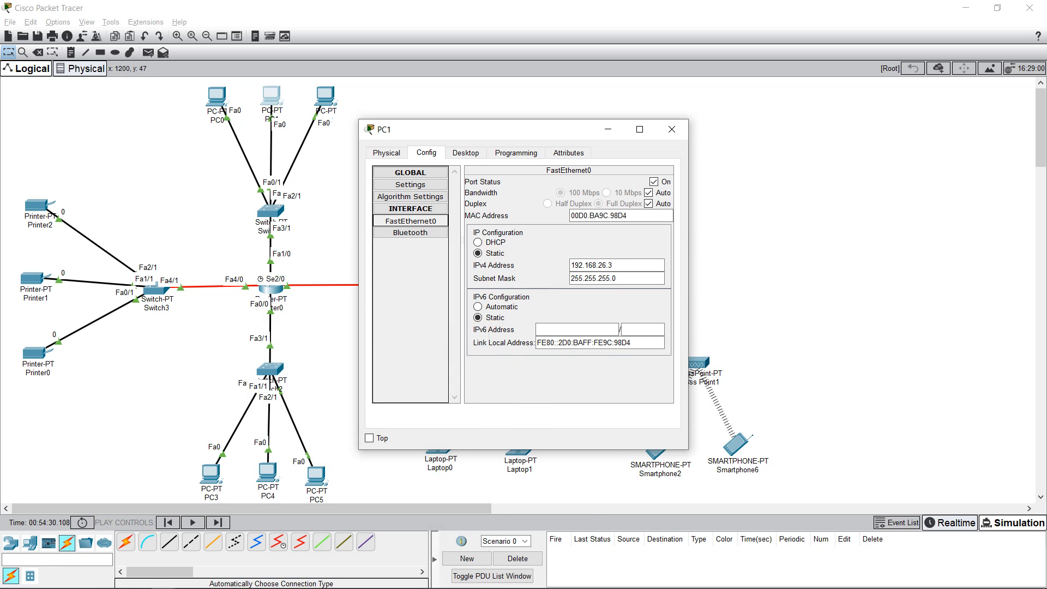
{"action": "left_click", "coordinate": [671, 129]}
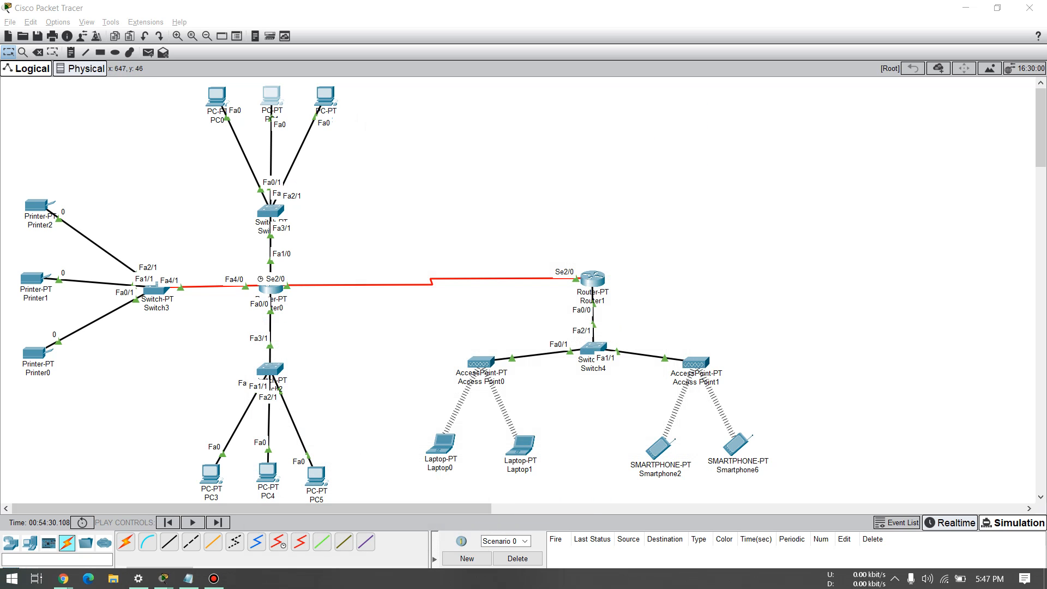
{"action": "left_click", "coordinate": [325, 97]}
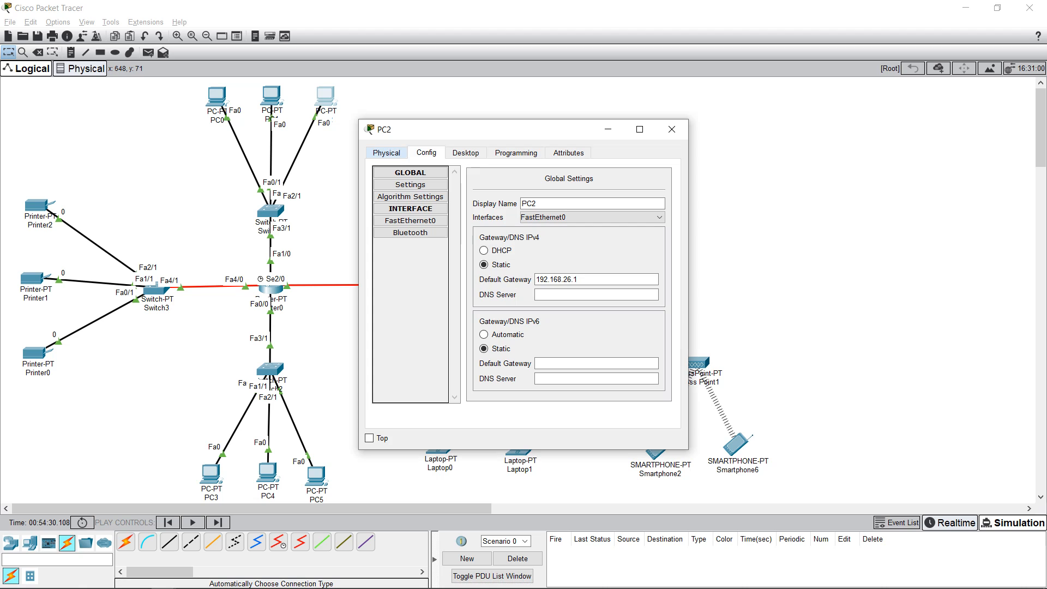
{"action": "left_click", "coordinate": [410, 220]}
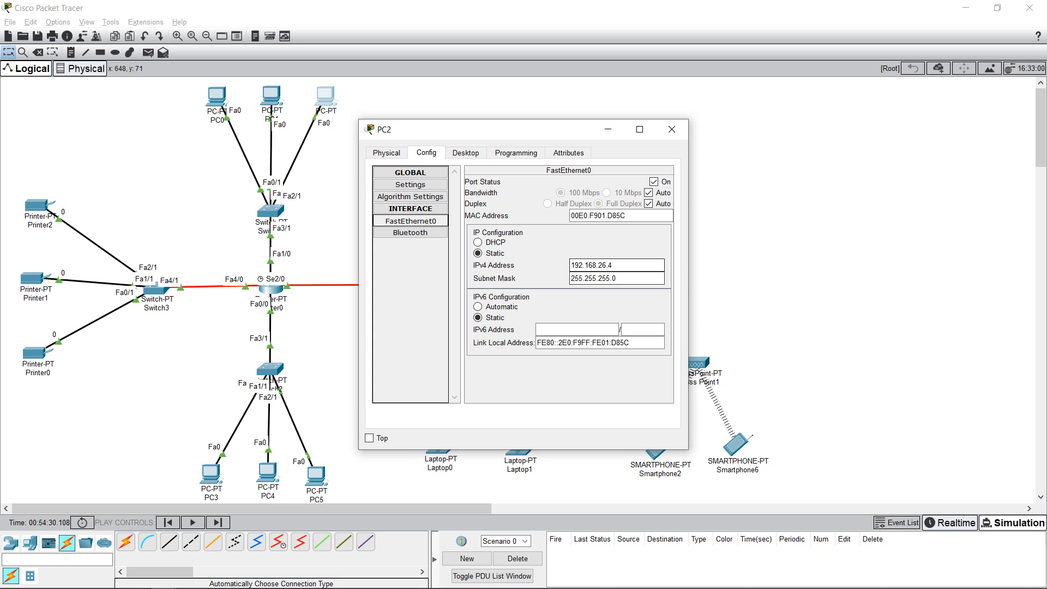
{"action": "left_click", "coordinate": [465, 153]}
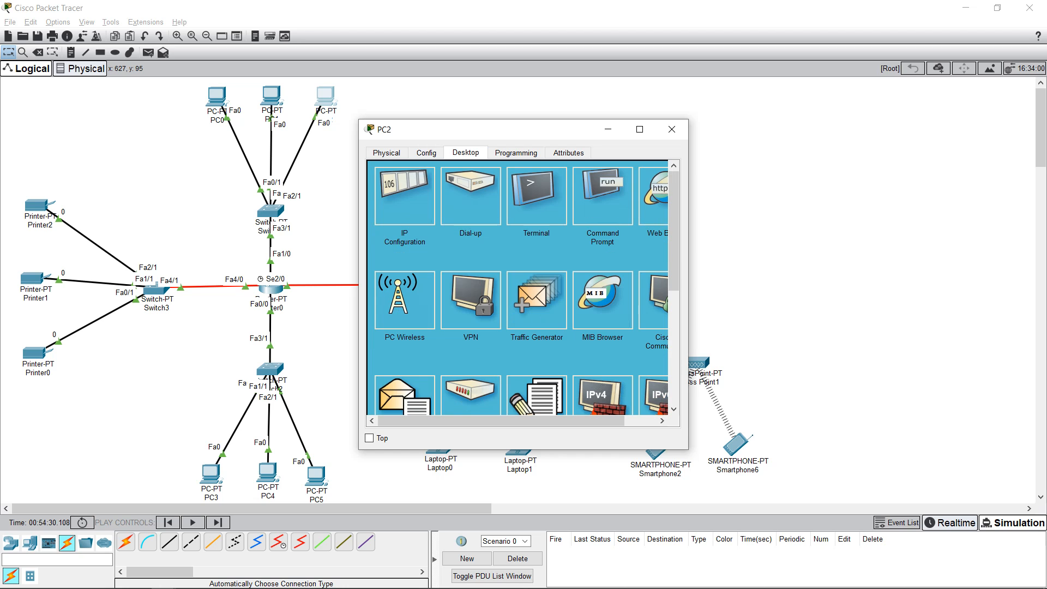
{"action": "left_click", "coordinate": [404, 196]}
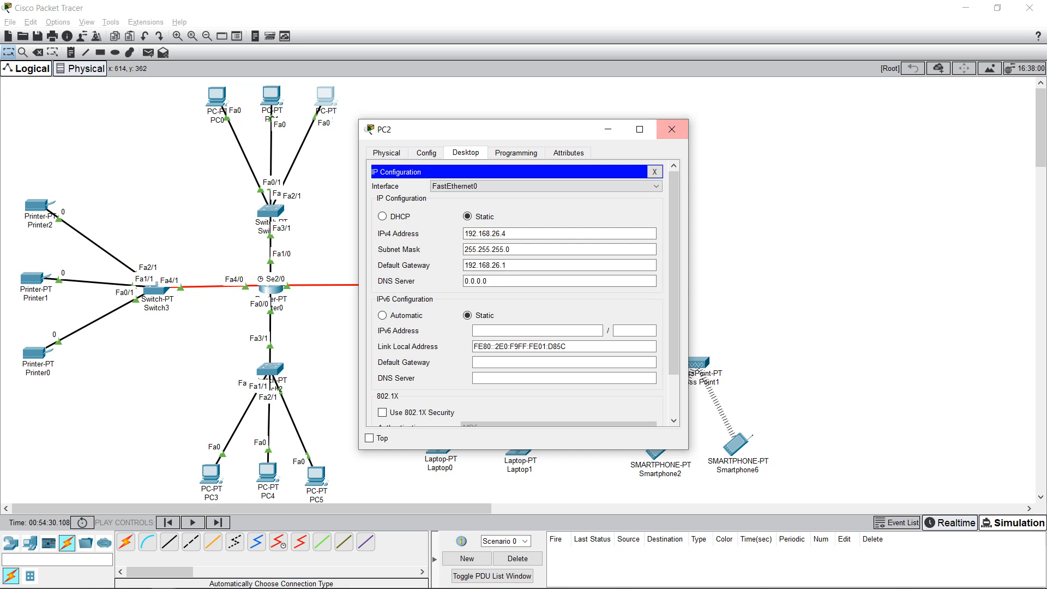
{"action": "left_click", "coordinate": [426, 152]}
{"action": "left_click", "coordinate": [410, 220]}
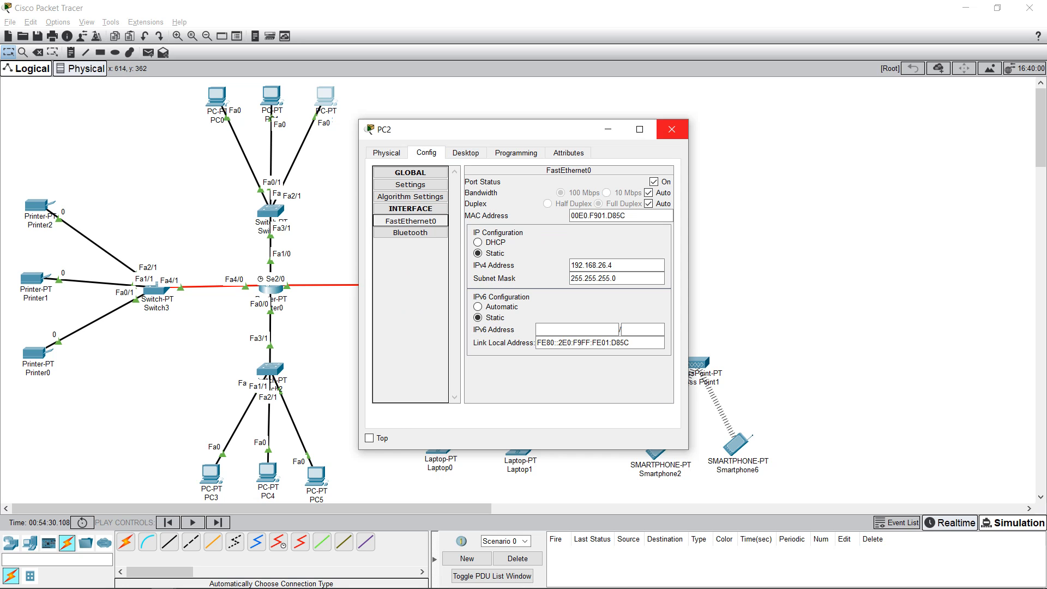
{"action": "left_click", "coordinate": [672, 129]}
Step: Marquee-select the PC0–PC2 and PC3–PC5 groups, then open PC3's configuration window
{"action": "left_click_drag", "start_coordinate": [165, 84], "coordinate": [381, 241]}
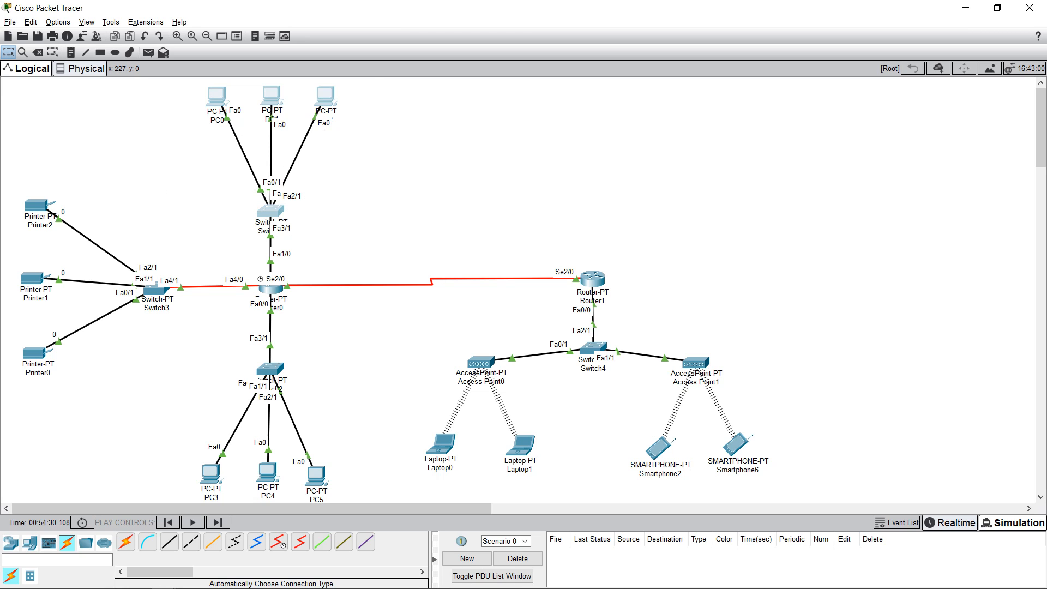
{"action": "left_click_drag", "start_coordinate": [182, 93], "coordinate": [364, 227]}
{"action": "left_click_drag", "start_coordinate": [146, 371], "coordinate": [340, 495]}
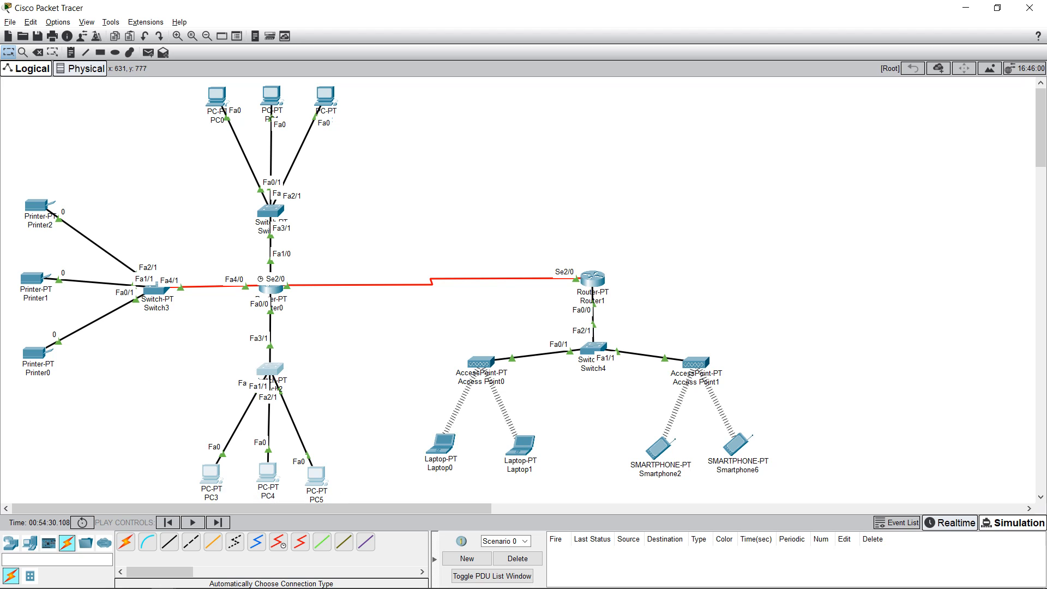
{"action": "left_click", "coordinate": [137, 360]}
{"action": "left_click_drag", "start_coordinate": [137, 360], "coordinate": [348, 499]}
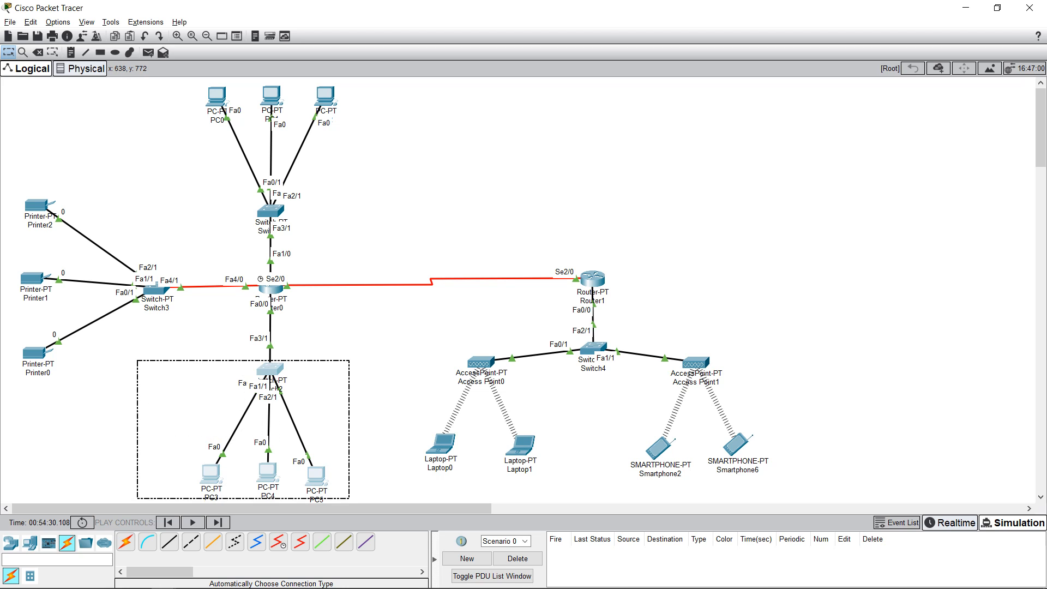
{"action": "left_click_drag", "start_coordinate": [167, 382], "coordinate": [334, 467]}
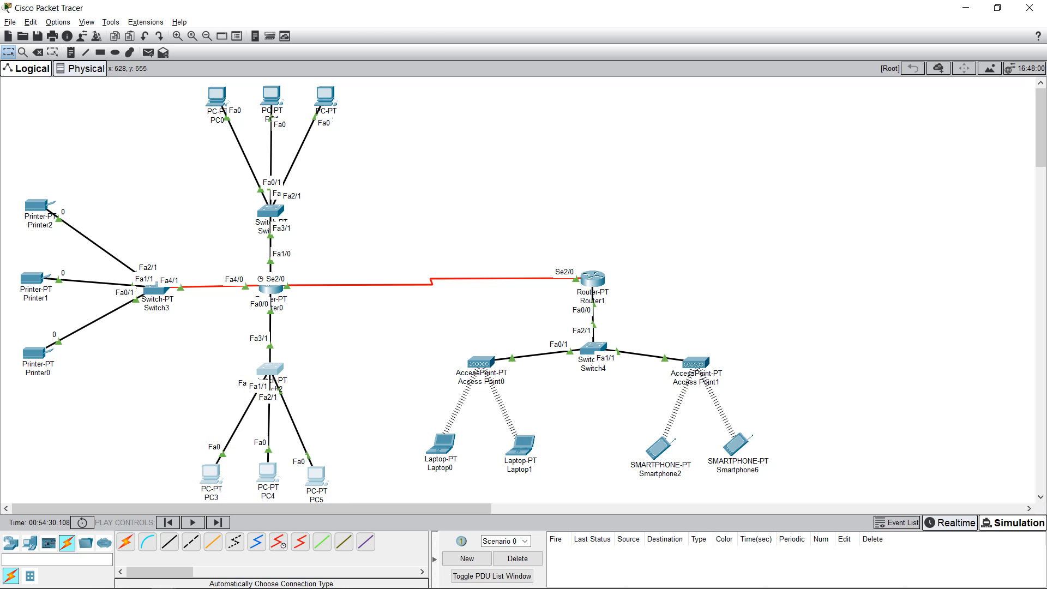
{"action": "left_click", "coordinate": [234, 450]}
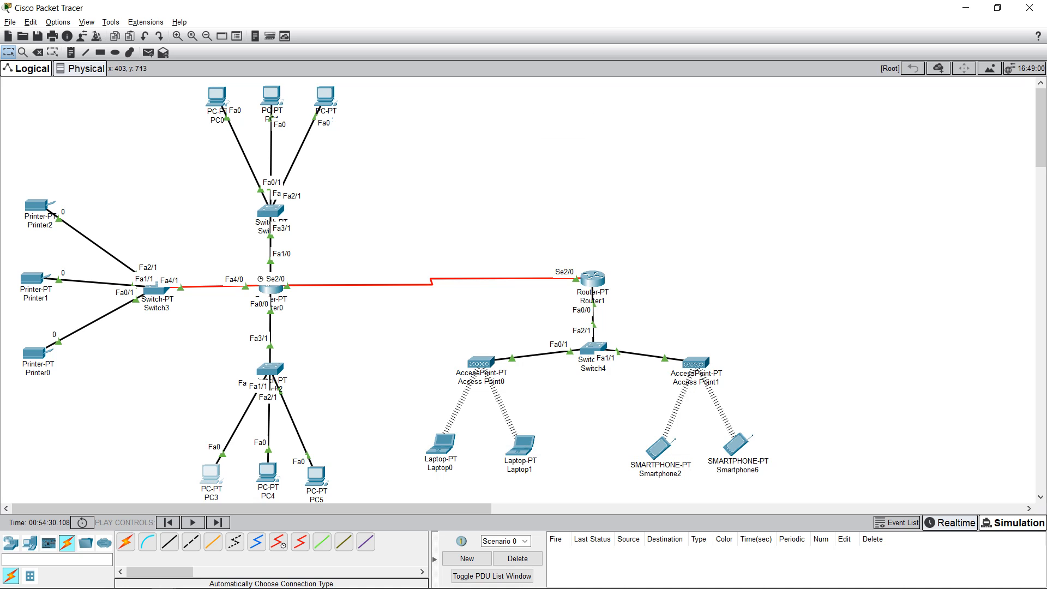
{"action": "left_click", "coordinate": [210, 472]}
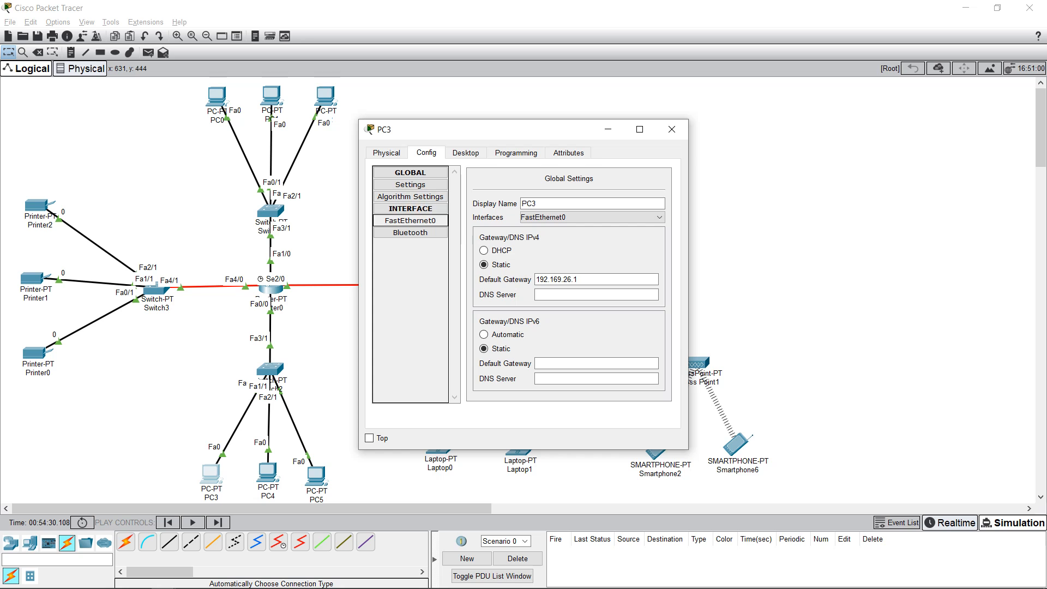
Step: Check PC3's FastEthernet0 and IP settings (192.169.26.2, gateway 192.169.26.1), close it, and briefly open PC4
{"action": "left_click", "coordinate": [410, 220]}
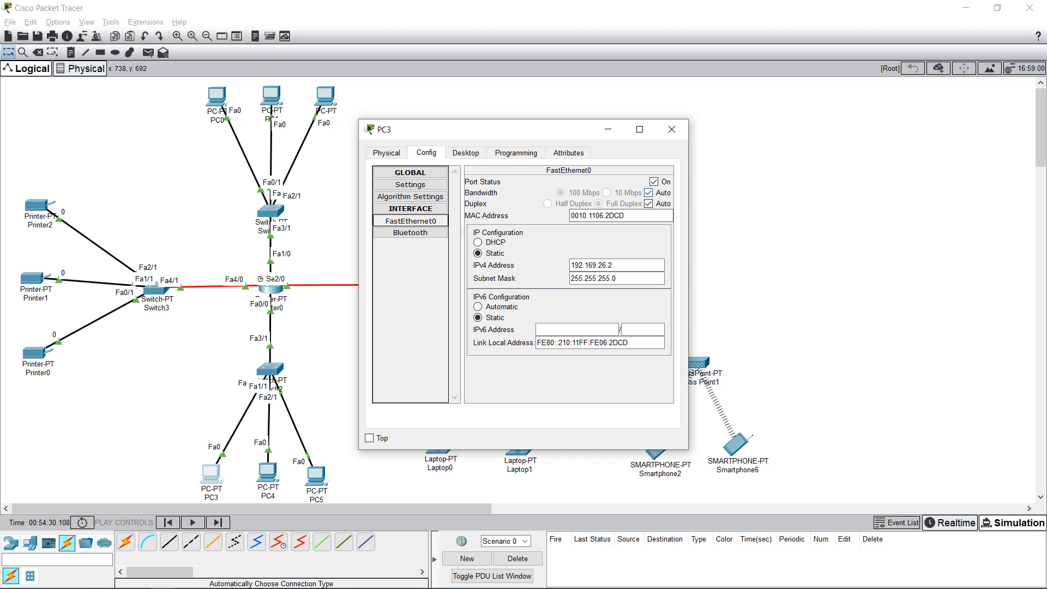
{"action": "left_click", "coordinate": [466, 152]}
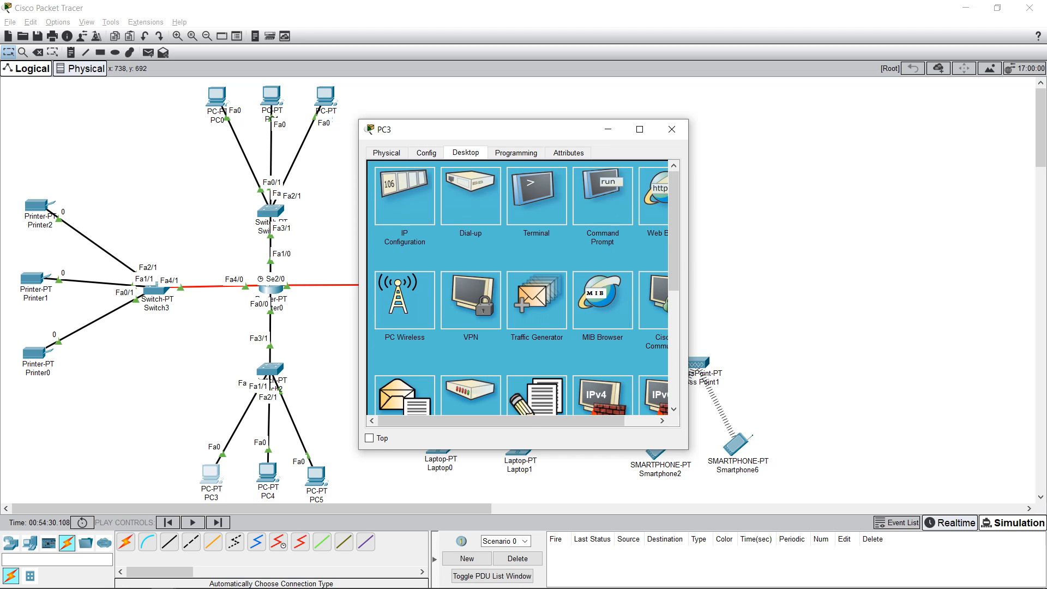
{"action": "left_click", "coordinate": [404, 196]}
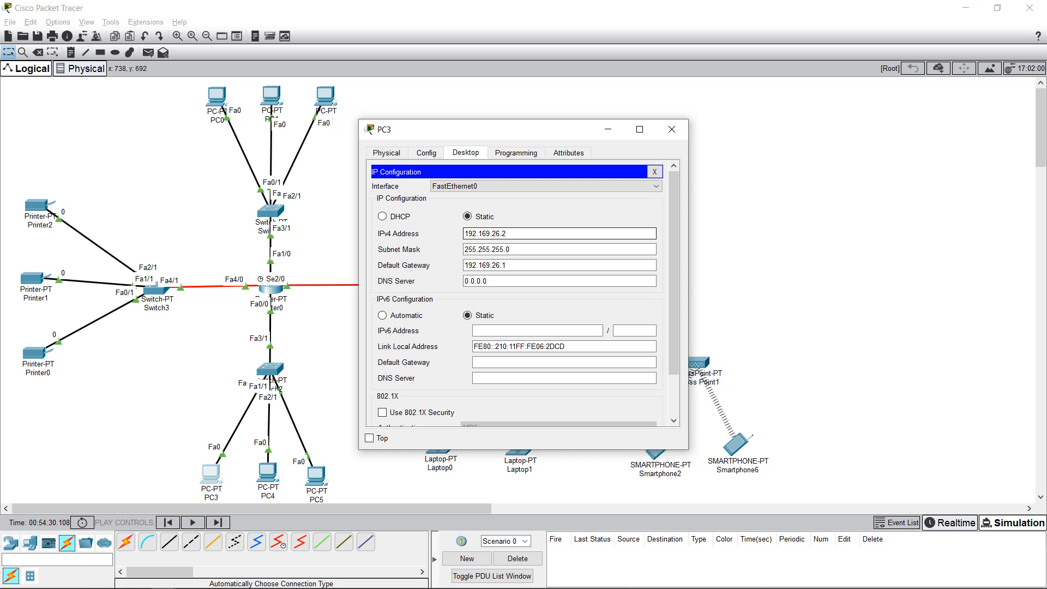
{"action": "left_click", "coordinate": [558, 250]}
{"action": "left_click", "coordinate": [559, 265]}
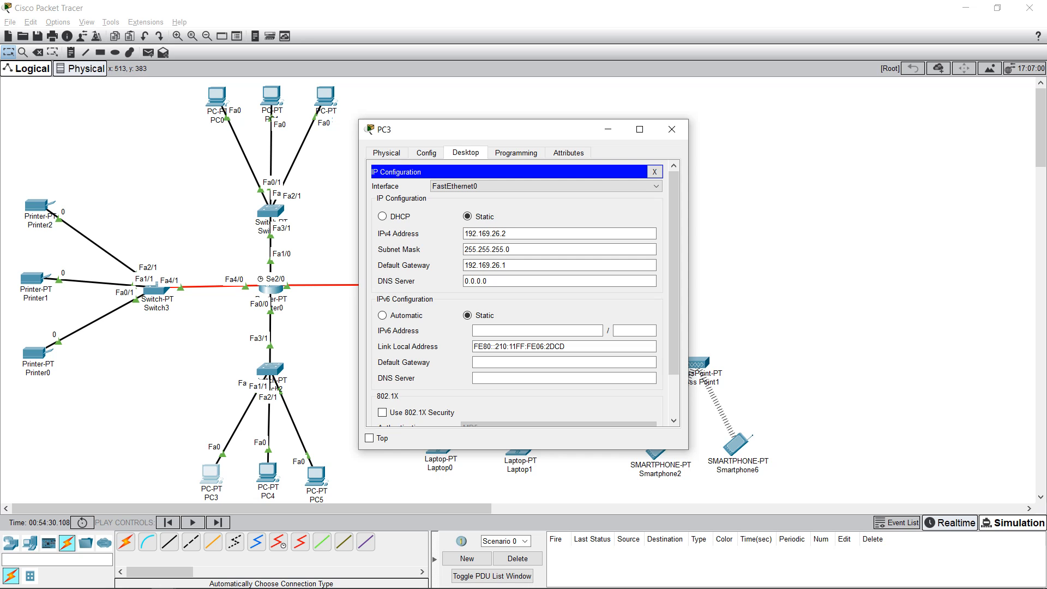
{"action": "left_click", "coordinate": [671, 129]}
{"action": "left_click", "coordinate": [267, 473]}
{"action": "key", "text": "alt+F4"}
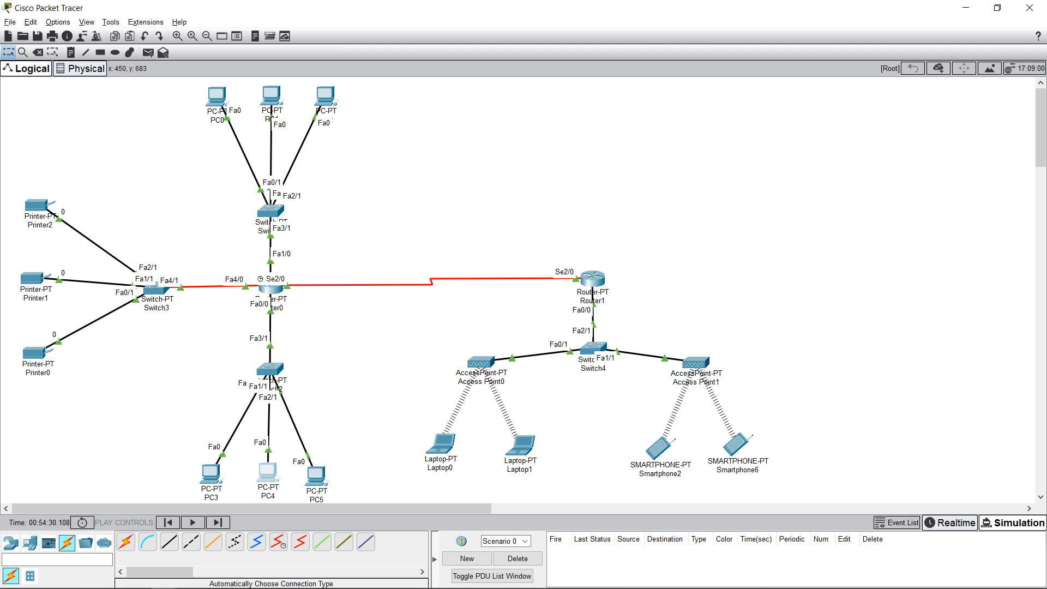
{"action": "left_click", "coordinate": [267, 473]}
{"action": "left_click", "coordinate": [405, 197]}
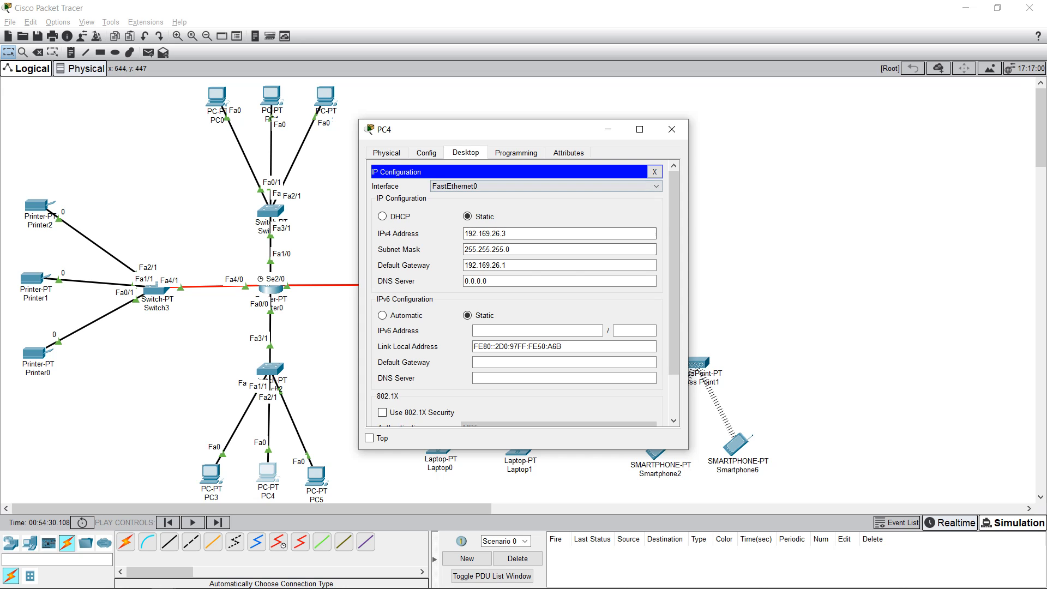
{"action": "left_click", "coordinate": [427, 152]}
{"action": "left_click", "coordinate": [410, 221]}
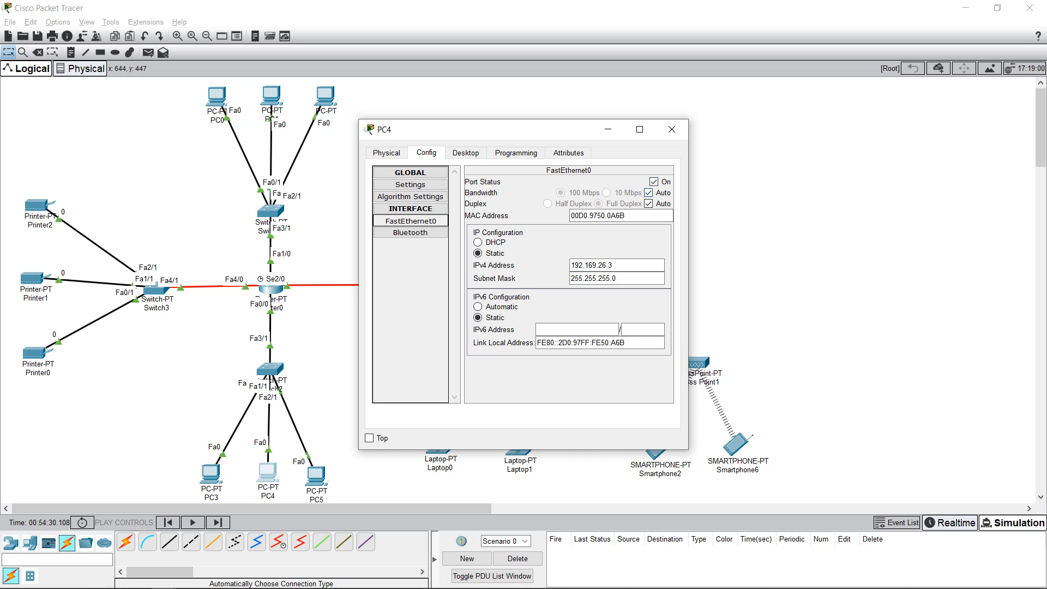
{"action": "left_click_drag", "start_coordinate": [614, 265], "coordinate": [571, 265]}
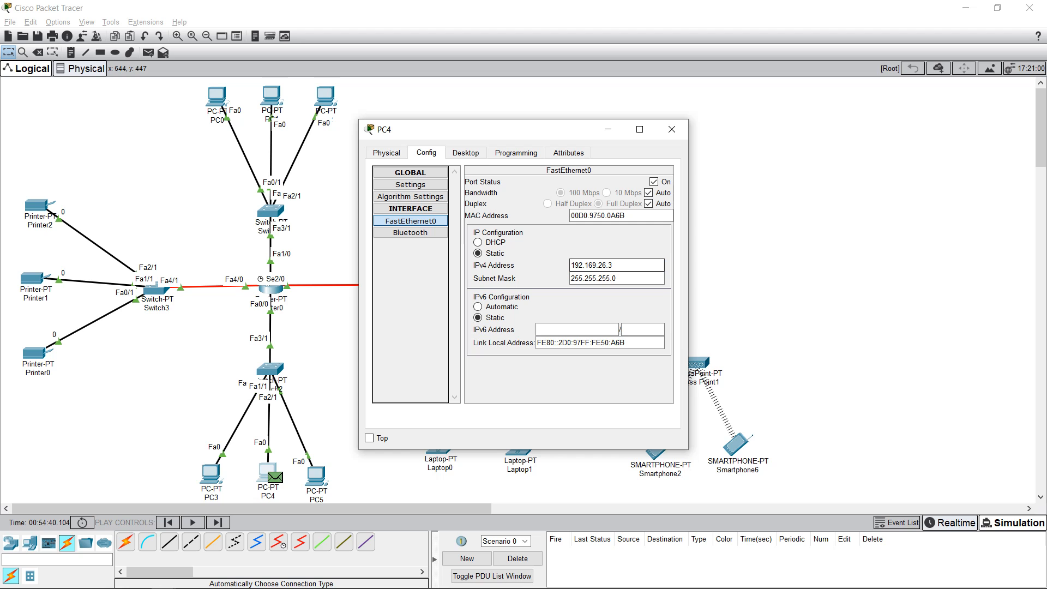
{"action": "left_click", "coordinate": [672, 130]}
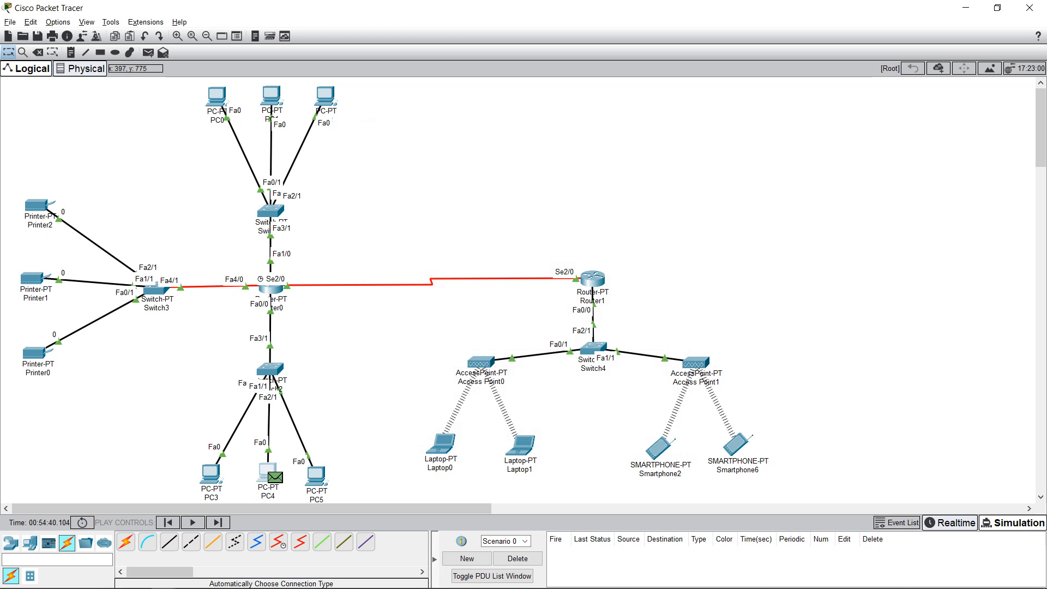
{"action": "left_click", "coordinate": [518, 558]}
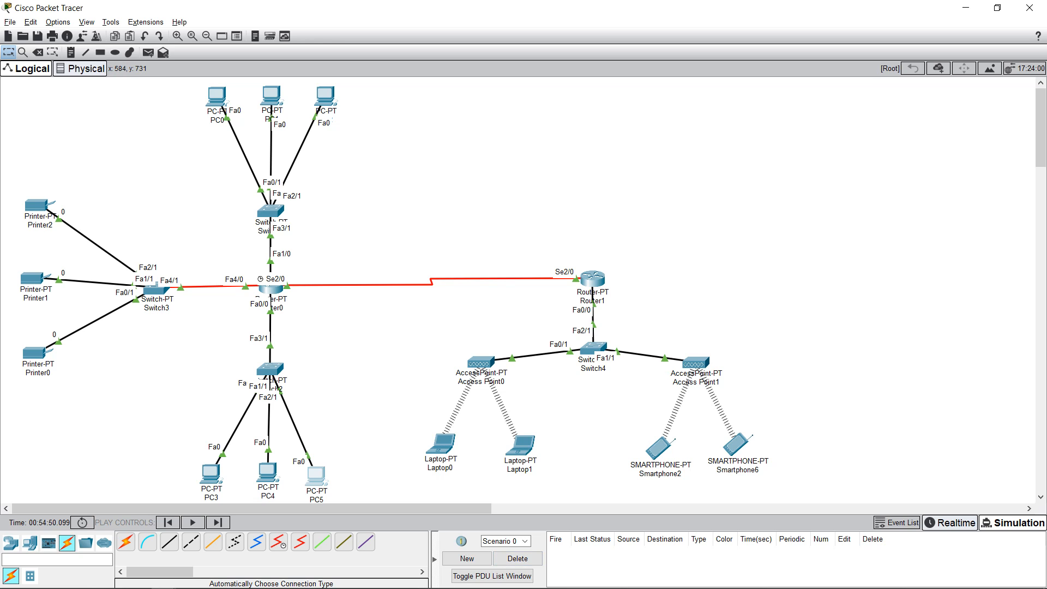
Step: Check PC5's IP configuration (192.169.26.4, gateway 192.169.26.1), then close its window
{"action": "left_click", "coordinate": [316, 476]}
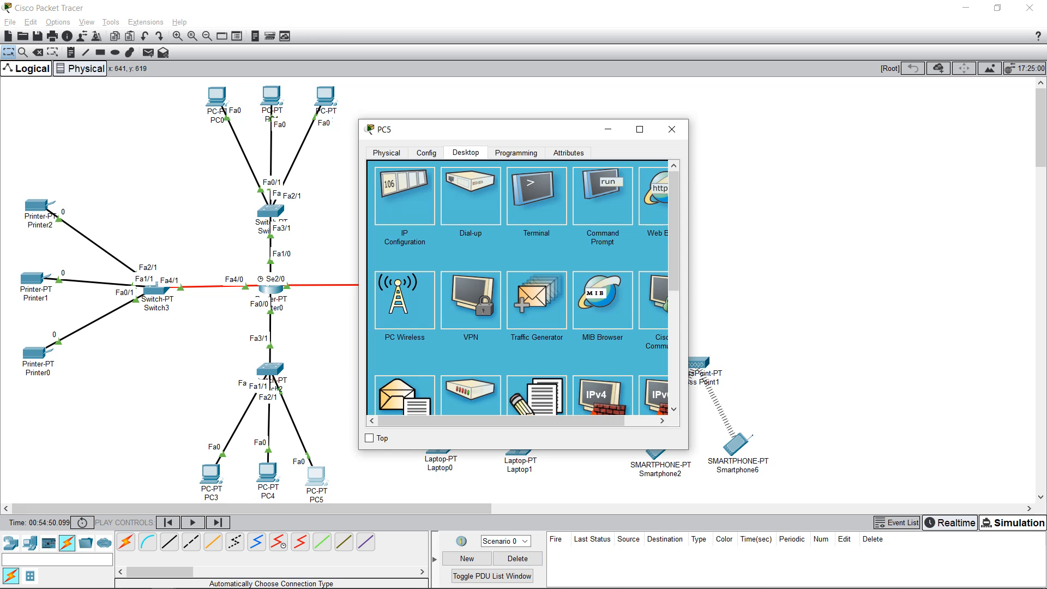
{"action": "left_click", "coordinate": [404, 196]}
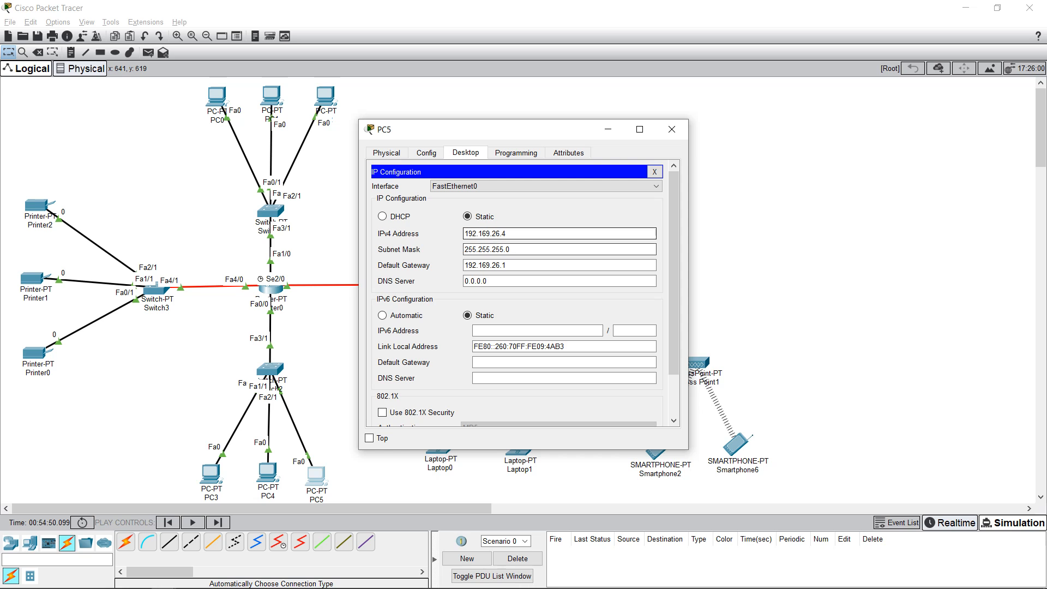
{"action": "key", "text": "Tab"}
{"action": "key", "text": "Tab"}
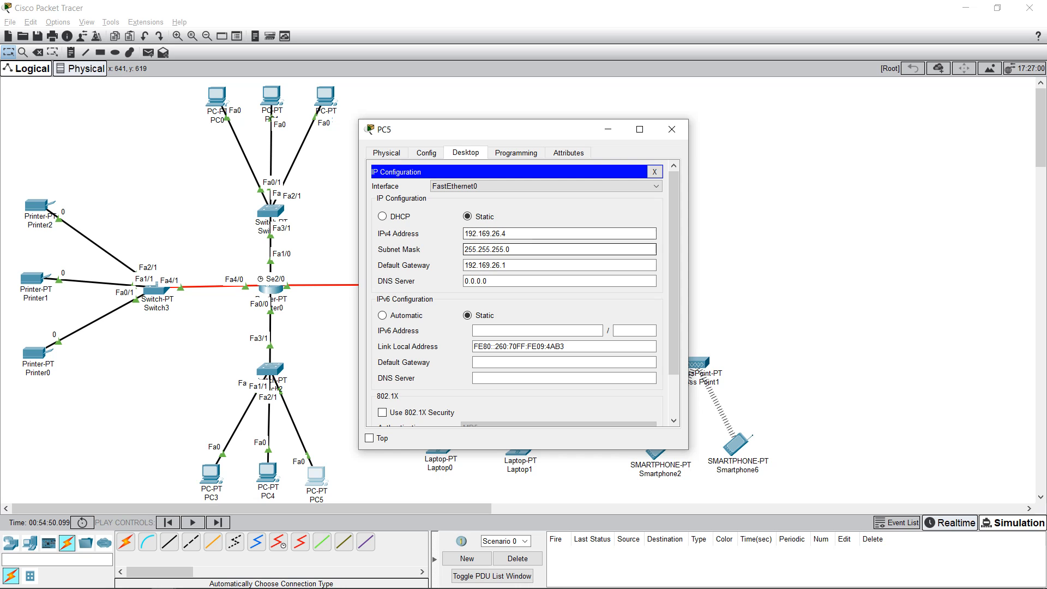
{"action": "key", "text": "shift+Home"}
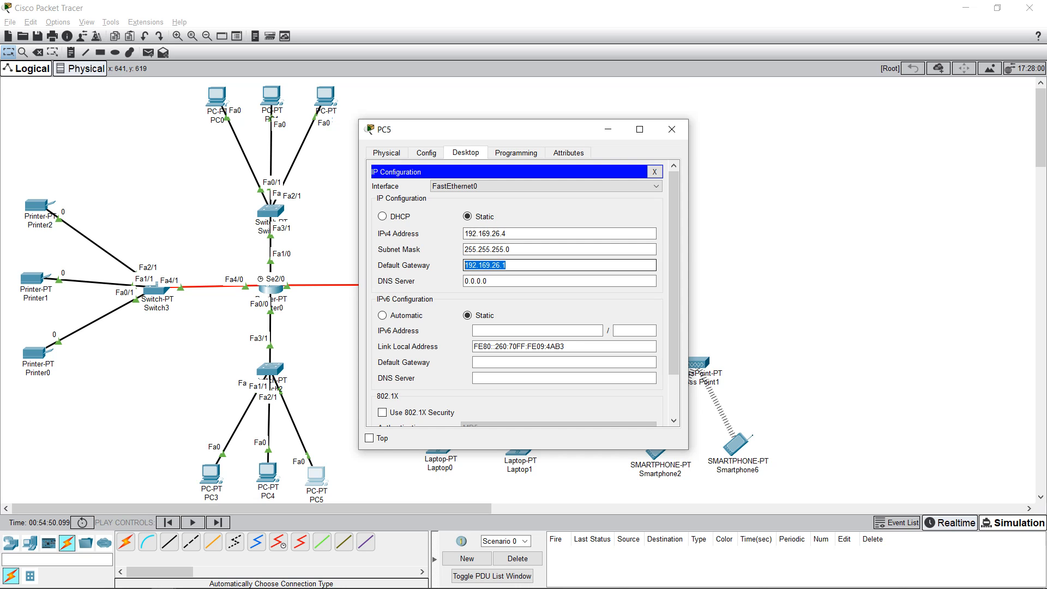
{"action": "left_click", "coordinate": [426, 153]}
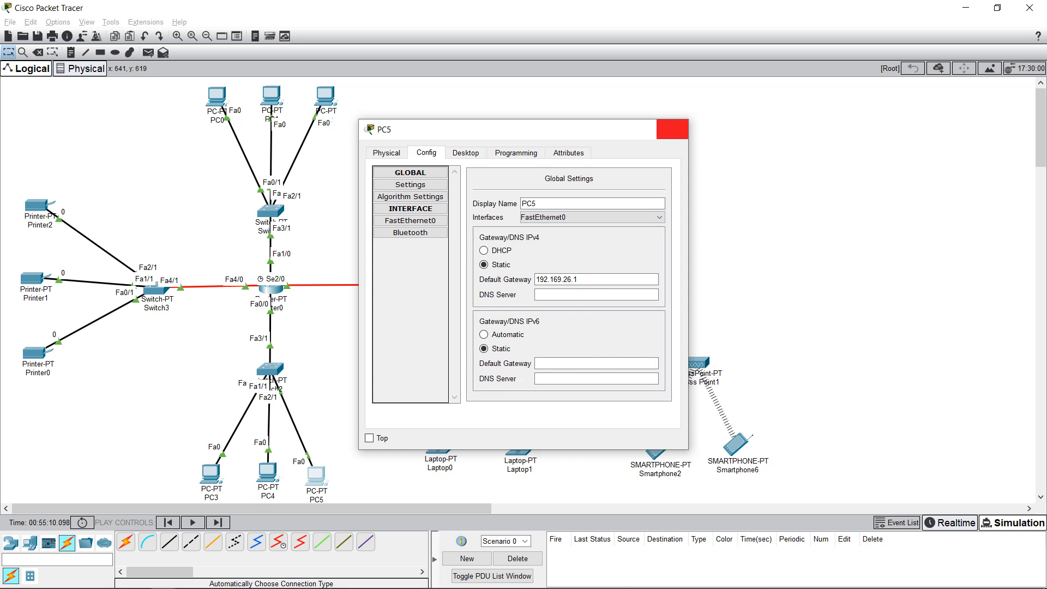
{"action": "left_click", "coordinate": [672, 129]}
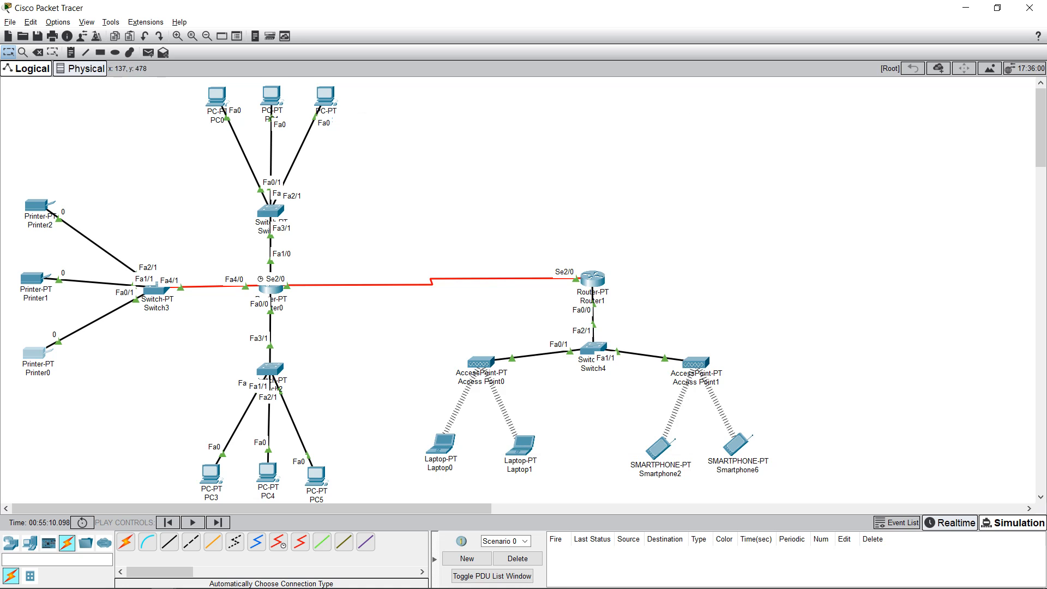
{"action": "left_click", "coordinate": [34, 354]}
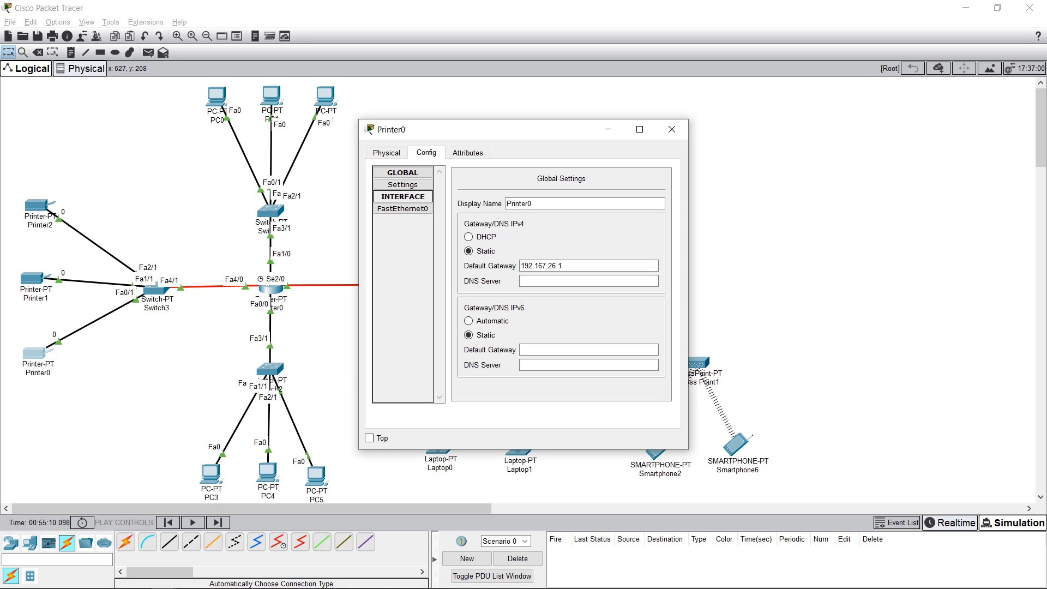
{"action": "left_click", "coordinate": [612, 265]}
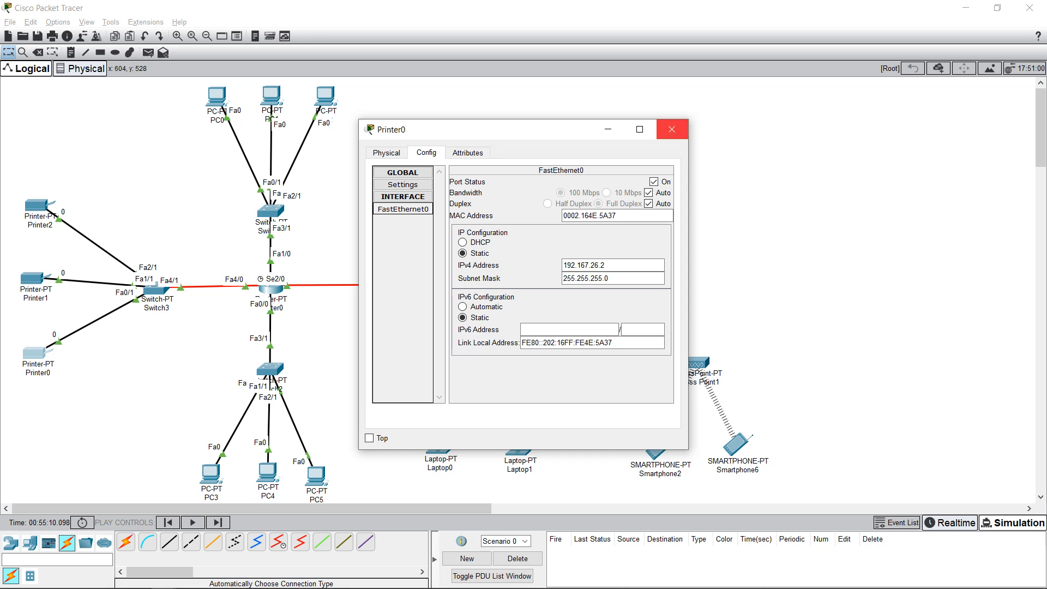
{"action": "left_click", "coordinate": [672, 130]}
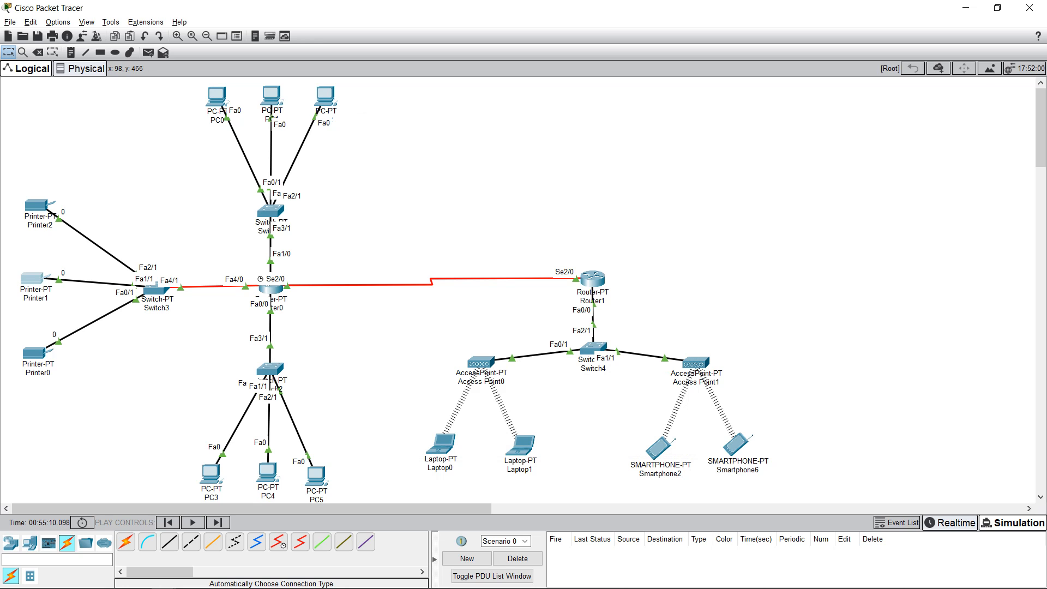
{"action": "left_click", "coordinate": [32, 278]}
{"action": "left_click", "coordinate": [402, 209]}
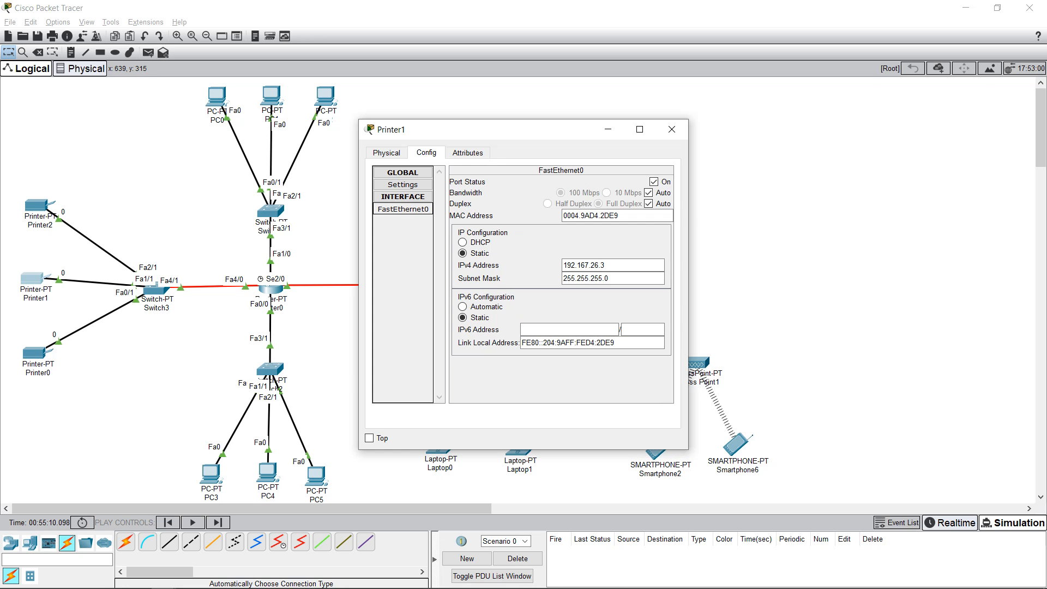
{"action": "left_click", "coordinate": [671, 130]}
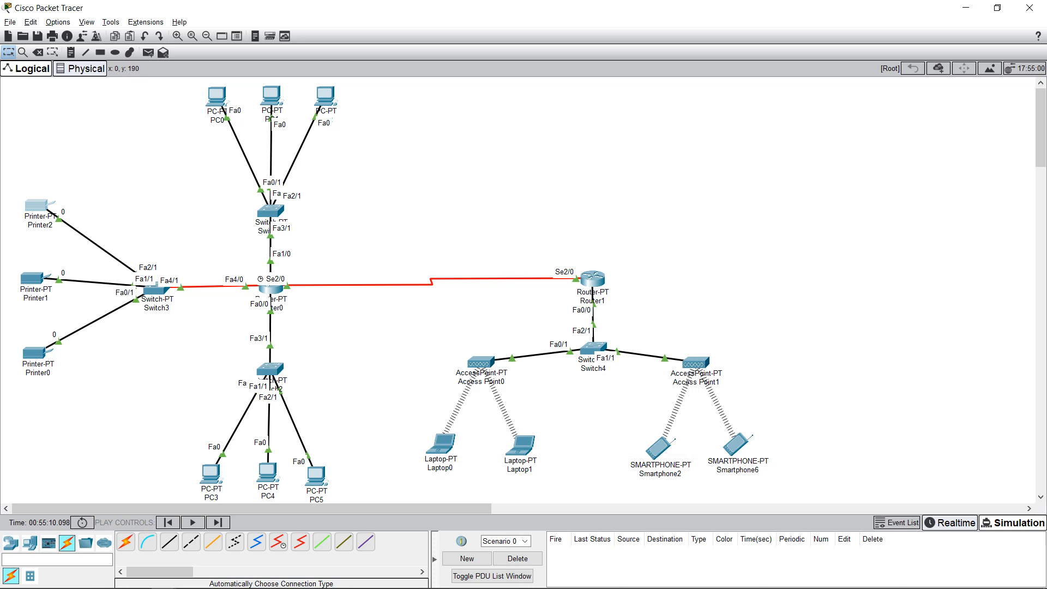
{"action": "left_click", "coordinate": [36, 206]}
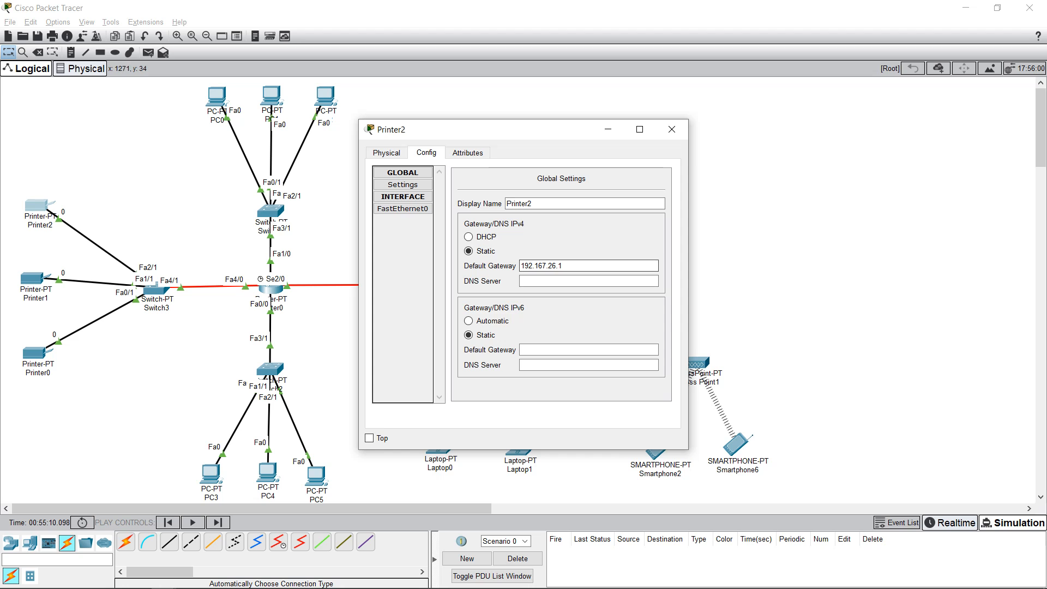
{"action": "left_click", "coordinate": [671, 130]}
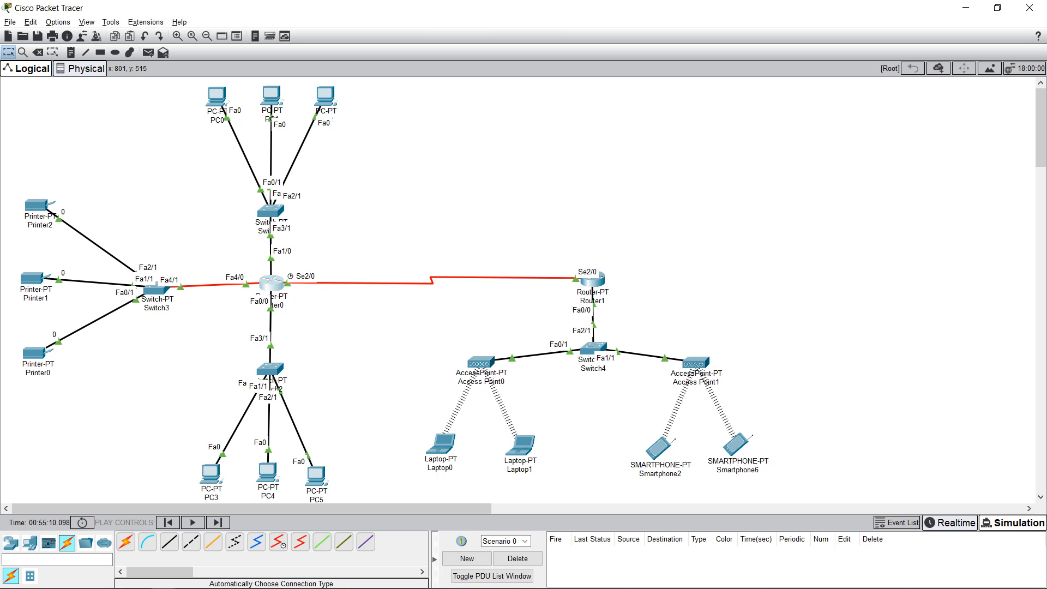
{"action": "left_click_drag", "start_coordinate": [424, 331], "coordinate": [785, 483]}
{"action": "left_click_drag", "start_coordinate": [439, 313], "coordinate": [459, 329]}
{"action": "left_click_drag", "start_coordinate": [287, 254], "coordinate": [218, 308]}
{"action": "mouse_move", "coordinate": [271, 284]}
{"action": "left_click_drag", "start_coordinate": [180, 86], "coordinate": [337, 177]}
{"action": "left_click_drag", "start_coordinate": [161, 385], "coordinate": [329, 498]}
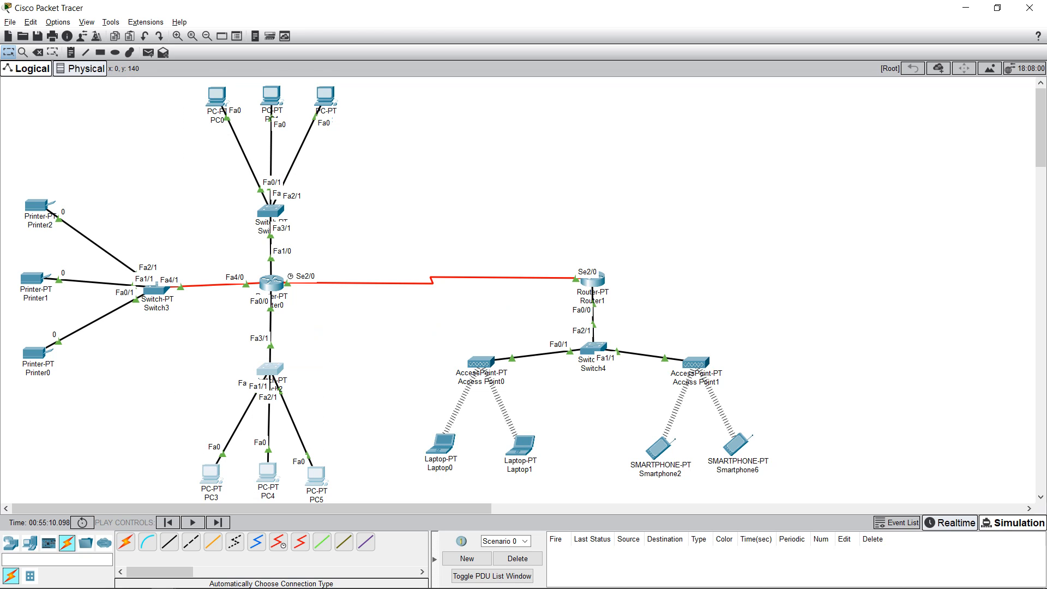
{"action": "left_click_drag", "start_coordinate": [419, 332], "coordinate": [777, 493]}
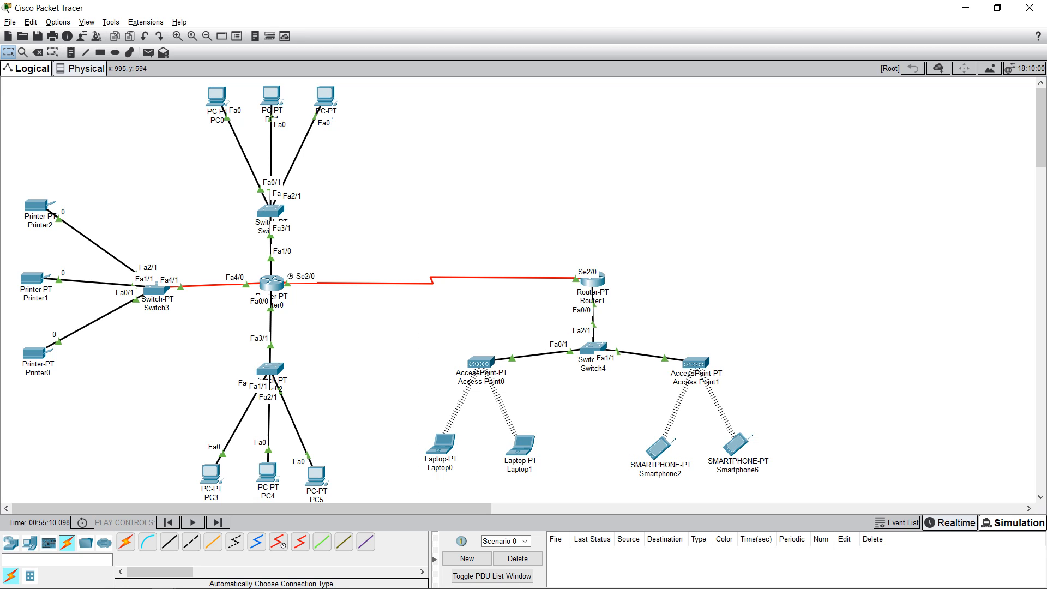
{"action": "left_click_drag", "start_coordinate": [439, 300], "coordinate": [817, 500]}
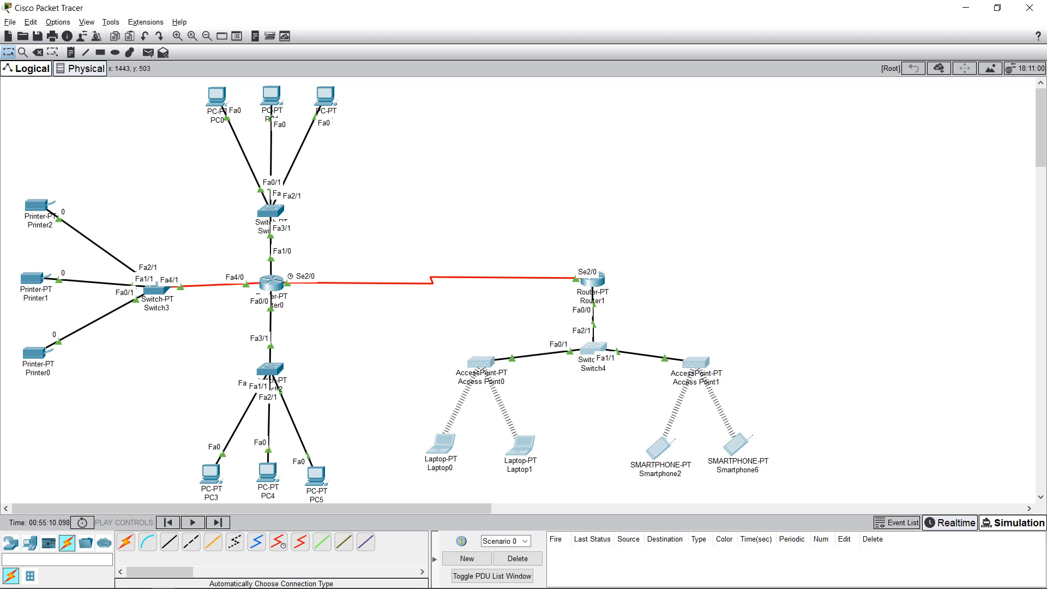
{"action": "left_click_drag", "start_coordinate": [607, 432], "coordinate": [785, 497]}
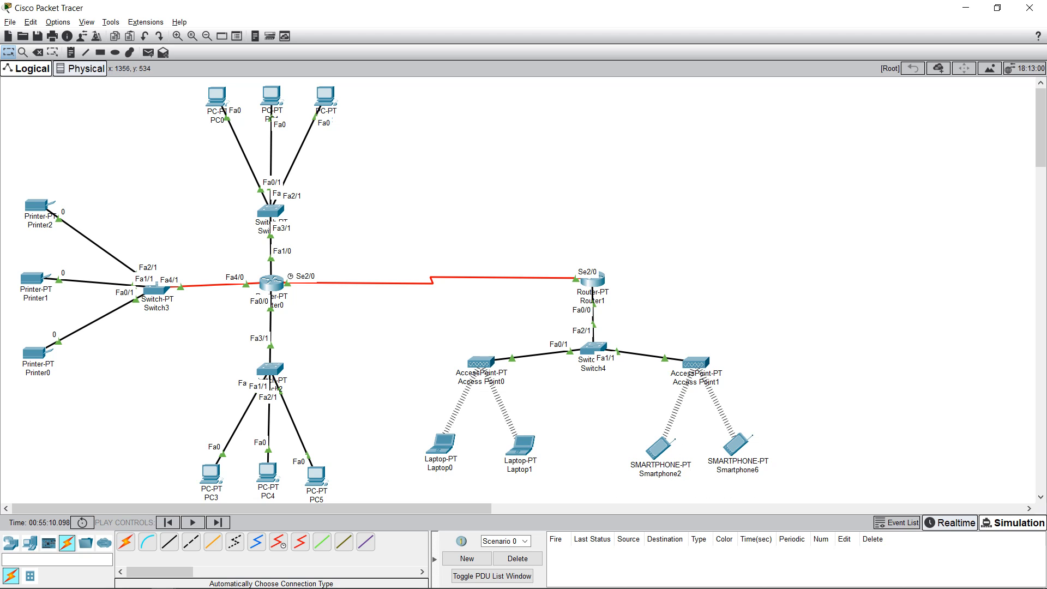
{"action": "left_click_drag", "start_coordinate": [2, 190], "coordinate": [186, 409]}
{"action": "left_click_drag", "start_coordinate": [400, 410], "coordinate": [796, 503]}
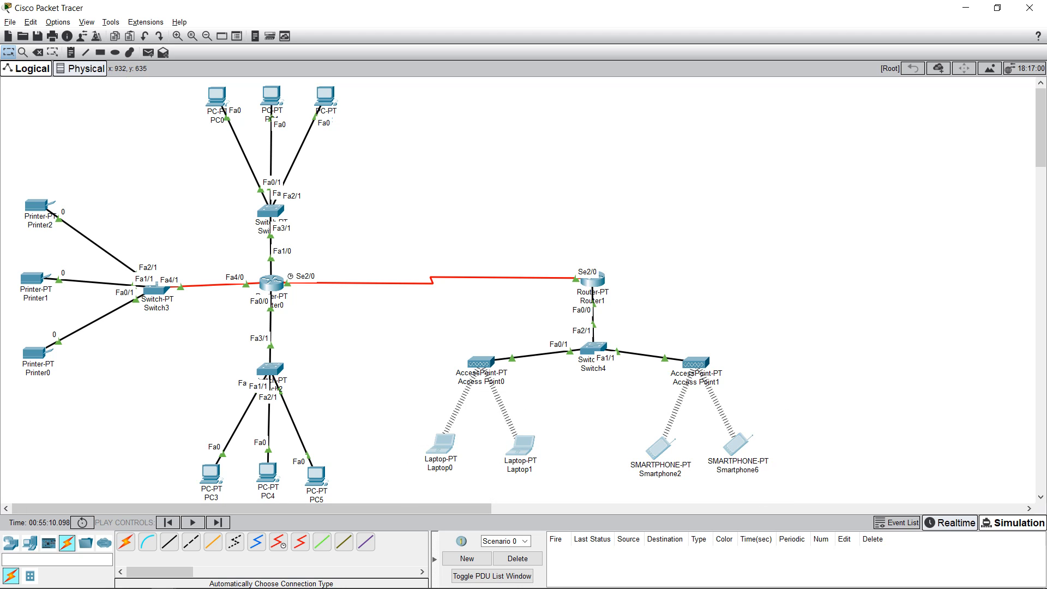
{"action": "key", "text": "Escape"}
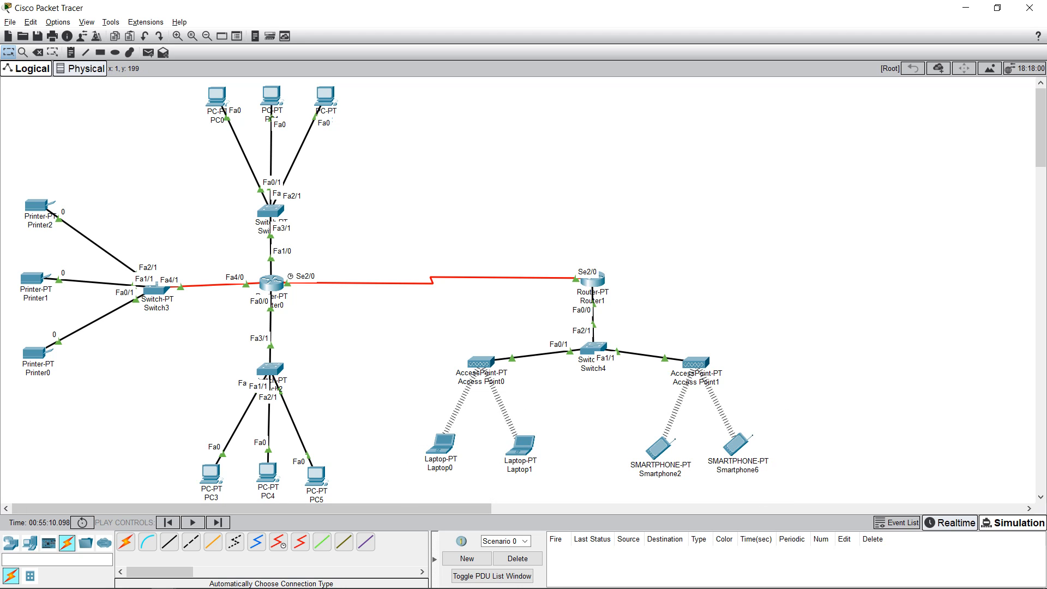
{"action": "left_click_drag", "start_coordinate": [10, 188], "coordinate": [120, 384]}
{"action": "key", "text": "Escape"}
{"action": "left_click", "coordinate": [440, 444]}
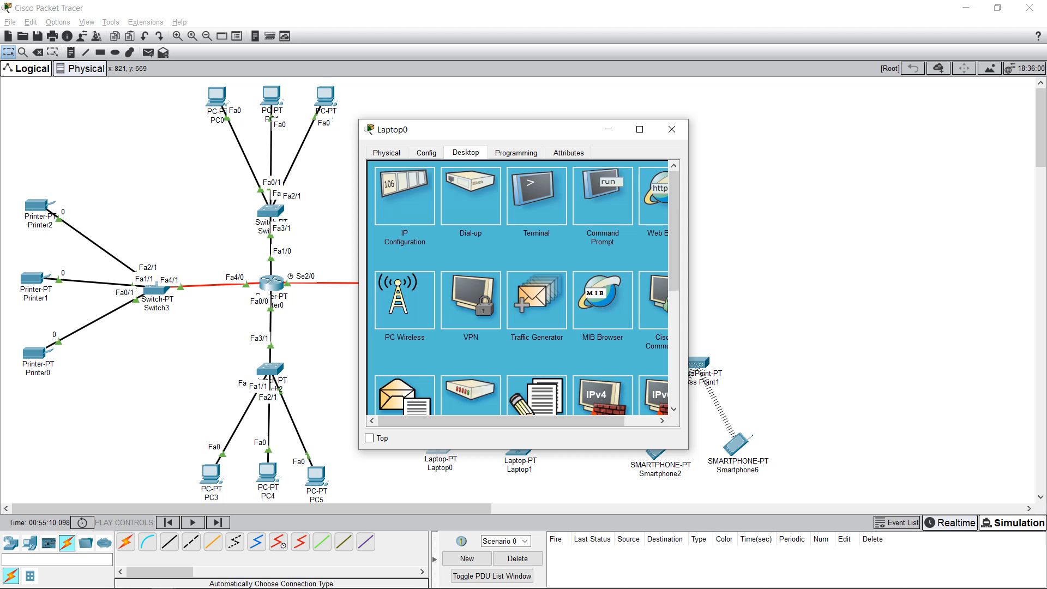
{"action": "left_click", "coordinate": [427, 152]}
{"action": "left_click", "coordinate": [386, 152]}
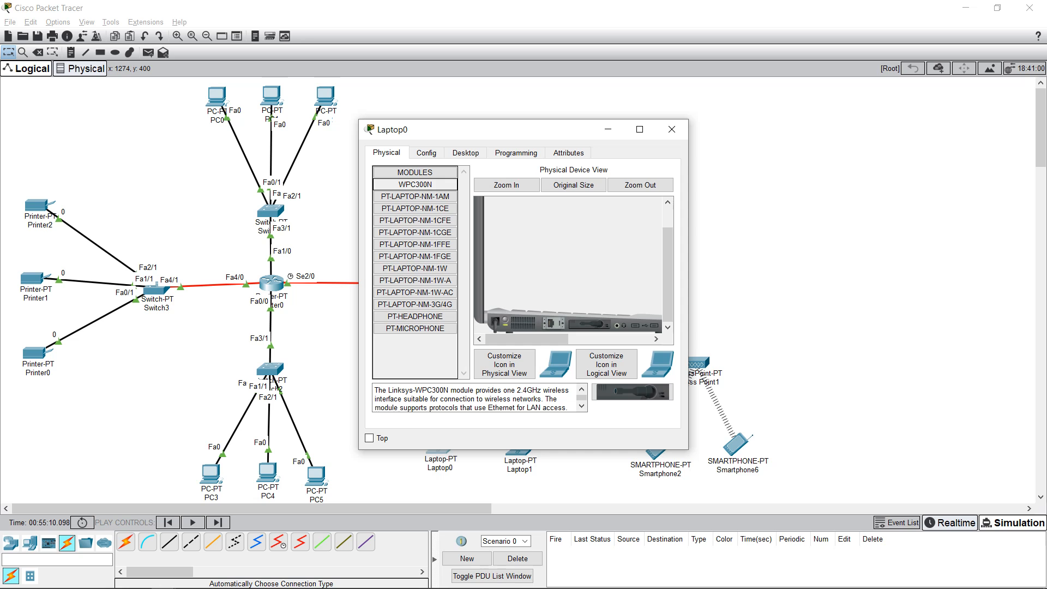
{"action": "left_click", "coordinate": [427, 152]}
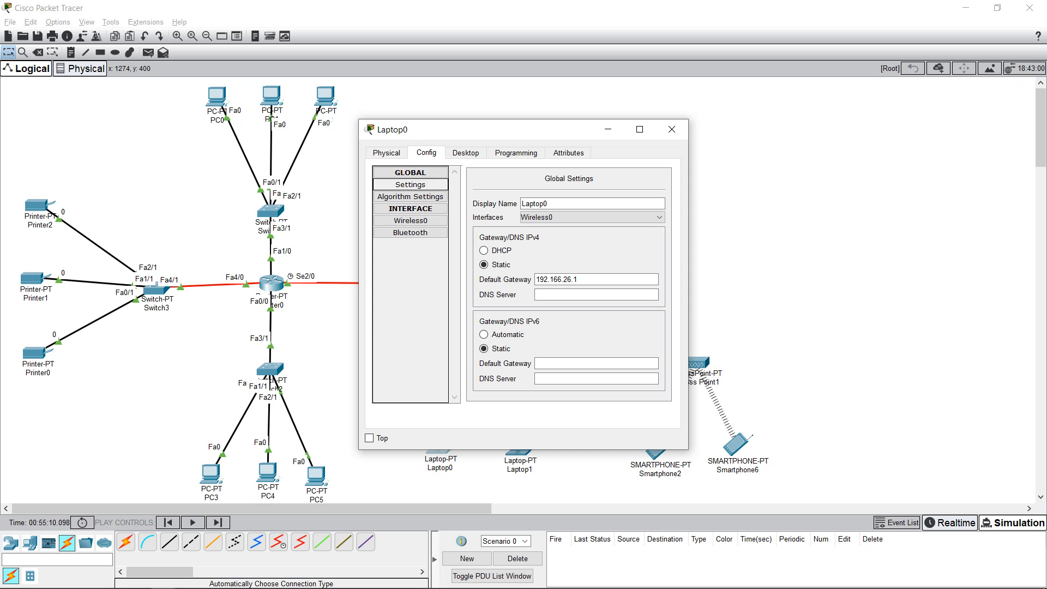
{"action": "left_click", "coordinate": [465, 152]}
{"action": "left_click", "coordinate": [405, 196]}
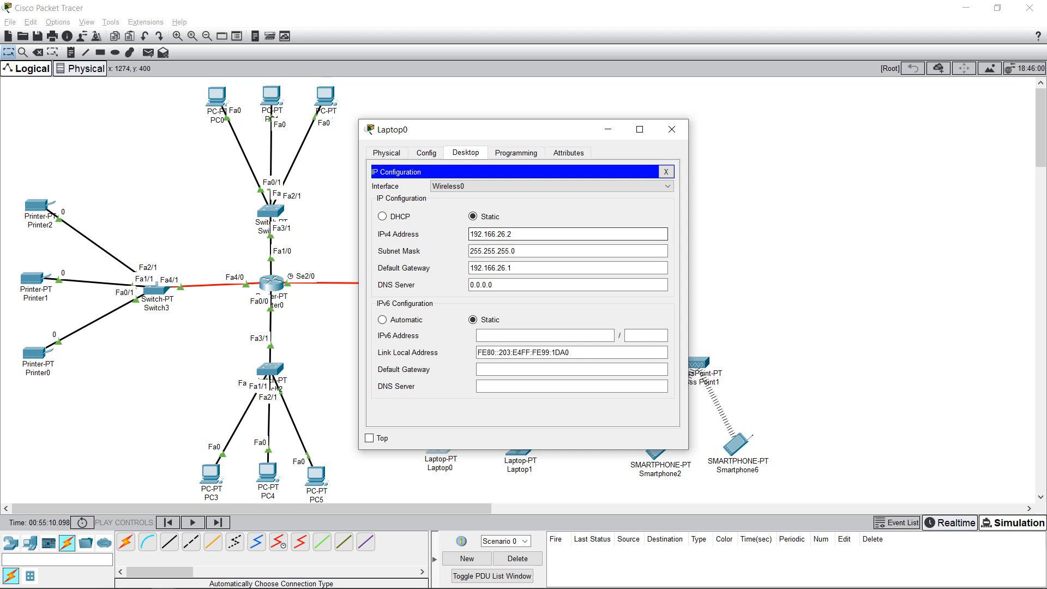
{"action": "left_click_drag", "start_coordinate": [491, 129], "coordinate": [732, 133]}
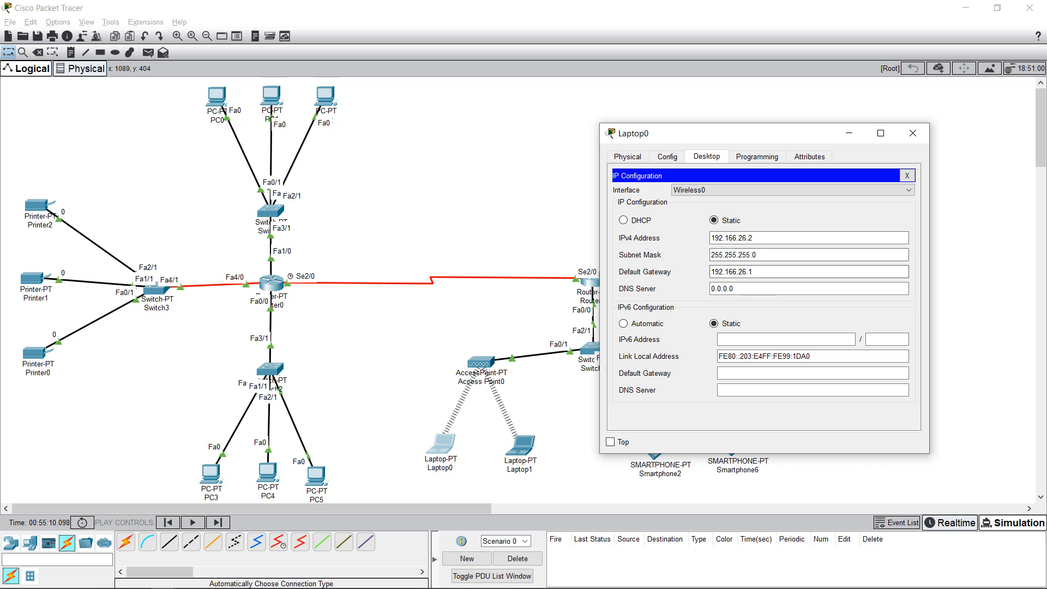
{"action": "left_click", "coordinate": [667, 157]}
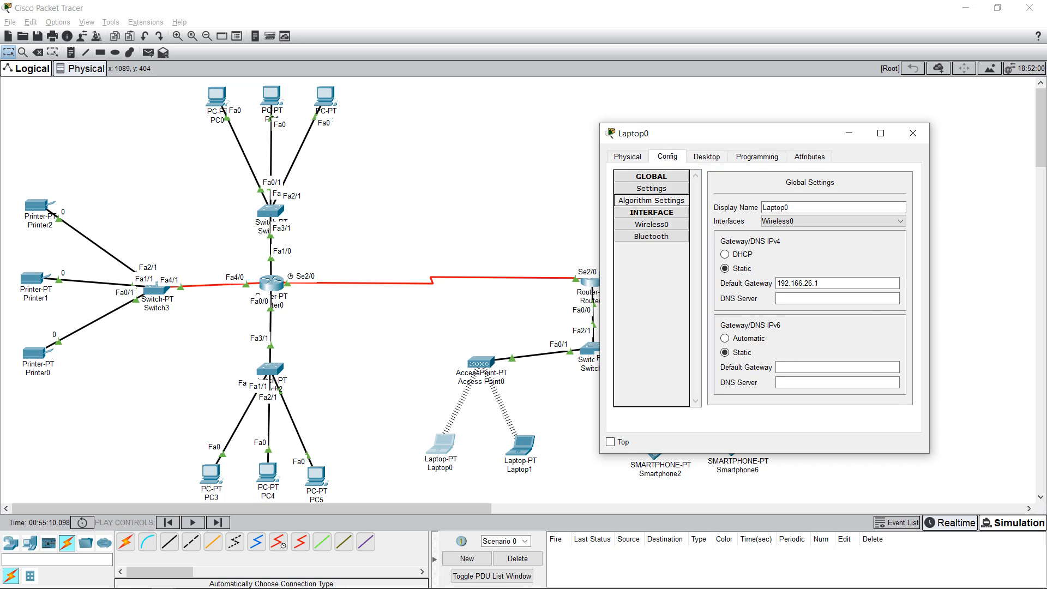
{"action": "left_click", "coordinate": [651, 224]}
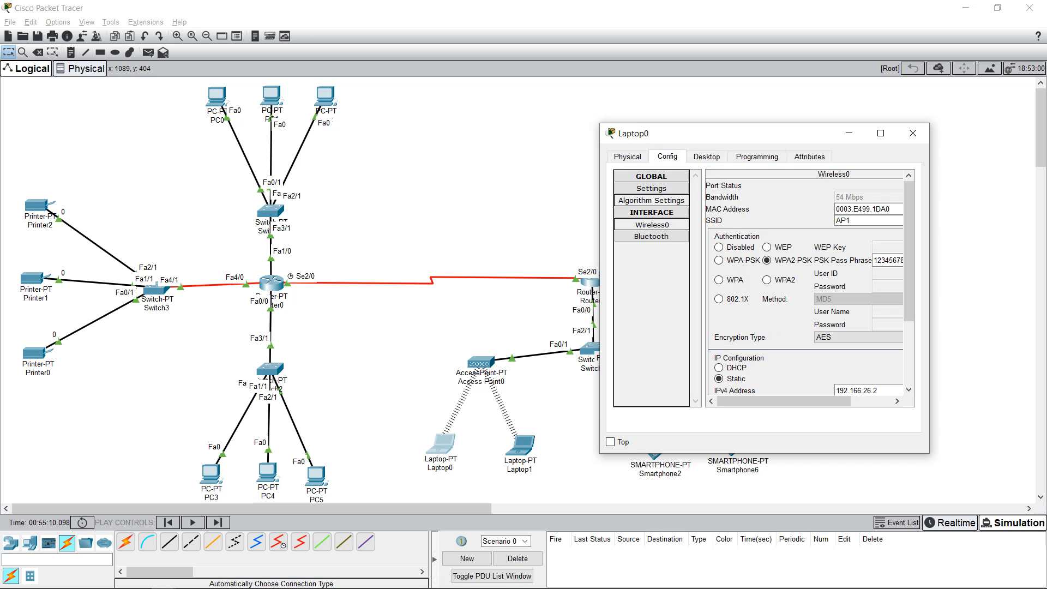
{"action": "left_click_drag", "start_coordinate": [783, 401], "coordinate": [815, 401]}
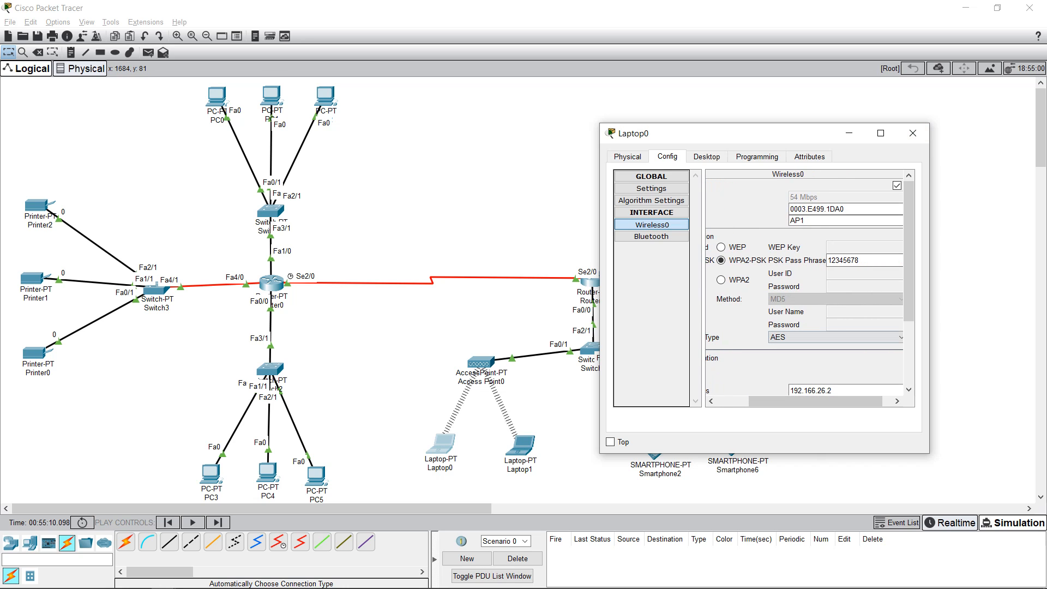
{"action": "left_click", "coordinate": [912, 133]}
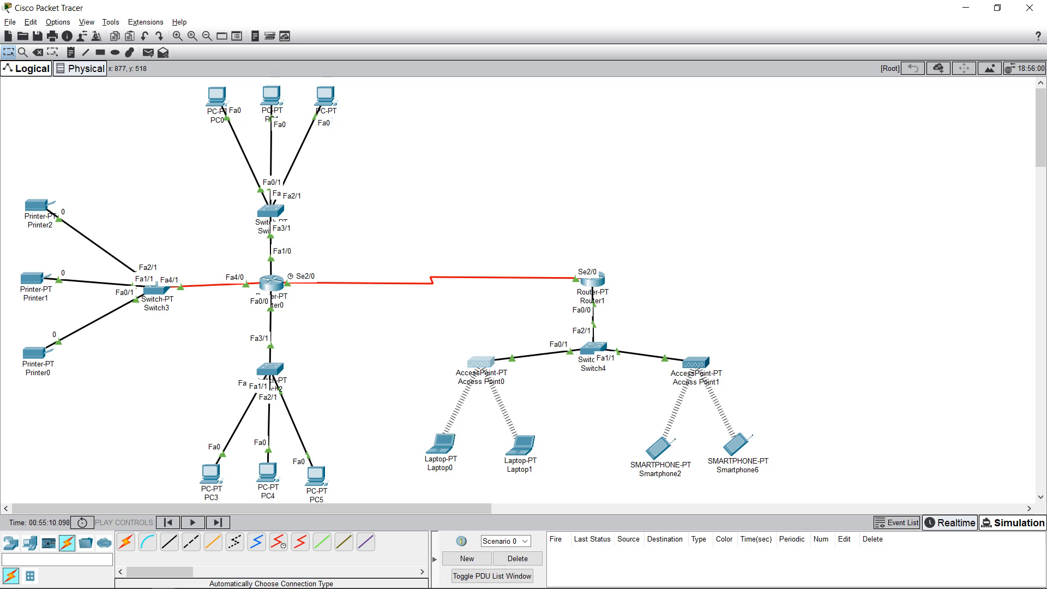
Step: Review Access Point0's Port 1: SSID AP1, channel 6, WPA2-PSK and AES, then close it
{"action": "left_click", "coordinate": [479, 362]}
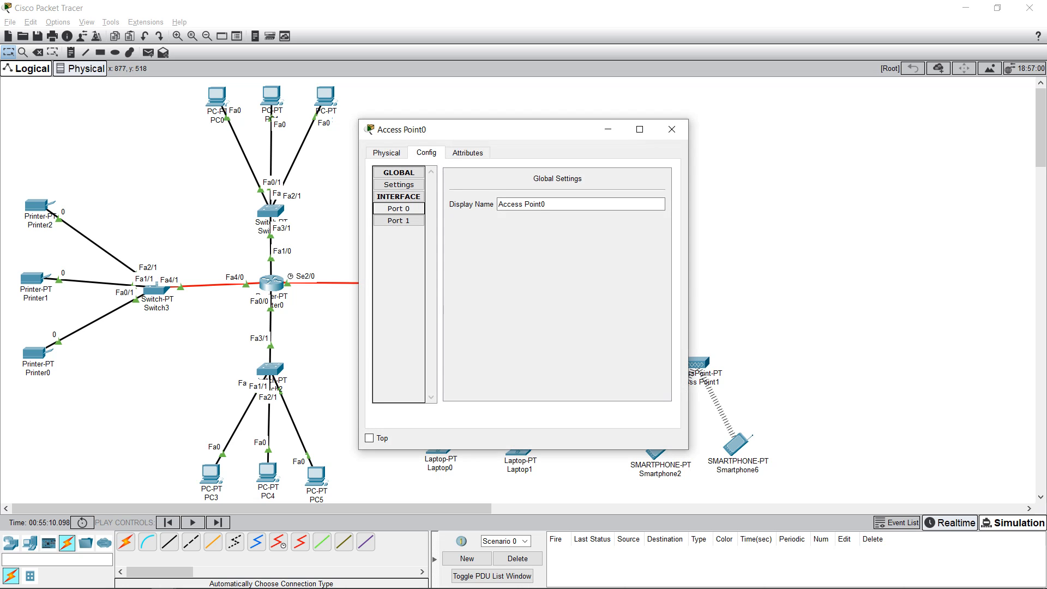
{"action": "left_click", "coordinate": [387, 153]}
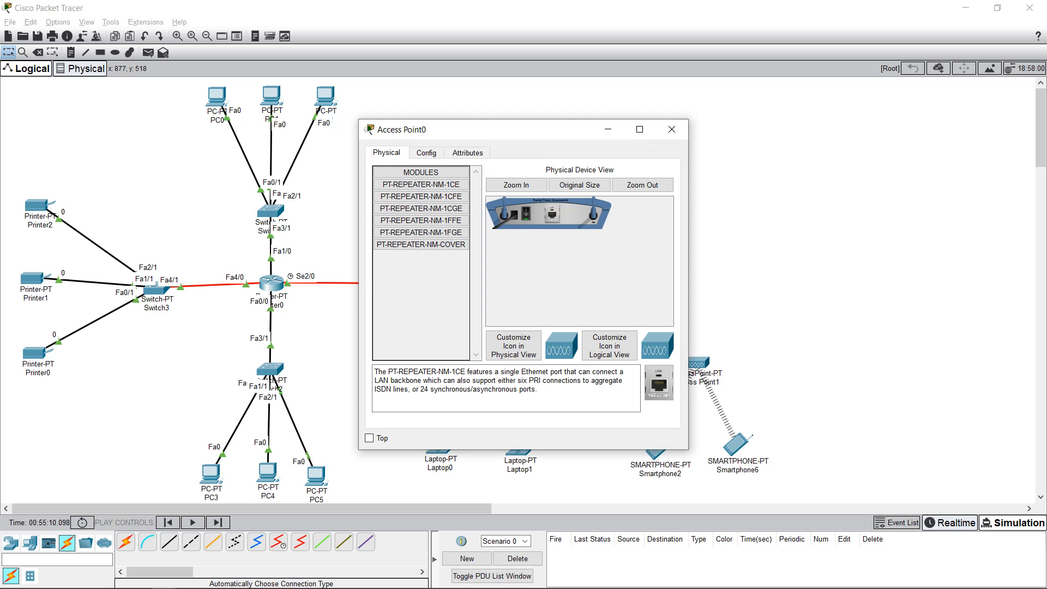
{"action": "left_click", "coordinate": [426, 153]}
{"action": "left_click", "coordinate": [399, 208]}
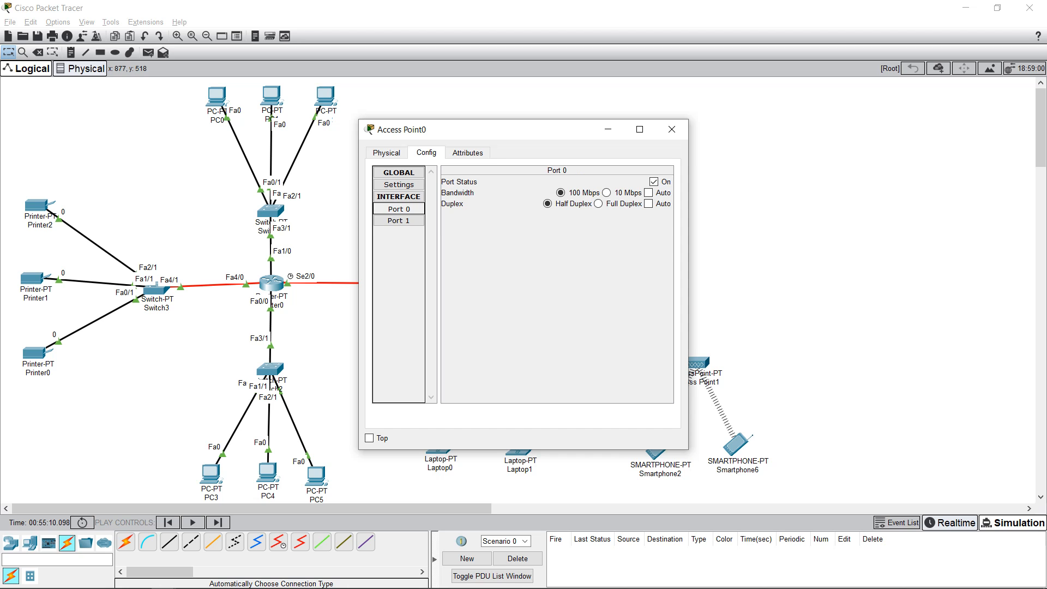
{"action": "left_click", "coordinate": [399, 221]}
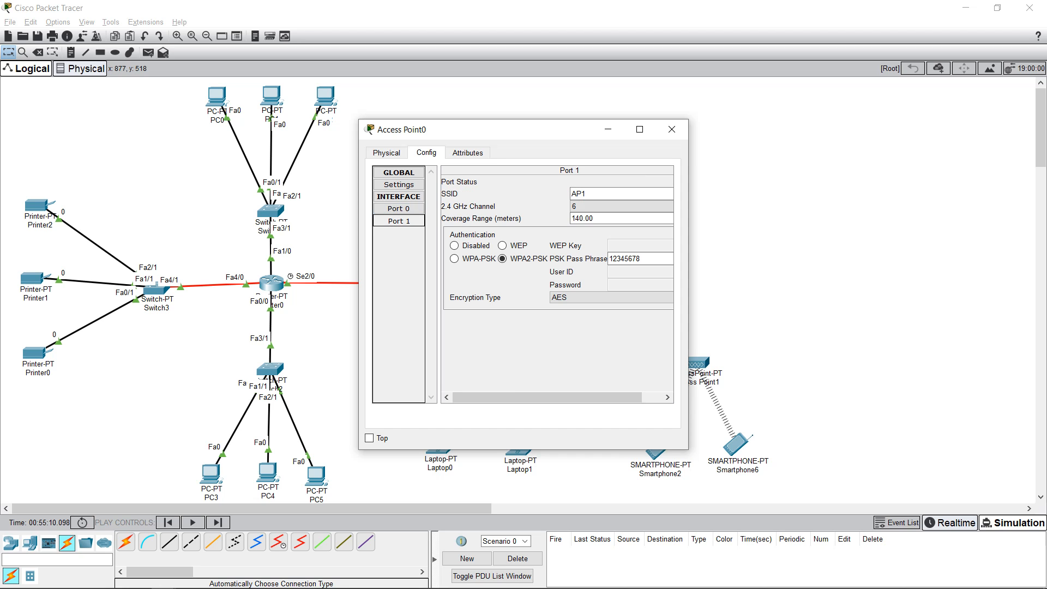
{"action": "left_click_drag", "start_coordinate": [490, 129], "coordinate": [680, 125]}
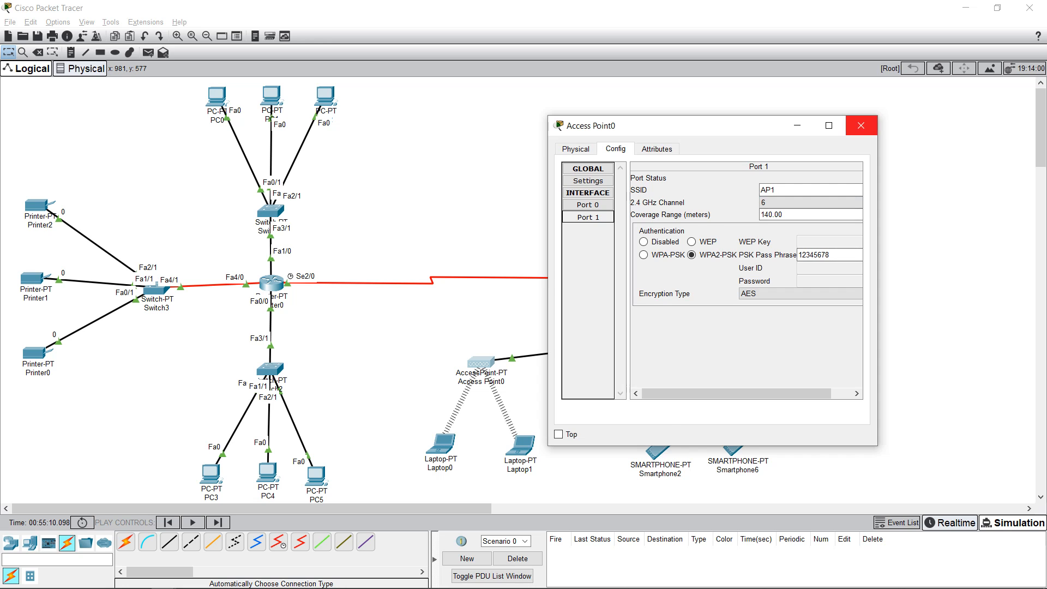
{"action": "left_click", "coordinate": [861, 125]}
Step: Open Laptop0, check its global-settings default gateway and view its physical hardware modules
{"action": "left_click", "coordinate": [441, 444]}
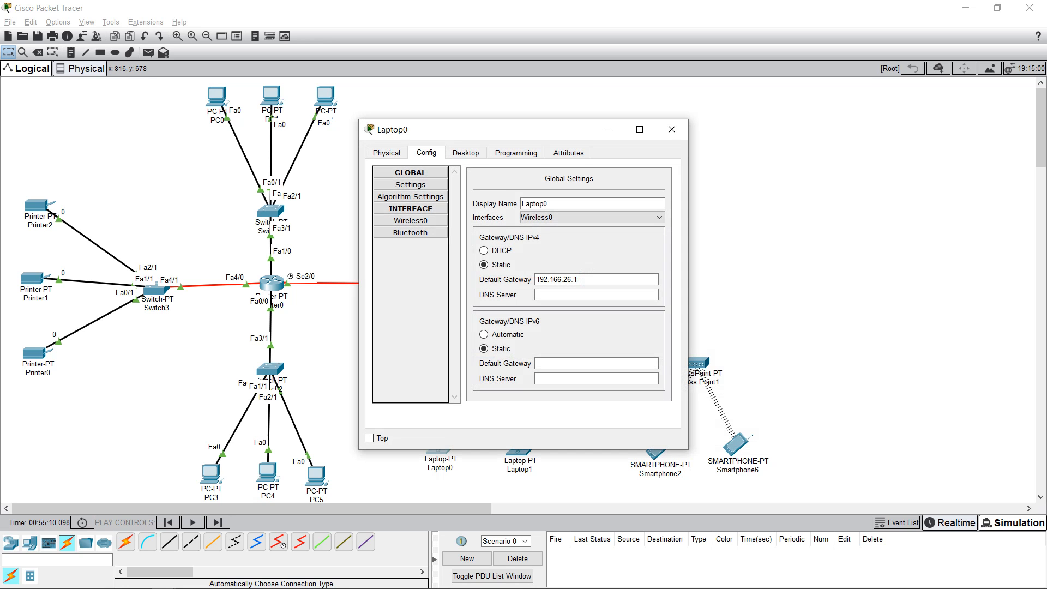
{"action": "left_click_drag", "start_coordinate": [491, 129], "coordinate": [570, 125]}
{"action": "left_click", "coordinate": [657, 275]}
{"action": "key", "text": "Return"}
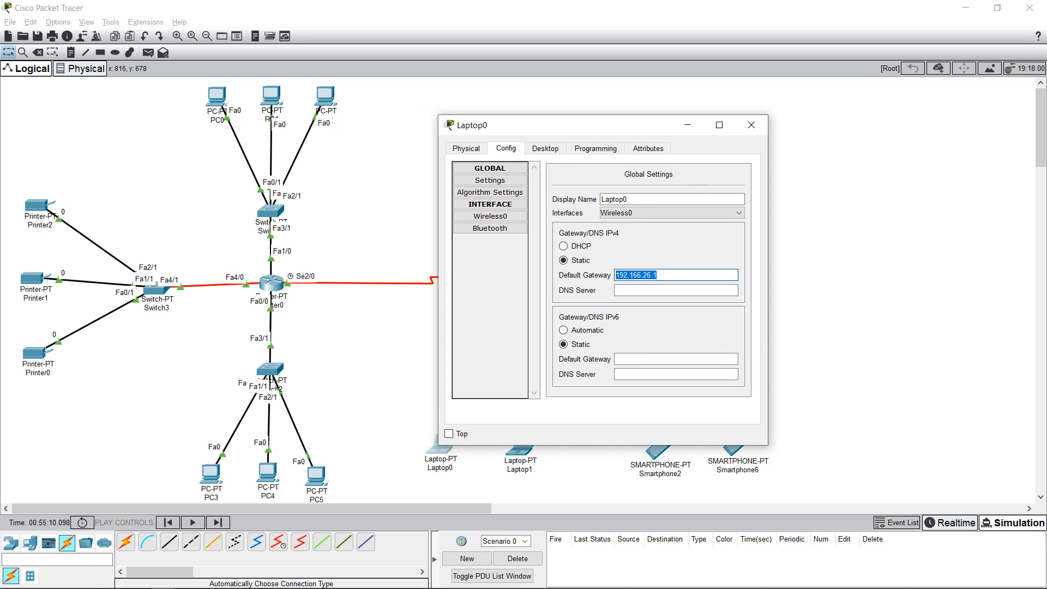
{"action": "left_click", "coordinate": [555, 149]}
{"action": "left_click", "coordinate": [506, 149]}
{"action": "left_click", "coordinate": [466, 148]}
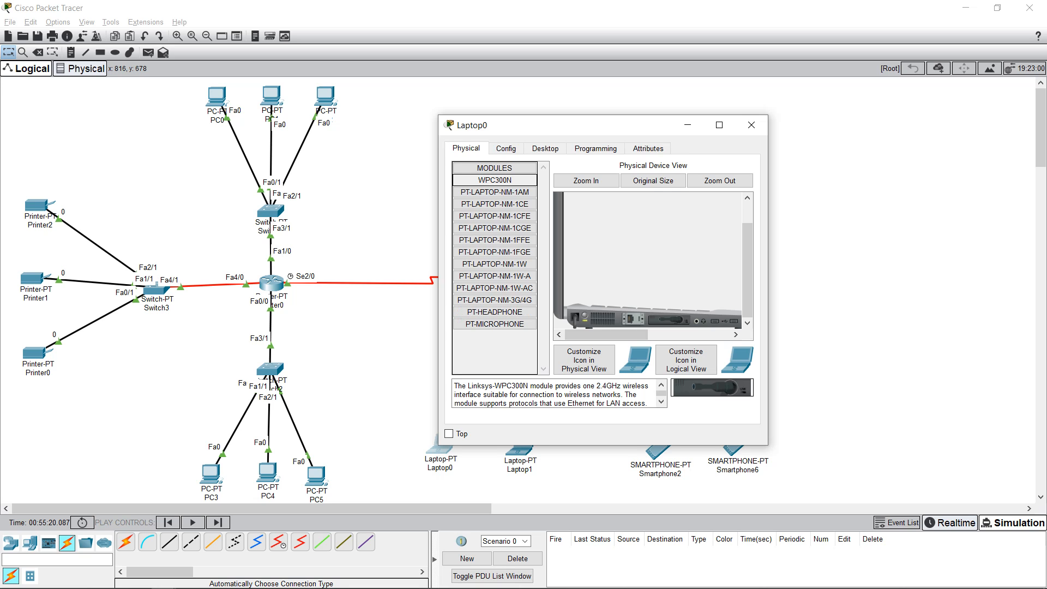
{"action": "left_click", "coordinate": [506, 149]}
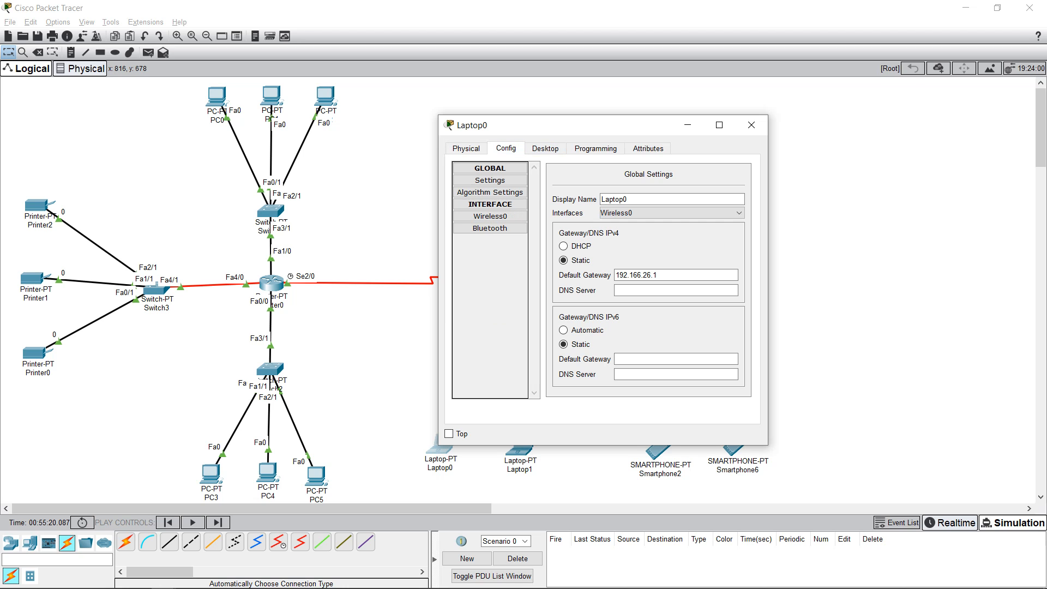
Step: Check Laptop0's IP configuration: static 192.166.26.2, mask 255.255.255.0, gateway 192.166.26.1
{"action": "left_click", "coordinate": [545, 148]}
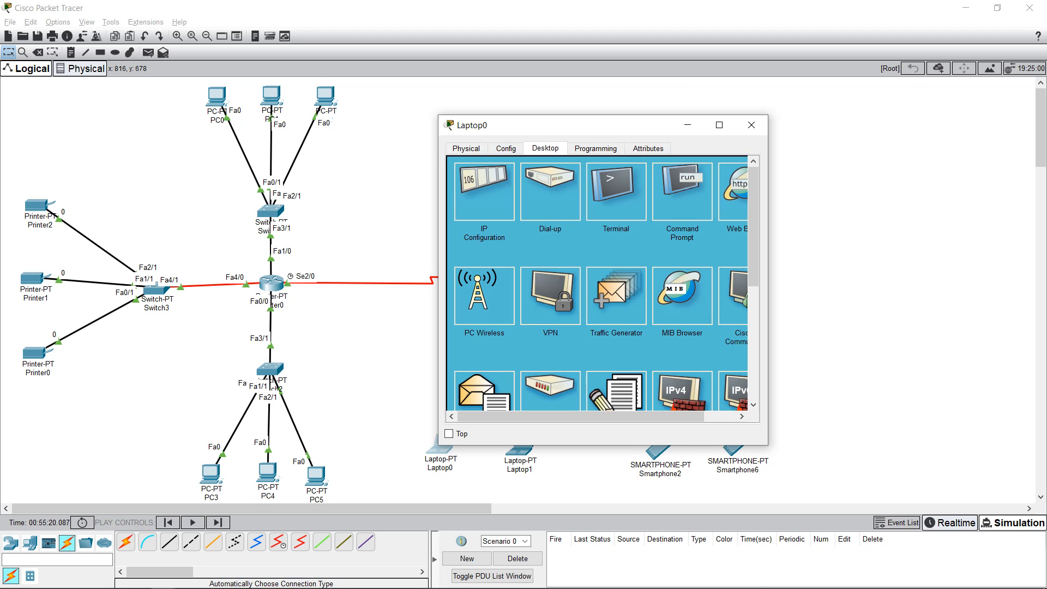
{"action": "left_click", "coordinate": [484, 192]}
{"action": "left_click_drag", "start_coordinate": [590, 229], "coordinate": [549, 229]}
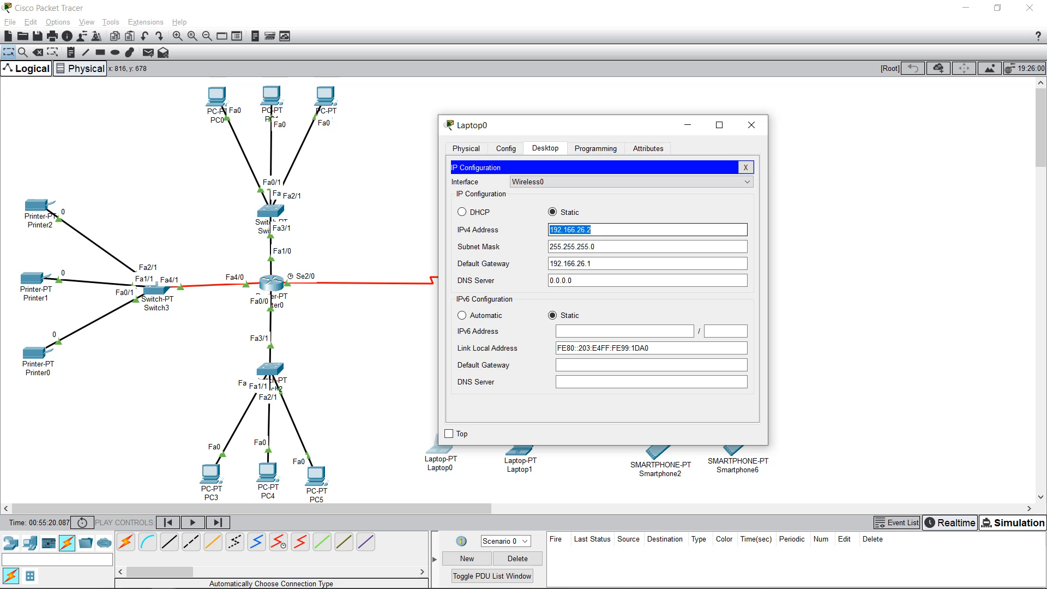
{"action": "left_click", "coordinate": [549, 230]}
{"action": "key", "text": "Tab"}
{"action": "key", "text": "Tab"}
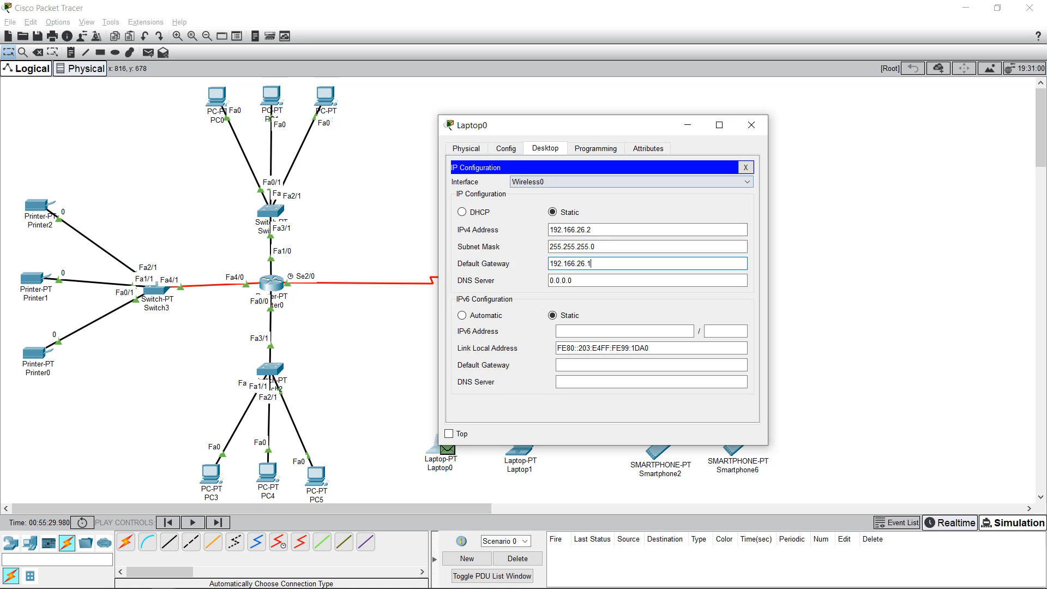
{"action": "left_click", "coordinate": [506, 148]}
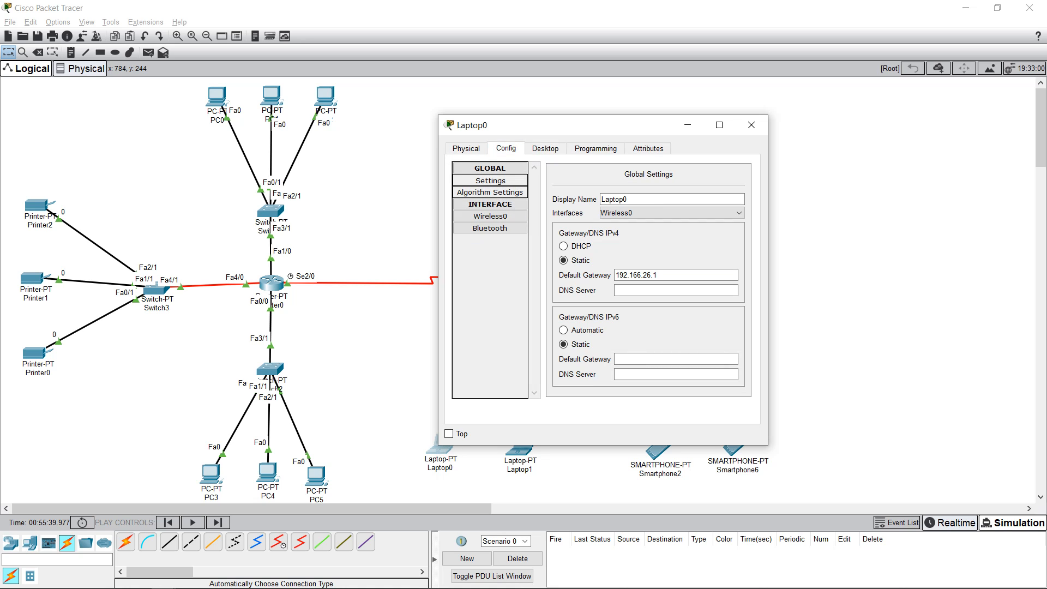
Step: Confirm Laptop0's Wireless0 uses SSID AP1 with WPA2-PSK and AES, then close its window
{"action": "left_click", "coordinate": [489, 204]}
{"action": "left_click", "coordinate": [489, 204]}
{"action": "left_click", "coordinate": [490, 216]}
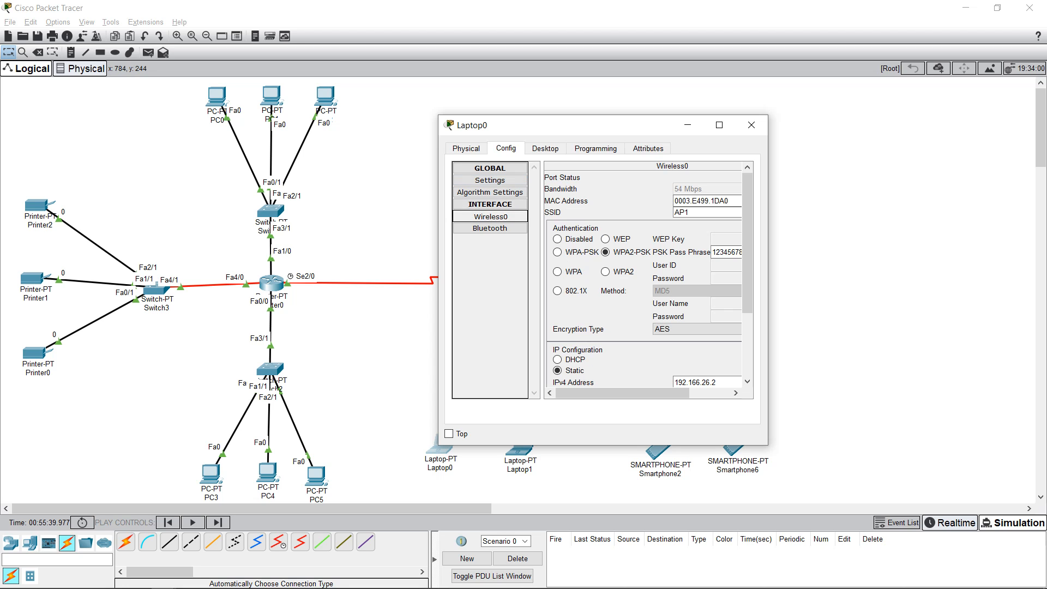
{"action": "mouse_move", "coordinate": [622, 392]}
{"action": "left_mouse_down"}
{"action": "mouse_move", "coordinate": [666, 393]}
{"action": "mouse_move", "coordinate": [621, 392]}
{"action": "left_mouse_up"}
{"action": "left_click_drag", "start_coordinate": [589, 125], "coordinate": [712, 129]}
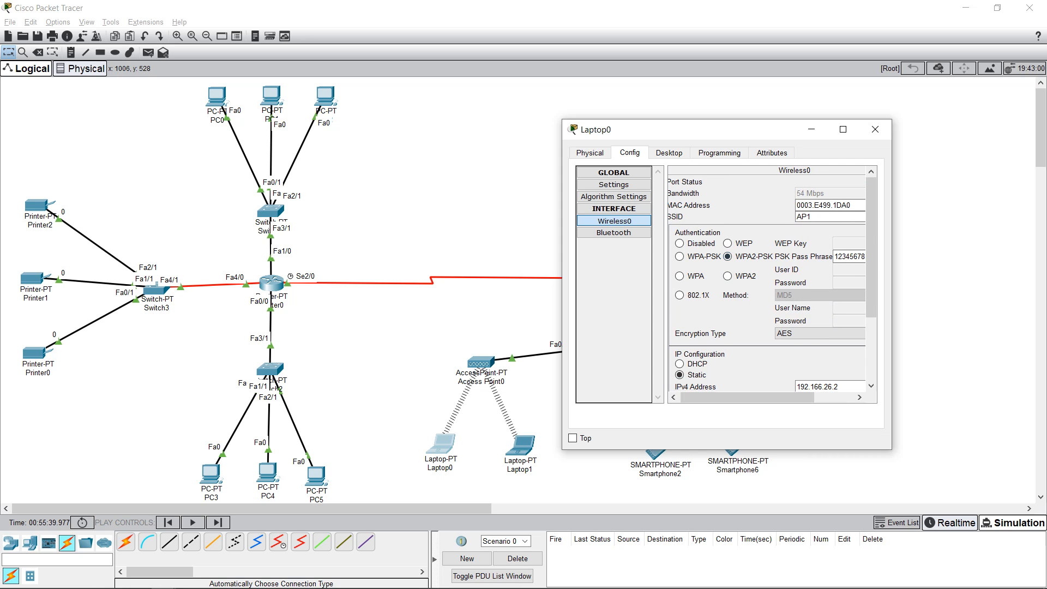
{"action": "left_click_drag", "start_coordinate": [747, 397], "coordinate": [783, 397]}
{"action": "left_click", "coordinate": [821, 256]}
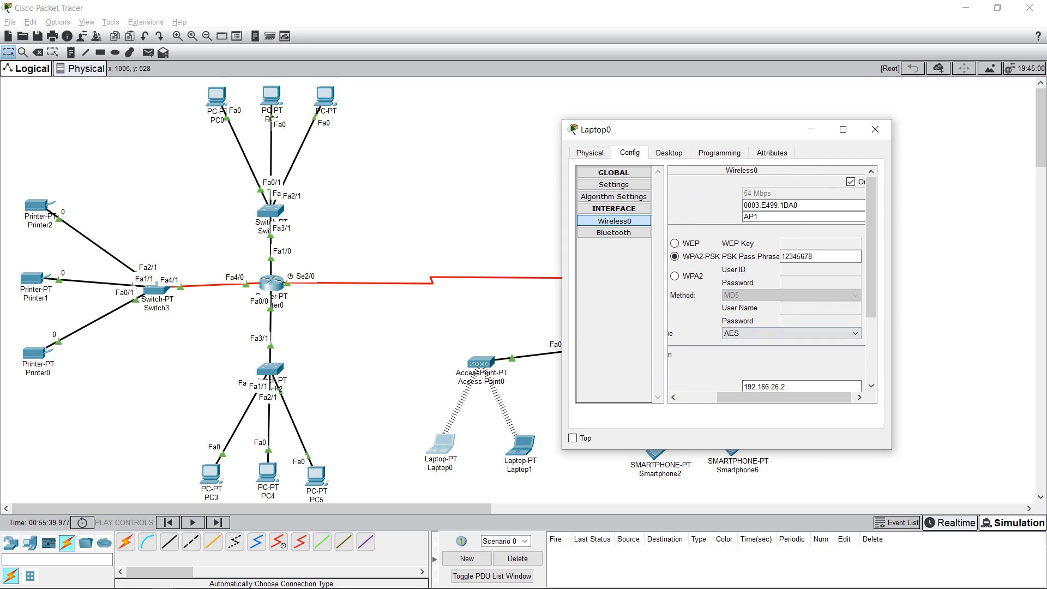
{"action": "left_click_drag", "start_coordinate": [783, 397], "coordinate": [746, 397]}
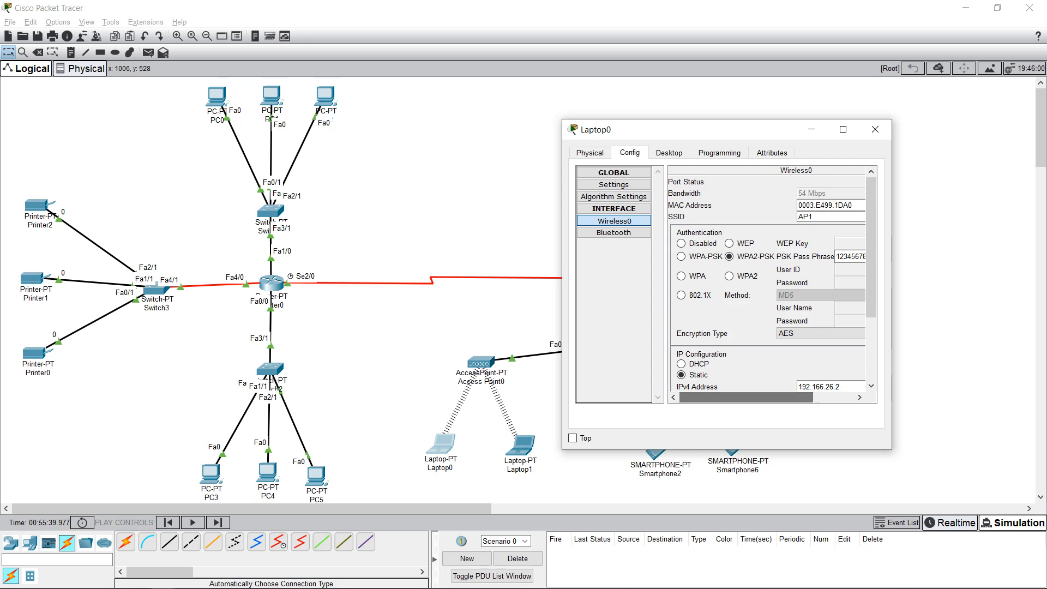
{"action": "scroll", "coordinate": [746, 397], "scroll_direction": "down", "scroll_amount": 3}
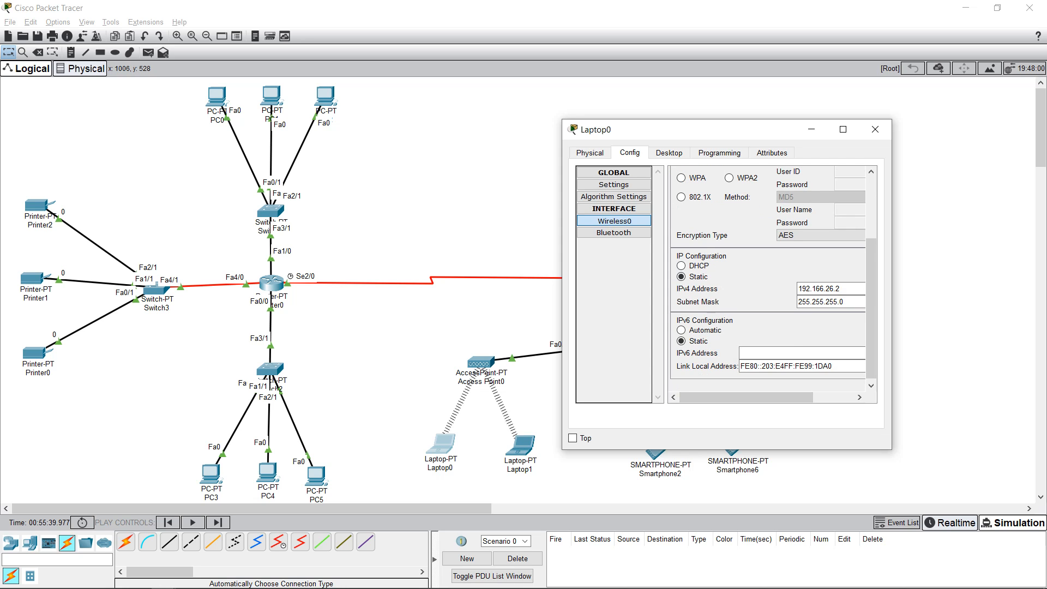
{"action": "left_click", "coordinate": [654, 153]}
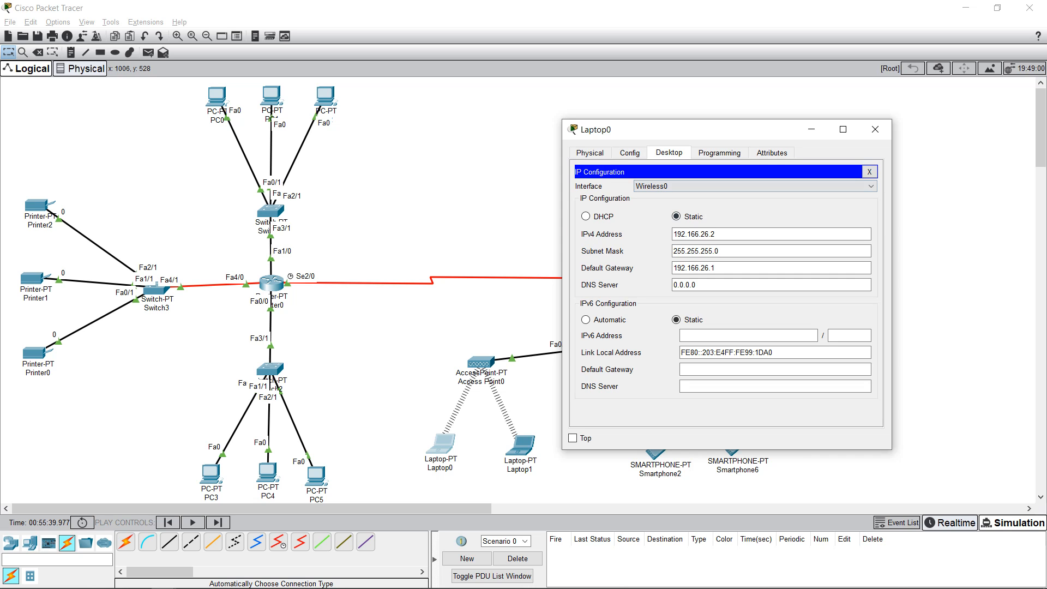
{"action": "left_click", "coordinate": [874, 129]}
Step: Open Laptop1 and confirm its Wireless0 interface joins SSID AP1 with WPA2-PSK
{"action": "left_click", "coordinate": [521, 444]}
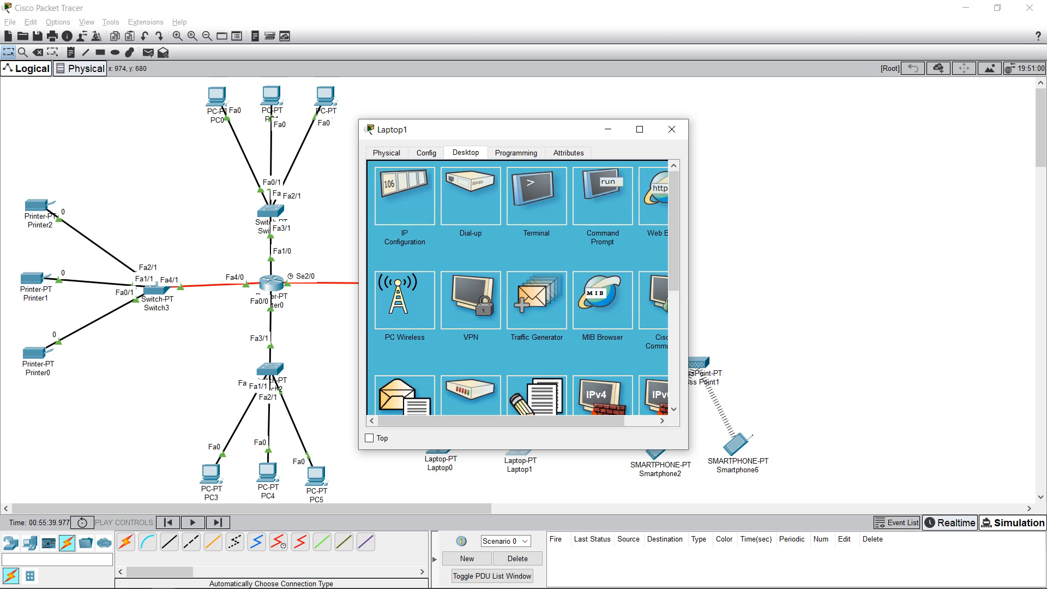
{"action": "left_click", "coordinate": [427, 152]}
{"action": "left_click", "coordinate": [387, 153]}
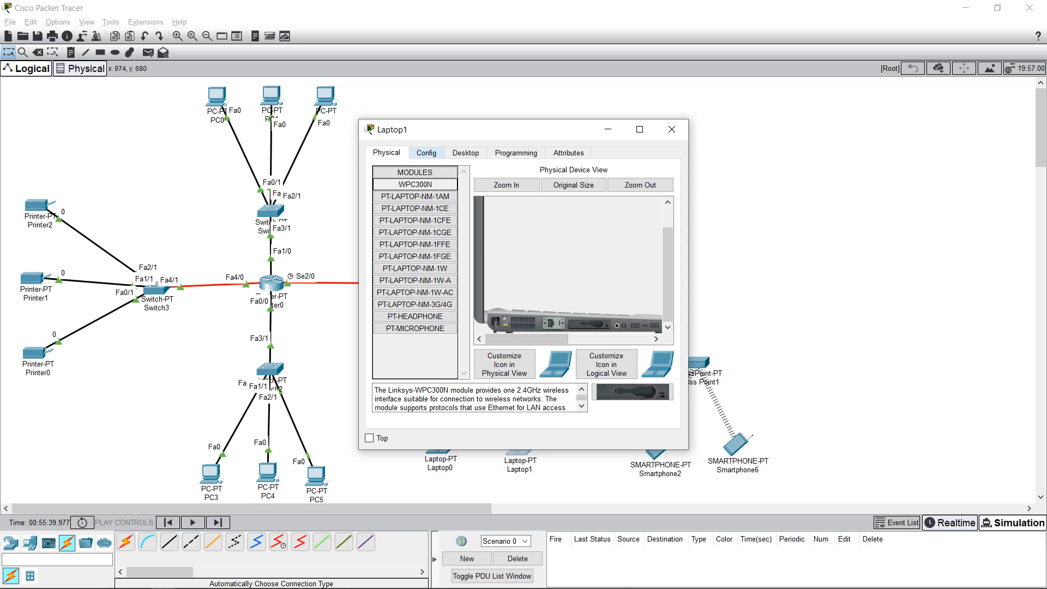
{"action": "left_click", "coordinate": [426, 152]}
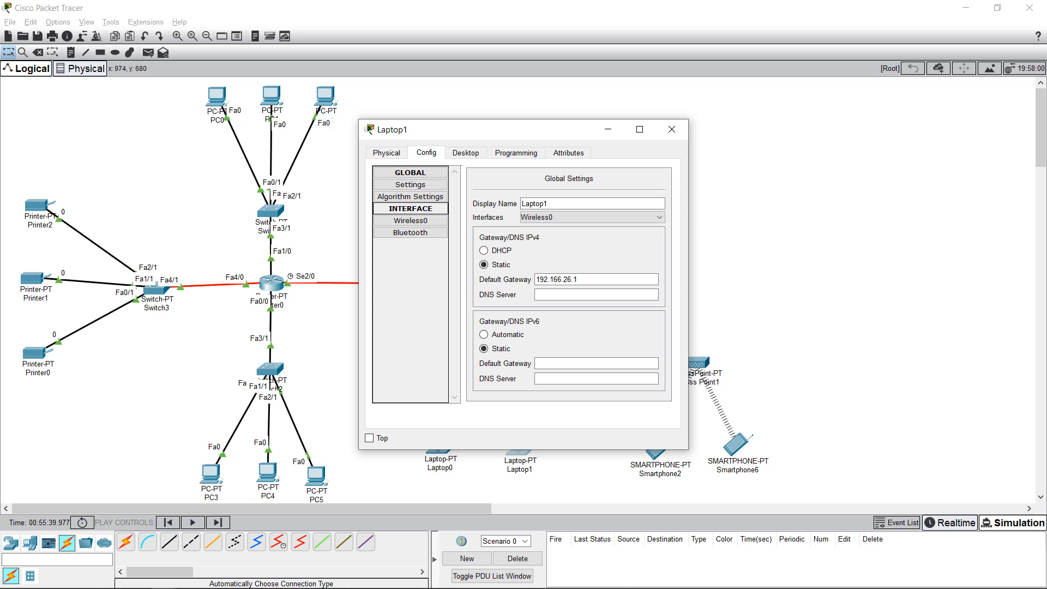
{"action": "left_click", "coordinate": [410, 221]}
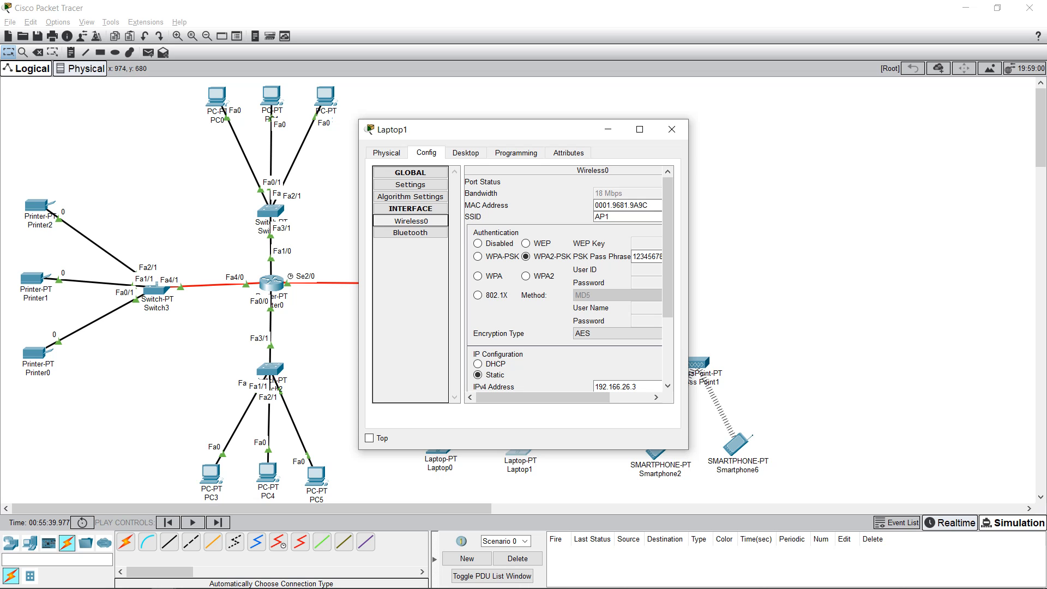
{"action": "double_click", "coordinate": [601, 217]}
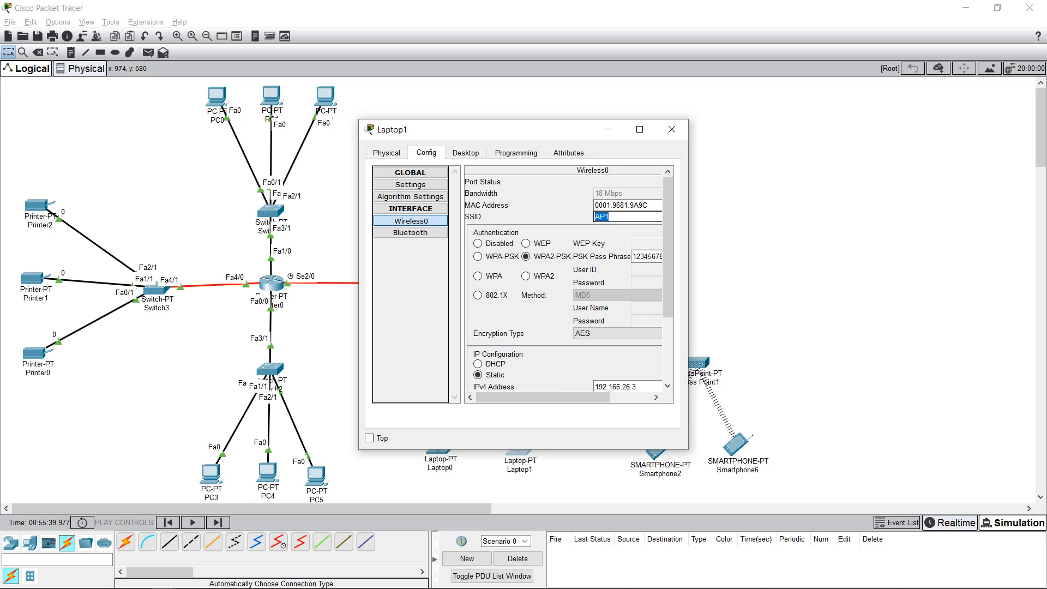
{"action": "left_click", "coordinate": [609, 217]}
Step: Check Laptop1's IPv4 address 192.166.26.3, close its window, and nudge Laptop0 down-left
{"action": "left_click_drag", "start_coordinate": [464, 129], "coordinate": [606, 116]}
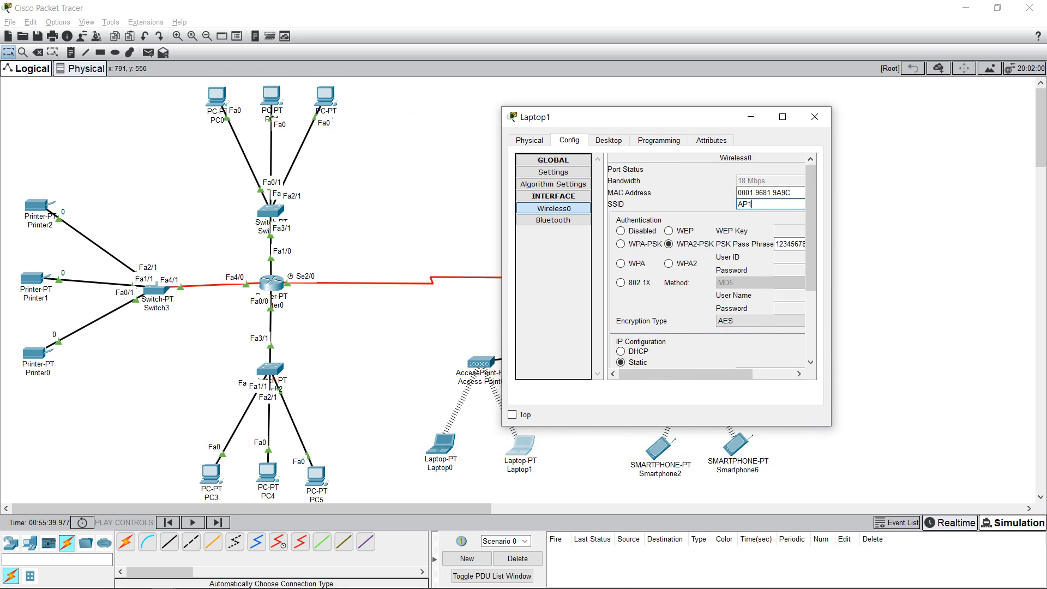
{"action": "left_click_drag", "start_coordinate": [685, 373], "coordinate": [723, 374]}
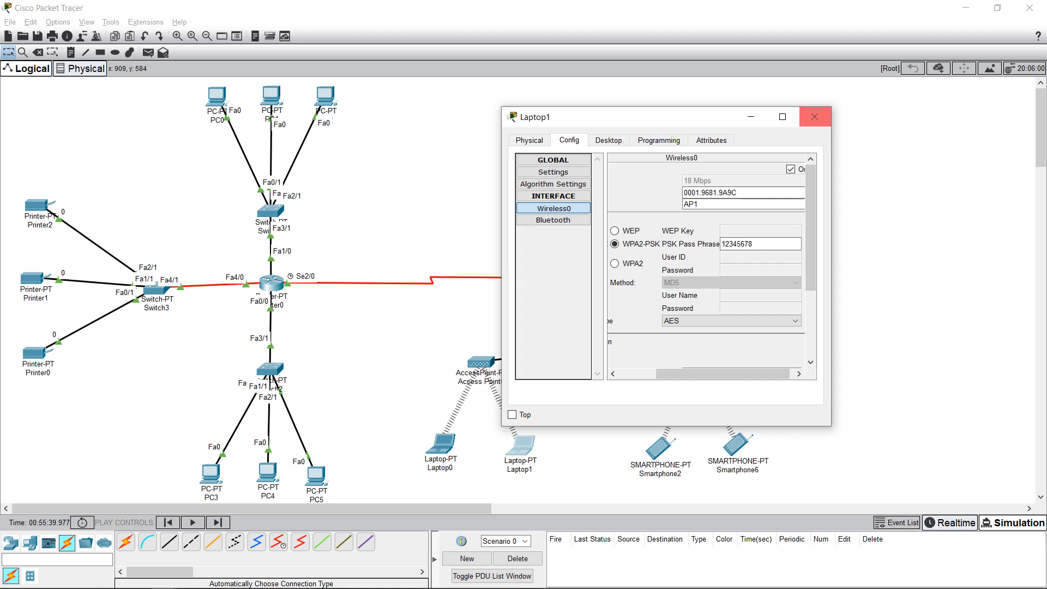
{"action": "left_click", "coordinate": [814, 117]}
{"action": "left_click_drag", "start_coordinate": [440, 444], "coordinate": [415, 460]}
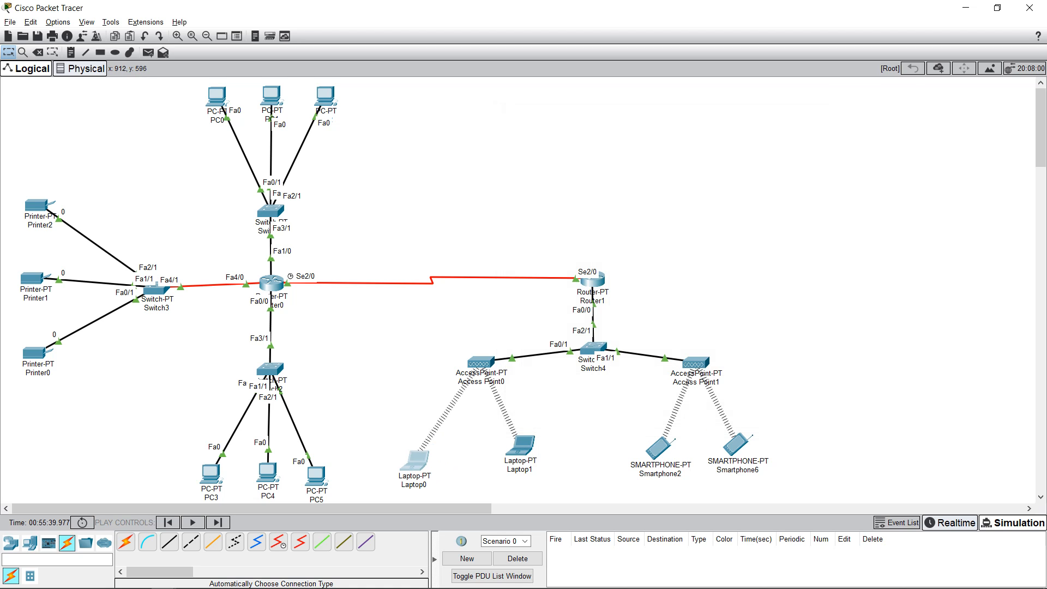
Step: Nudge Laptop1 down and Access Point1 up-right on the canvas, then open Access Point1
{"action": "left_click_drag", "start_coordinate": [522, 444], "coordinate": [519, 459]}
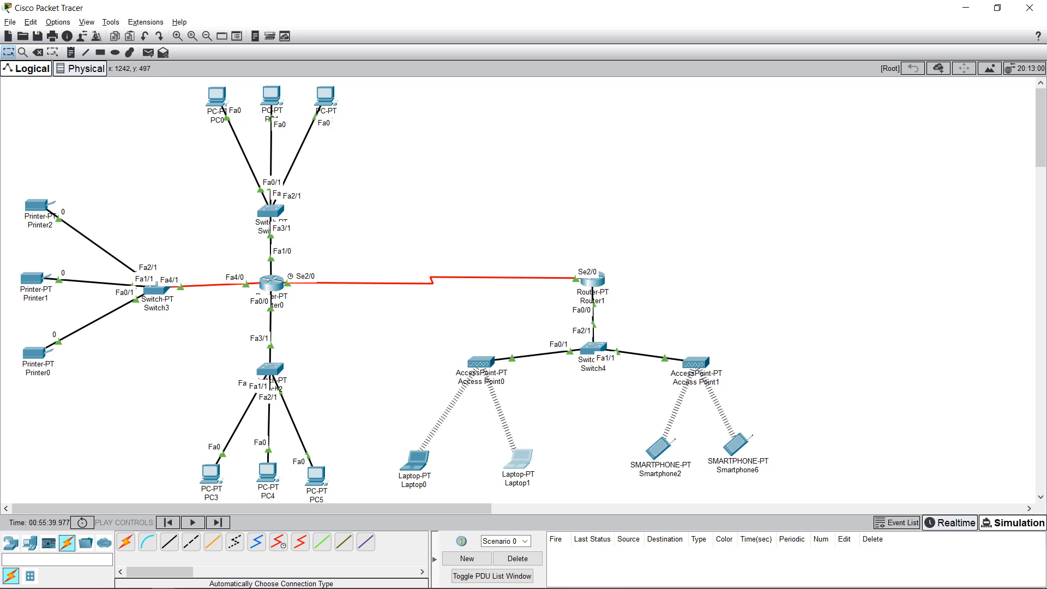
{"action": "left_click_drag", "start_coordinate": [696, 362], "coordinate": [710, 358]}
{"action": "left_click", "coordinate": [710, 359]}
{"action": "left_click", "coordinate": [684, 122]}
{"action": "left_click", "coordinate": [710, 359]}
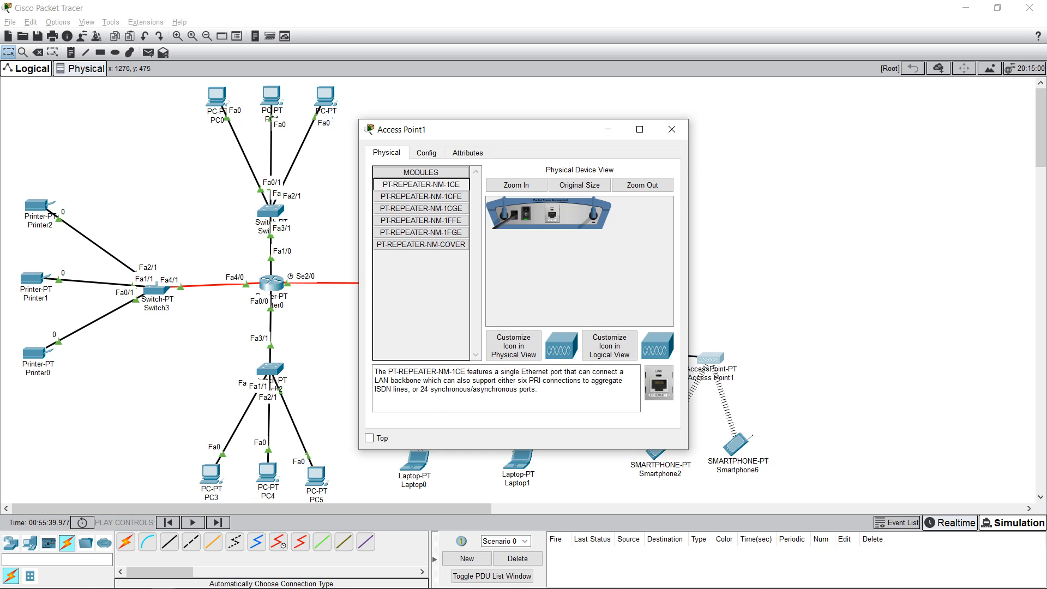
Step: Review Access Point1's global, Port 0 and Port 1 (SSID Default, unsecured) settings and Physical view, then close it
{"action": "left_click", "coordinate": [426, 153]}
{"action": "left_click", "coordinate": [399, 208]}
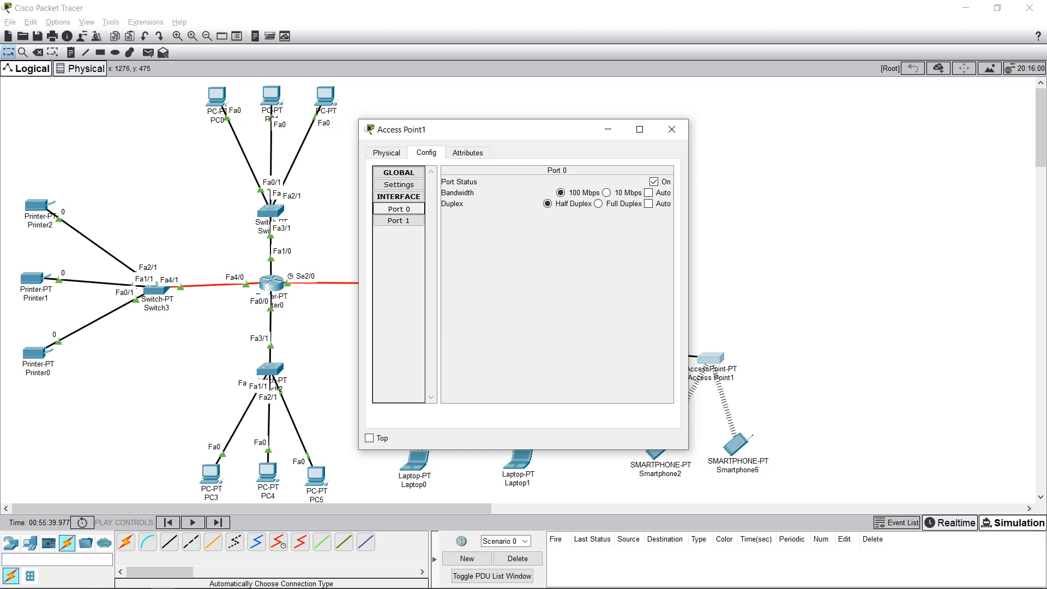
{"action": "left_click", "coordinate": [399, 185]}
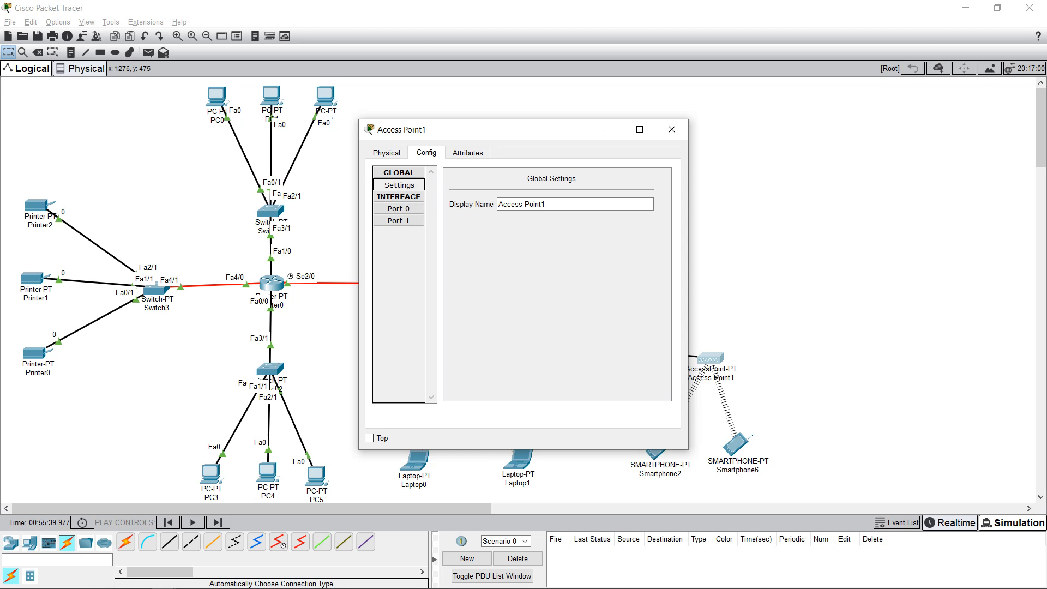
{"action": "left_click", "coordinate": [386, 153]}
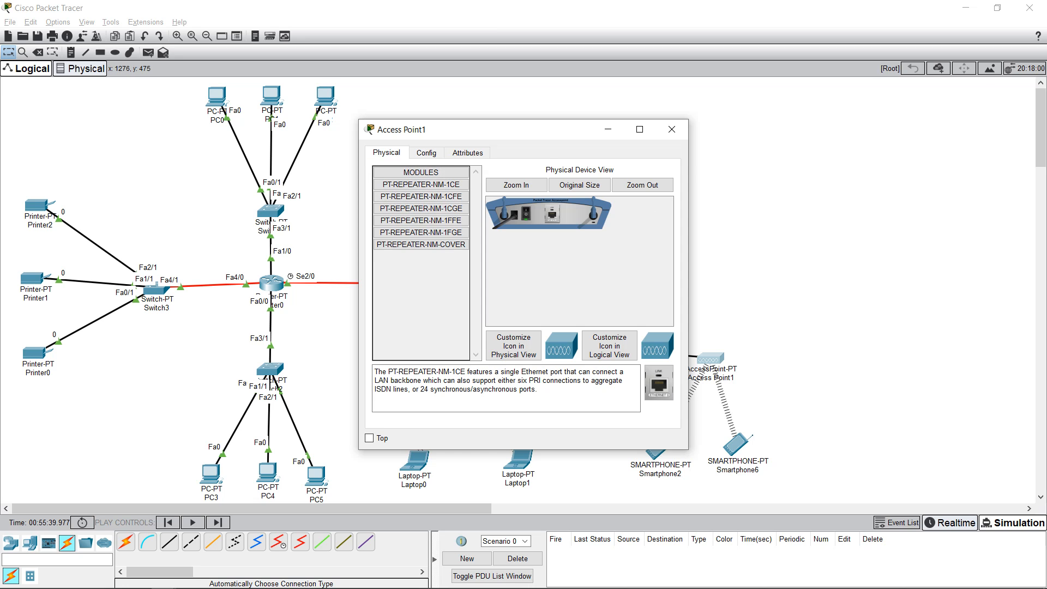
{"action": "left_click", "coordinate": [426, 152]}
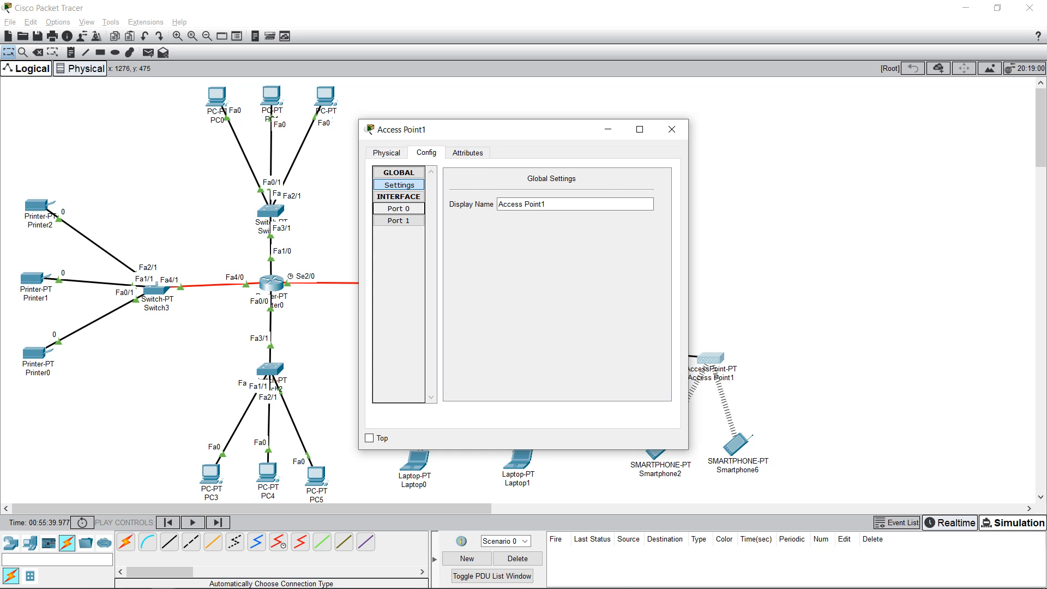
{"action": "left_click", "coordinate": [399, 209]}
{"action": "left_click", "coordinate": [399, 221]}
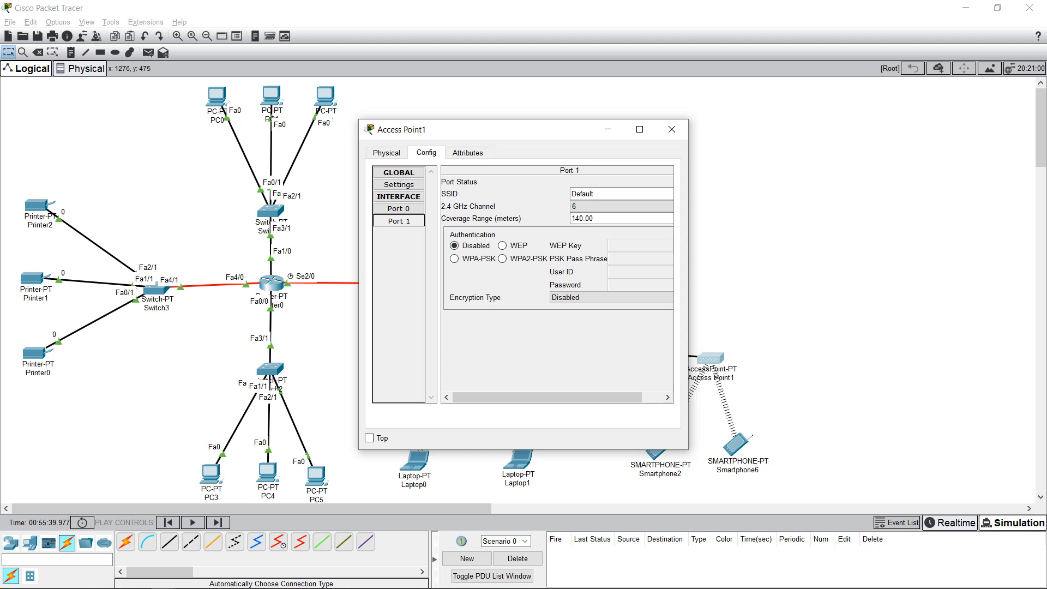
{"action": "left_click", "coordinate": [398, 208]}
{"action": "left_click", "coordinate": [399, 184]}
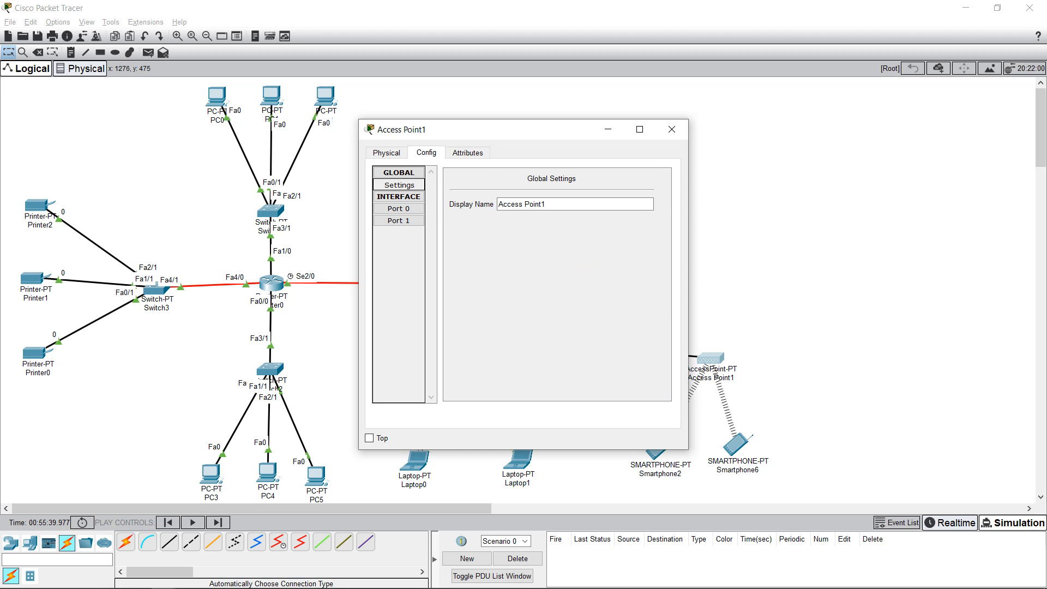
{"action": "left_click", "coordinate": [386, 152]}
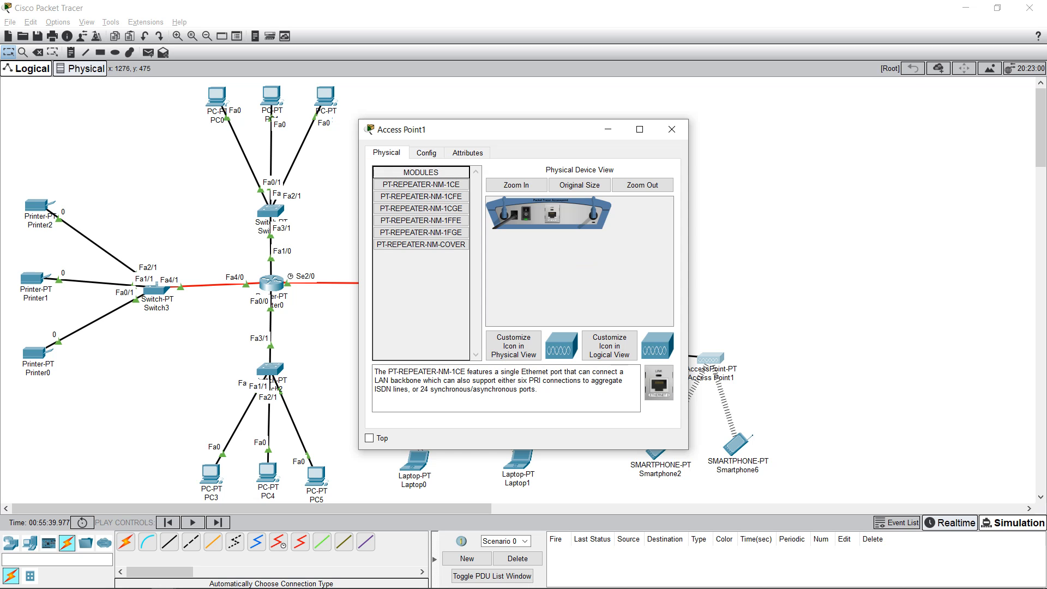
{"action": "left_click", "coordinate": [672, 129]}
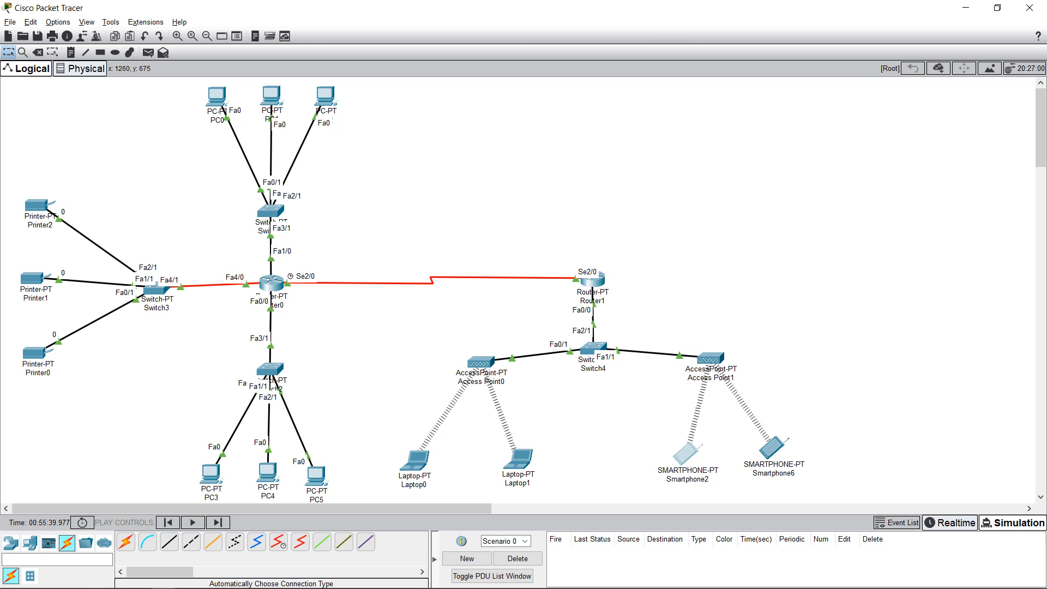
{"action": "left_click", "coordinate": [686, 453]}
{"action": "left_click", "coordinate": [405, 195]}
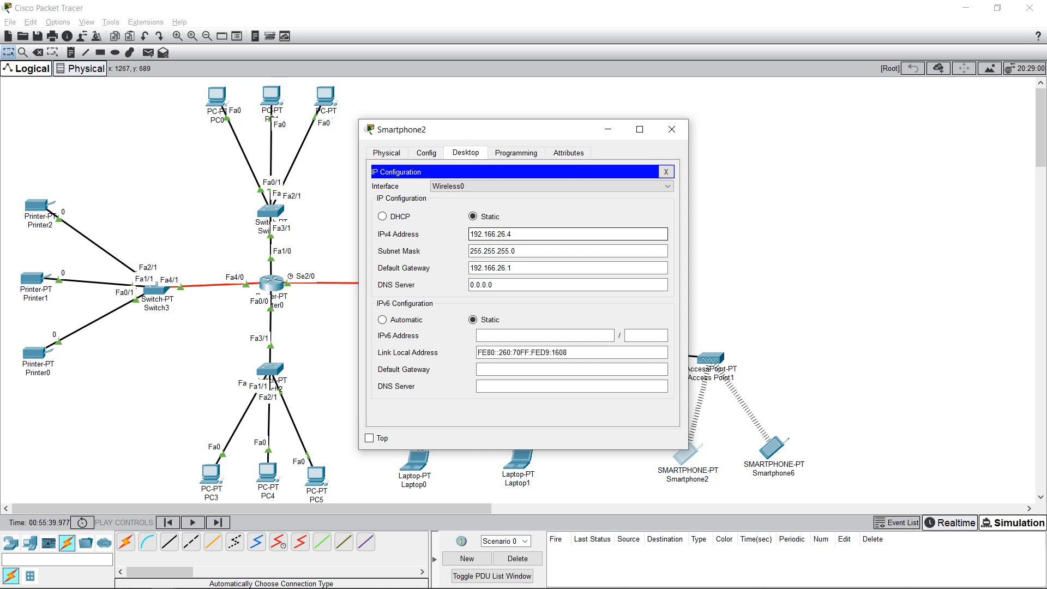
{"action": "left_click", "coordinate": [567, 250]}
{"action": "left_click", "coordinate": [567, 268]}
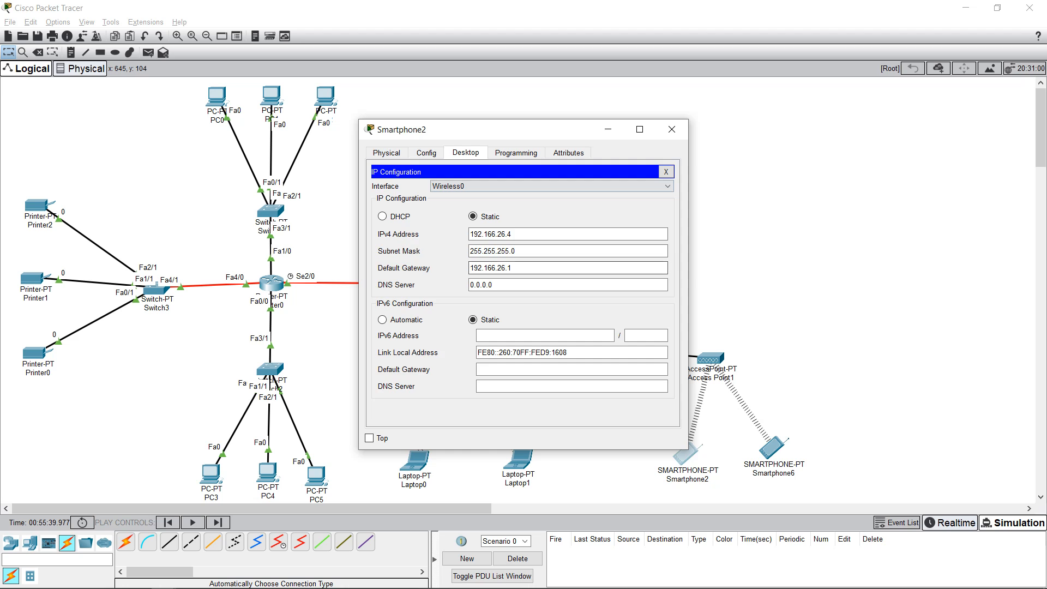
{"action": "left_click", "coordinate": [386, 153]}
{"action": "left_click", "coordinate": [426, 152]}
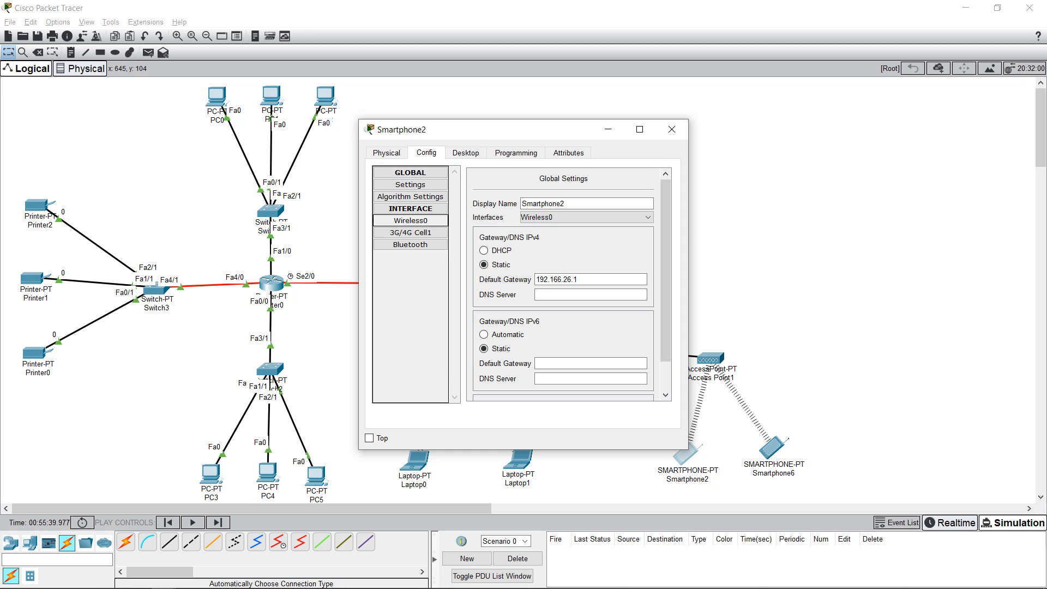
{"action": "left_click", "coordinate": [410, 220]}
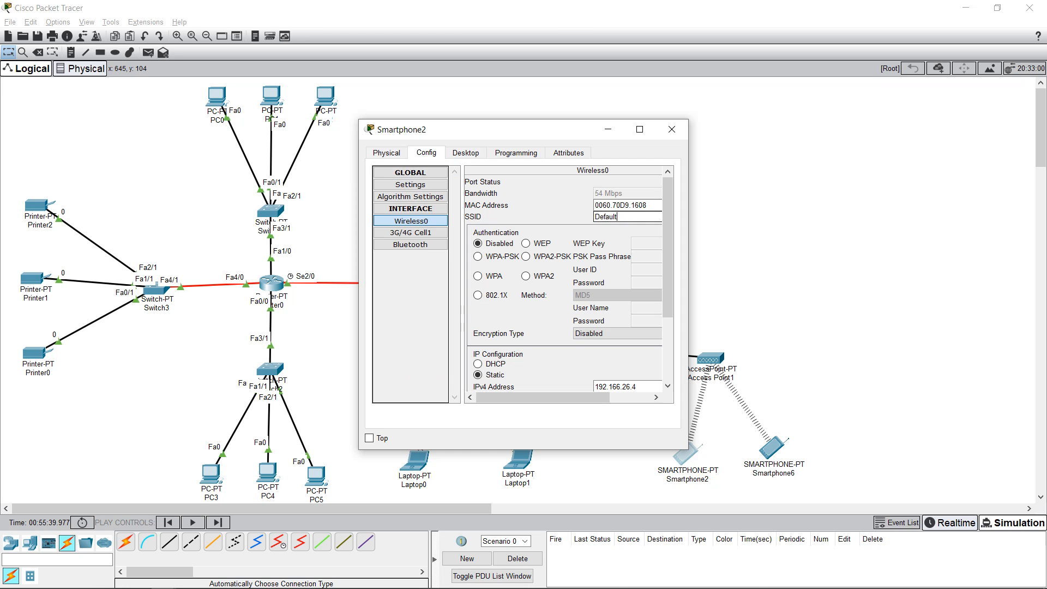
{"action": "key", "text": "Return"}
{"action": "left_click_drag", "start_coordinate": [491, 129], "coordinate": [396, 146]}
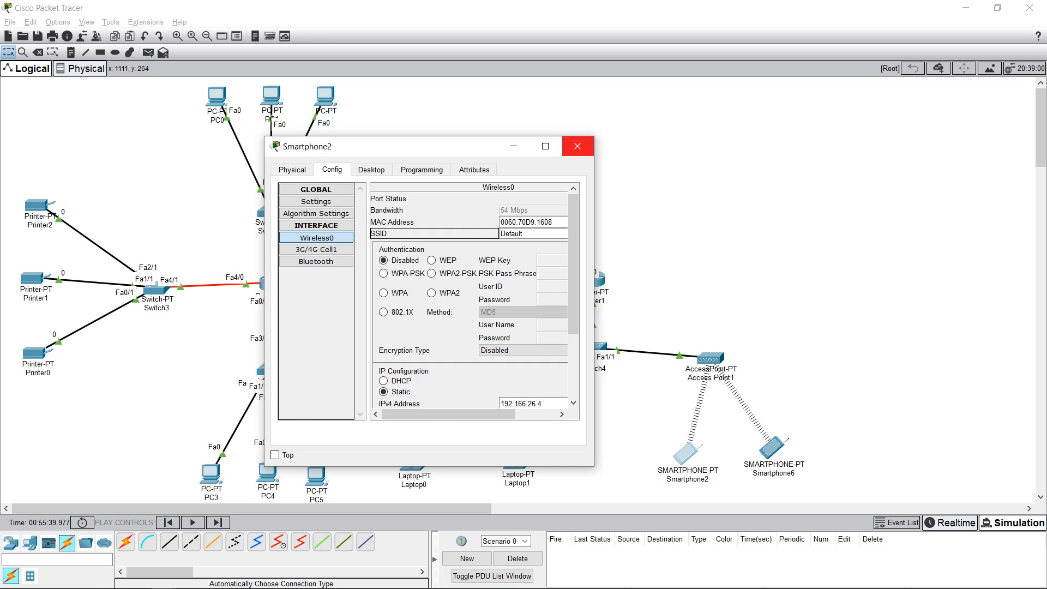
{"action": "left_click", "coordinate": [577, 146]}
{"action": "left_click", "coordinate": [772, 448]}
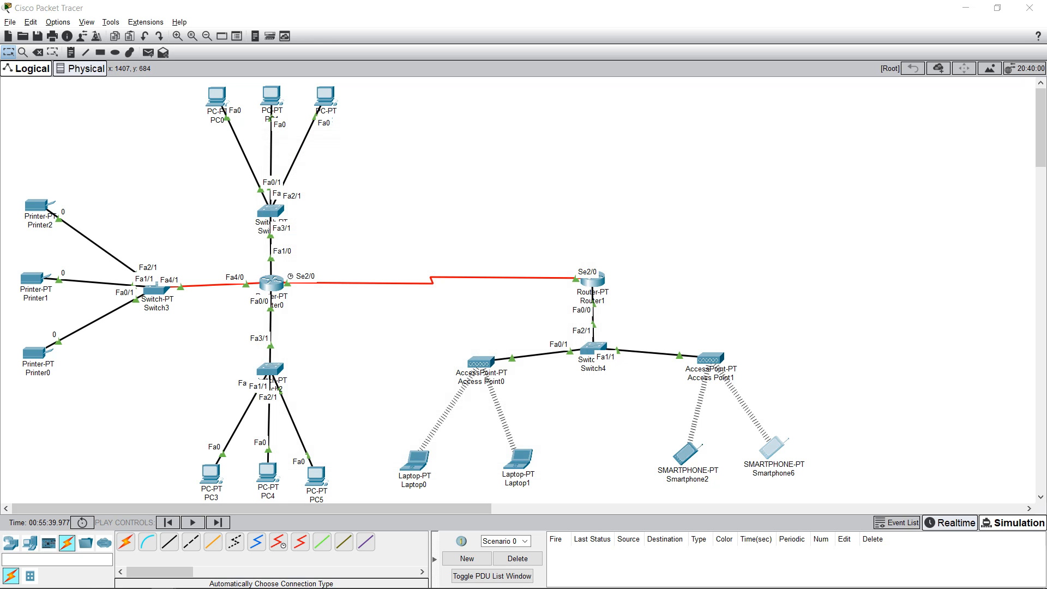
Step: Check Smartphone6's static IP 192.166.26.5, subnet mask and gateway 192.166.26.1, then open Switch4
{"action": "left_click", "coordinate": [404, 195]}
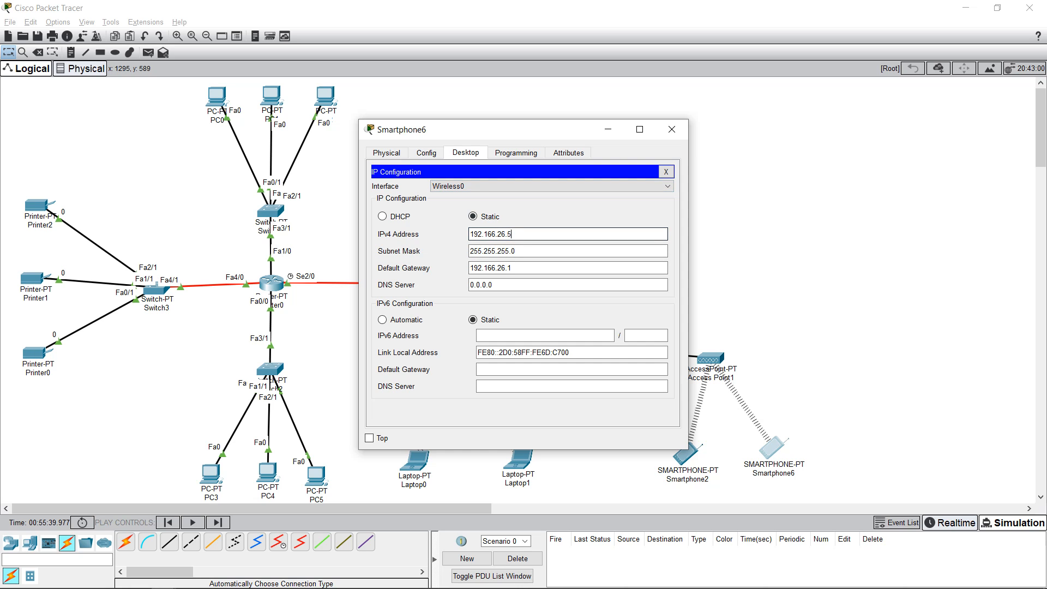
{"action": "left_click", "coordinate": [515, 251]}
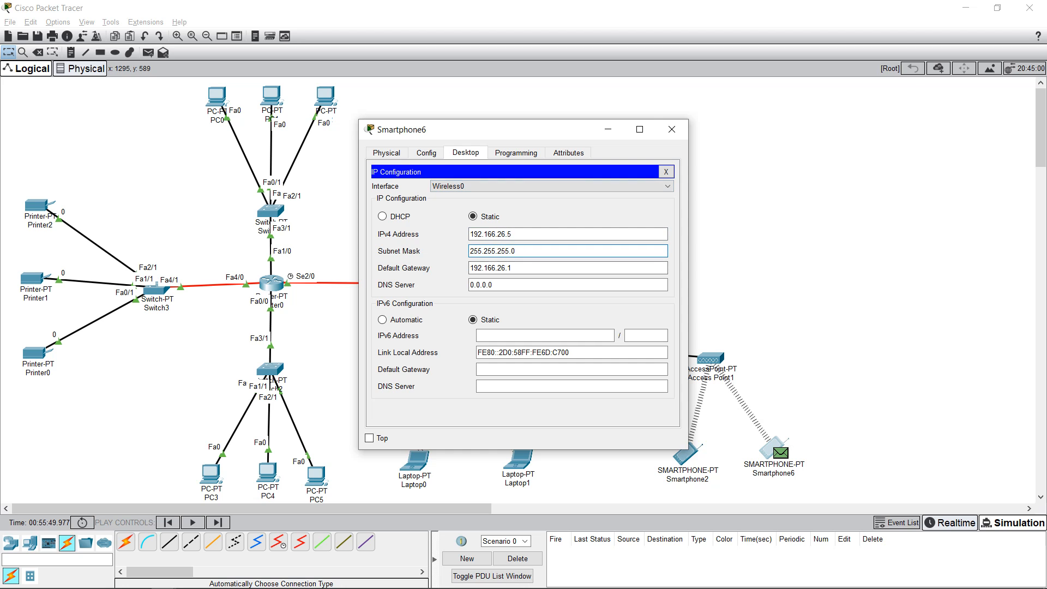
{"action": "left_click", "coordinate": [671, 129]}
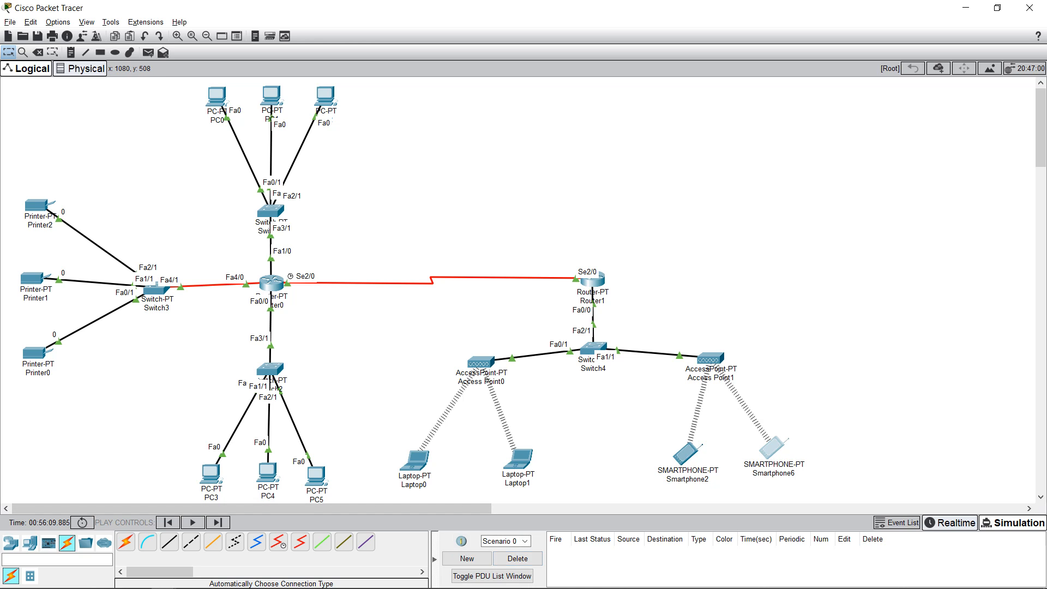
{"action": "left_click", "coordinate": [593, 348]}
Step: Inspect Switch4's FastEthernet0/1 and Algorithm Settings pages and its Physical view, then close the window
{"action": "left_click", "coordinate": [655, 192]}
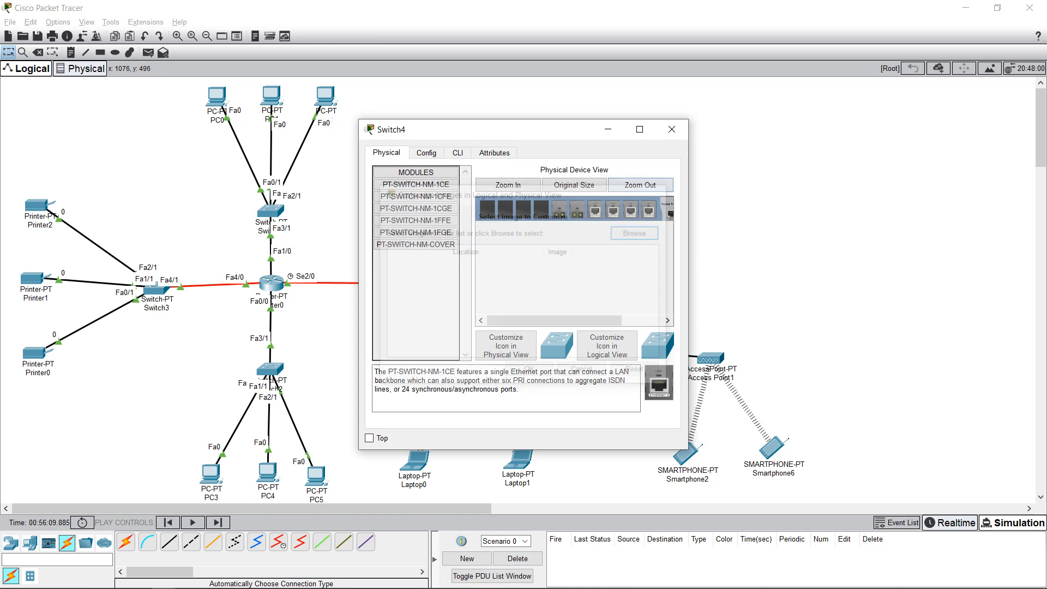
{"action": "left_click", "coordinate": [427, 153]}
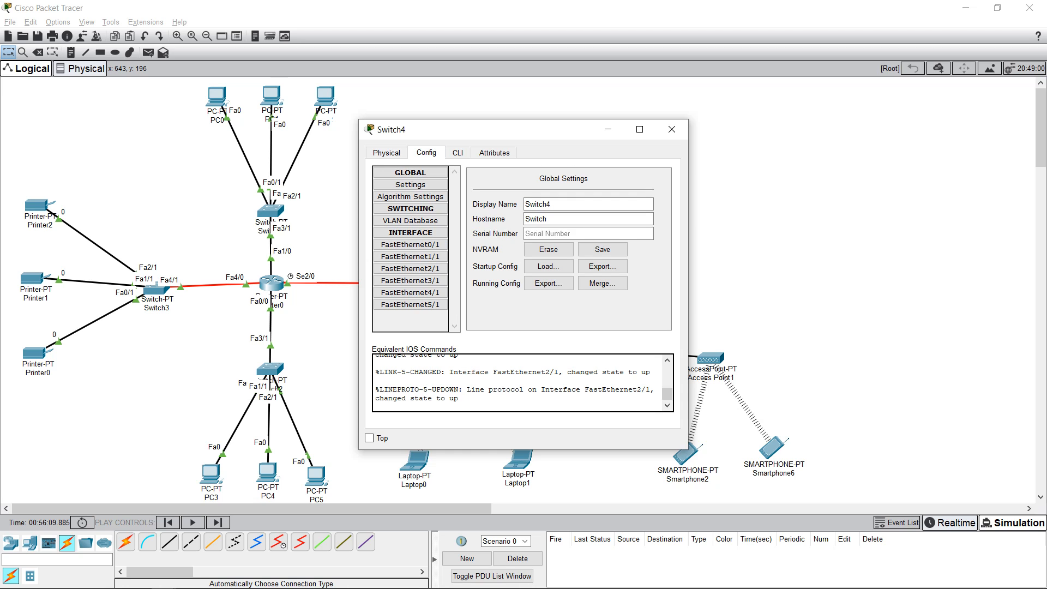
{"action": "left_click", "coordinate": [410, 244]}
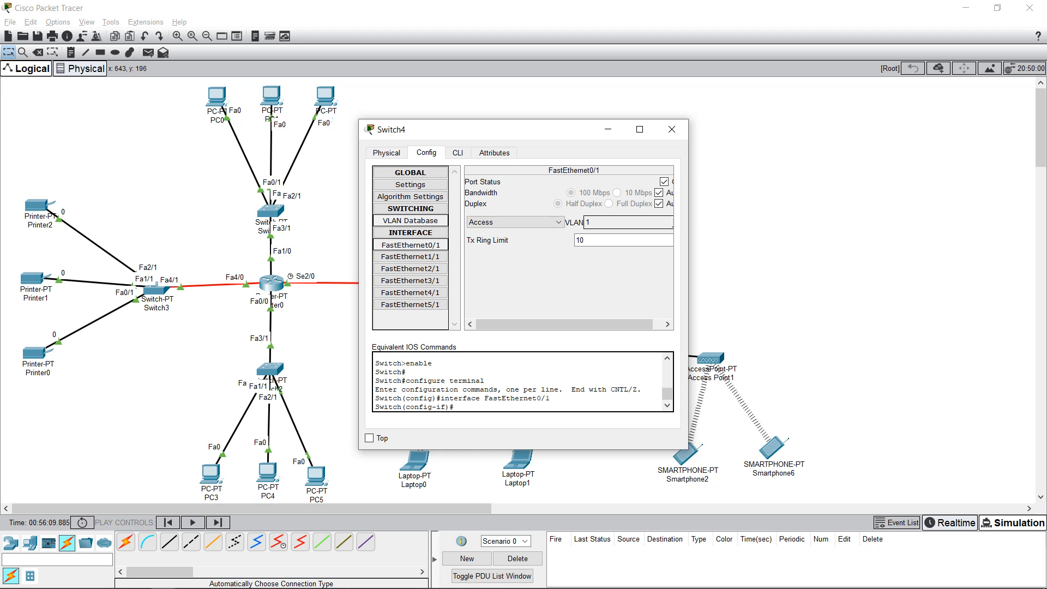
{"action": "left_click", "coordinate": [410, 197]}
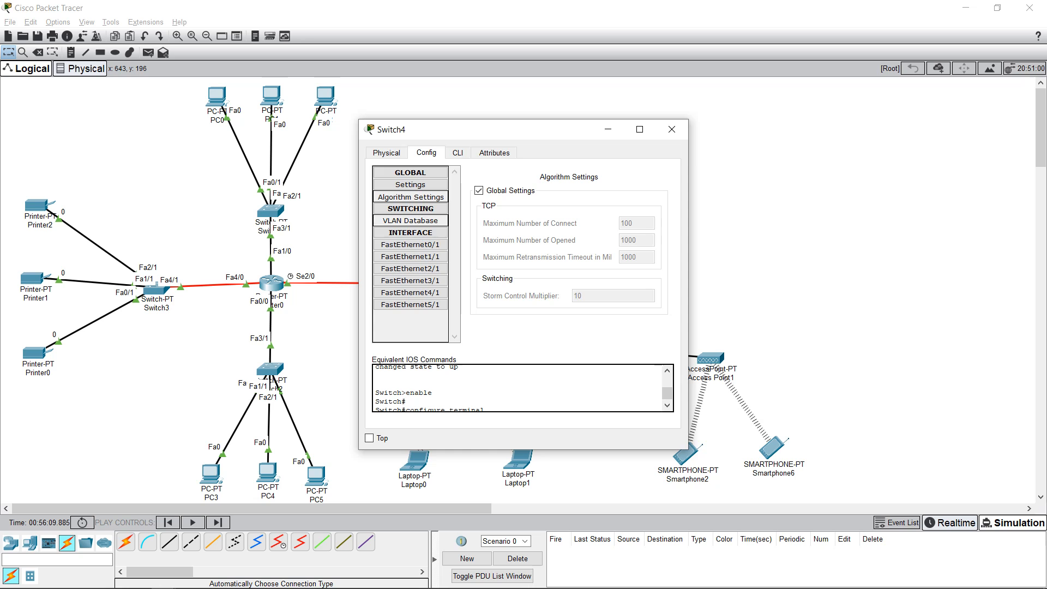
{"action": "left_click", "coordinate": [386, 153]}
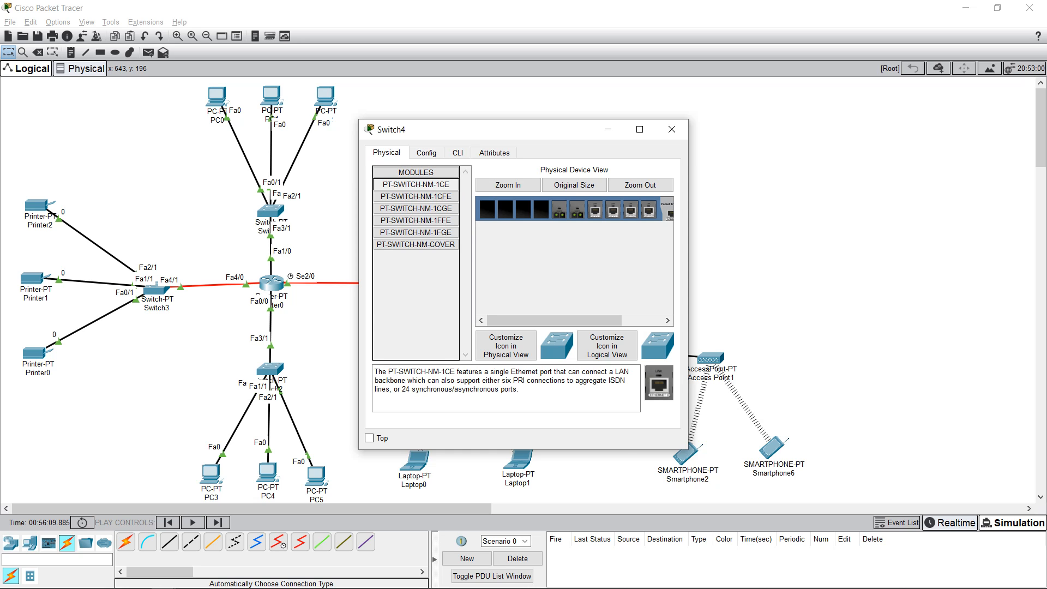
{"action": "left_click", "coordinate": [672, 129]}
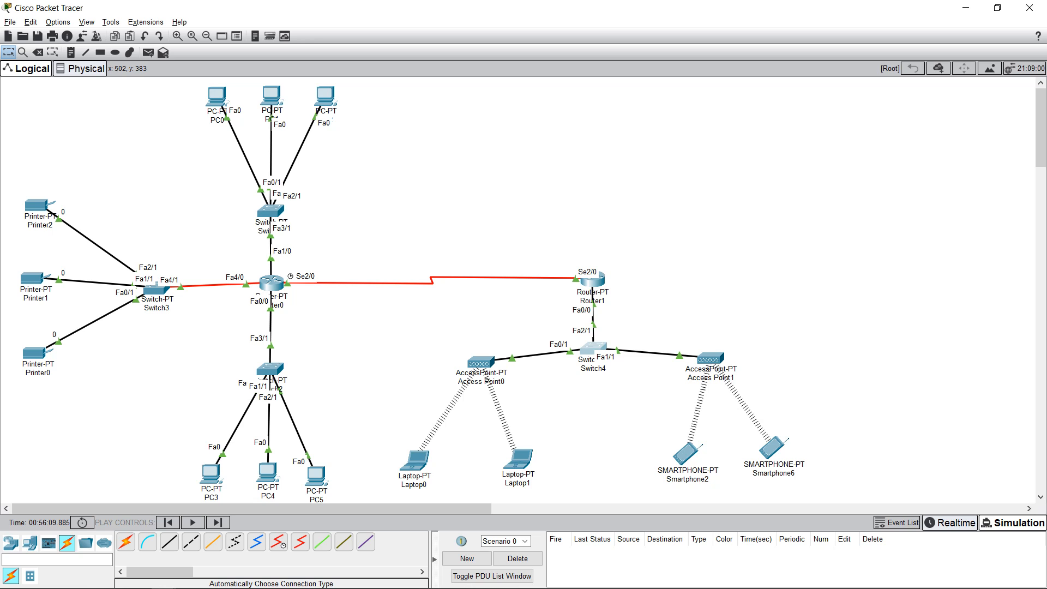
Step: Open Router0 to view static route 192.166.26.0/24 via 11.11.26.2 and FastEthernet0/0 at 192.169.26.1
{"action": "mouse_move", "coordinate": [272, 282]}
{"action": "left_click", "coordinate": [273, 284]}
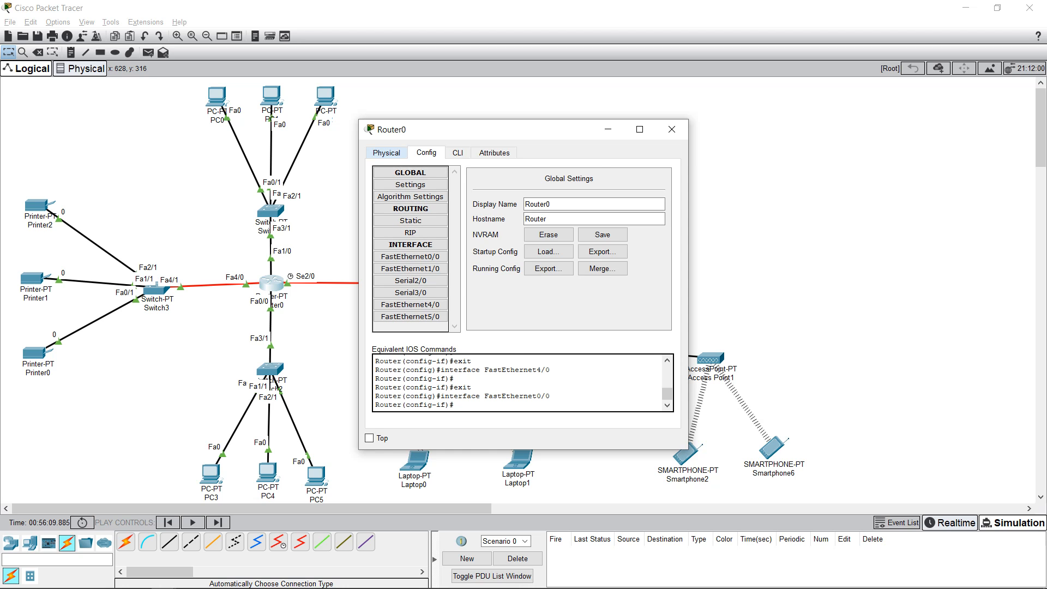
{"action": "left_click", "coordinate": [386, 152]}
{"action": "left_click", "coordinate": [426, 153]}
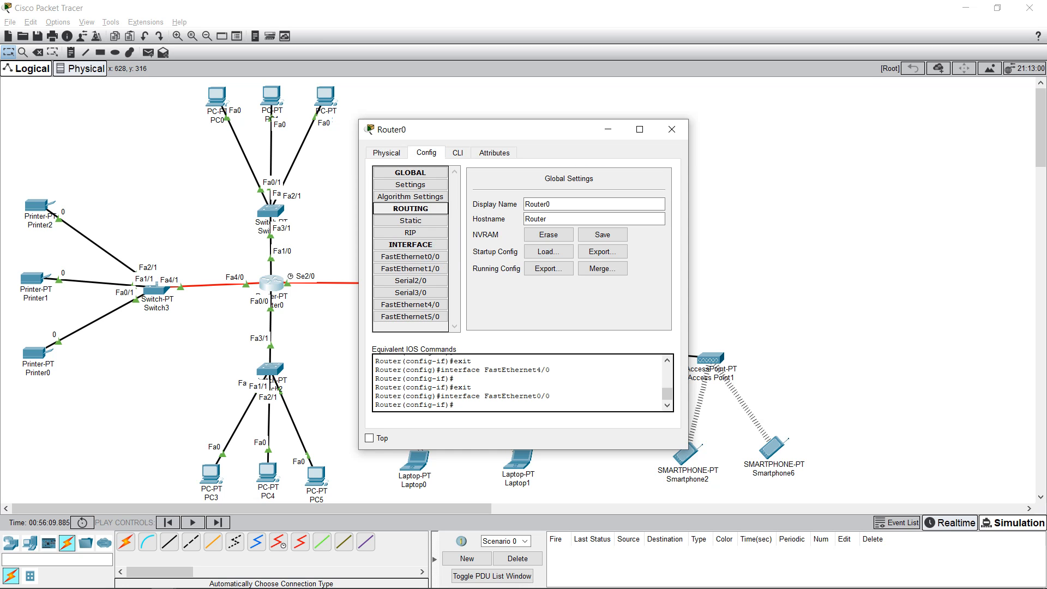
{"action": "left_click", "coordinate": [410, 221]}
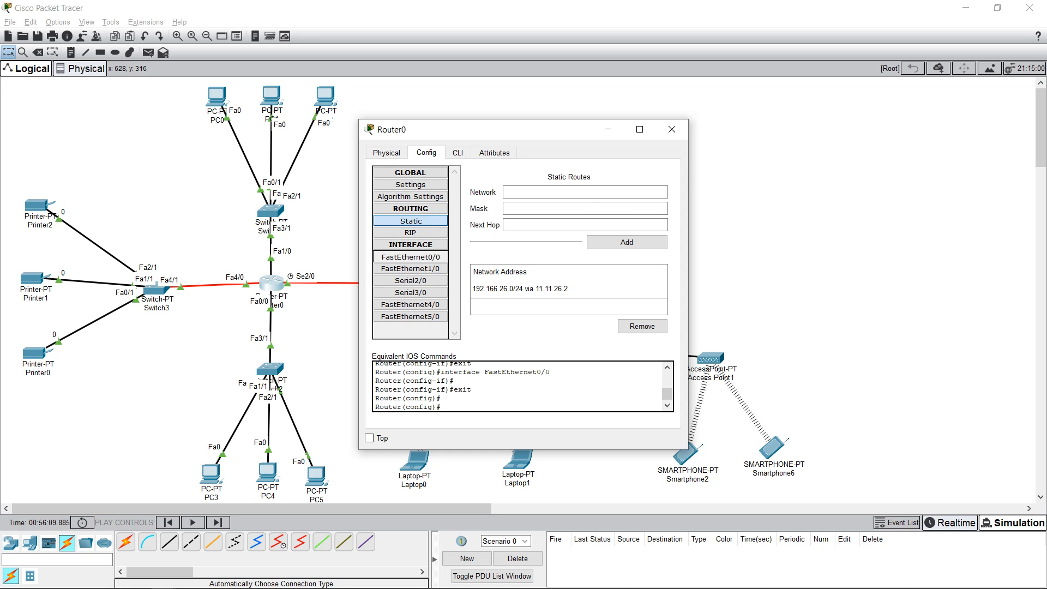
{"action": "left_click", "coordinate": [410, 256]}
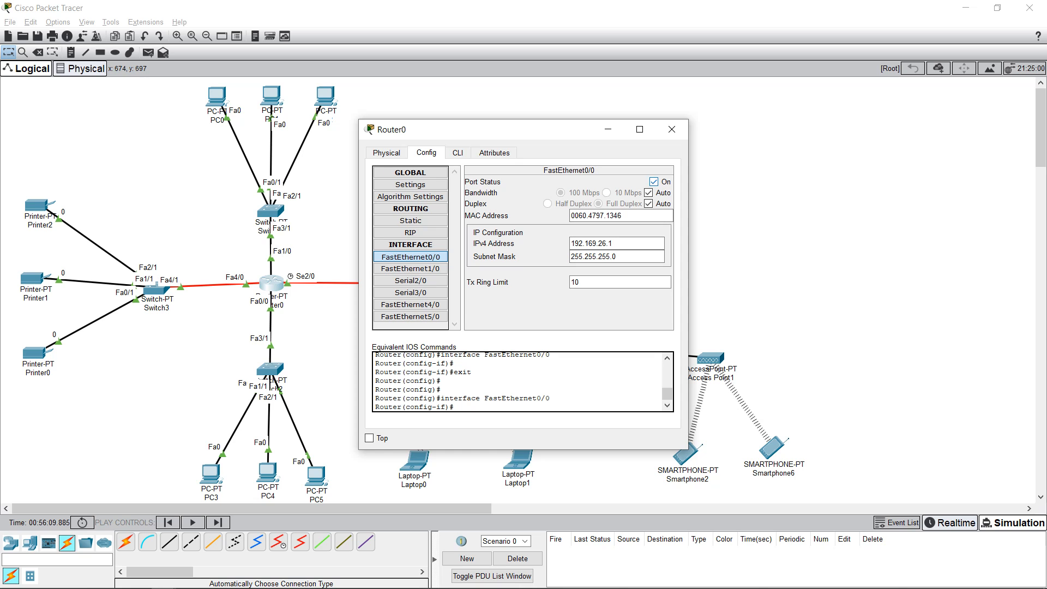
Step: Compare Router0's FastEthernet1/0 192.168.26.1, FastEthernet4/0 192.167.26.1 and Serial2/0 11.11.26.1, then slide the window right
{"action": "left_click", "coordinate": [410, 268]}
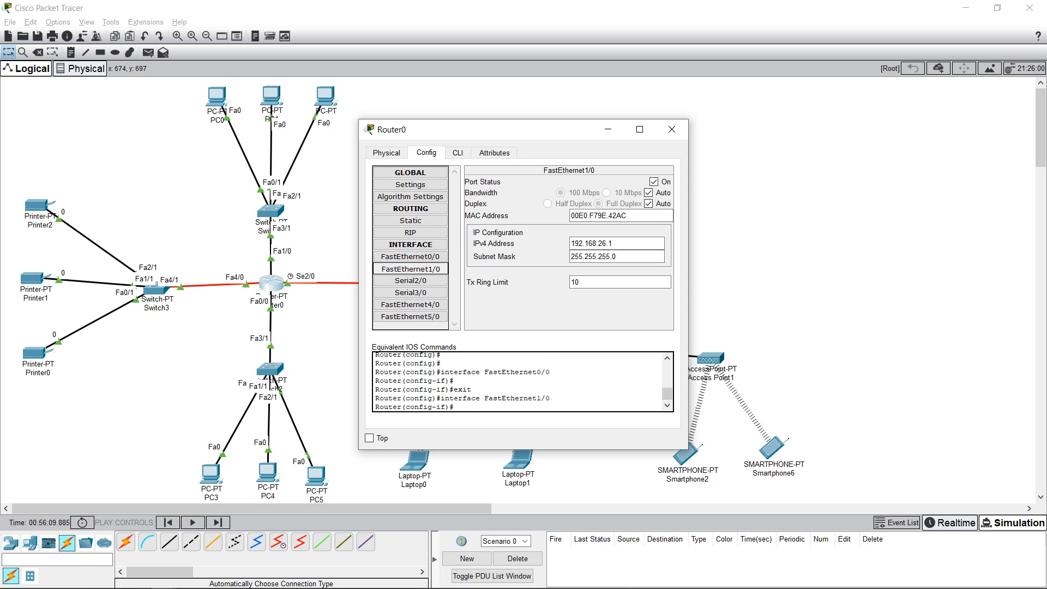
{"action": "left_click", "coordinate": [410, 280]}
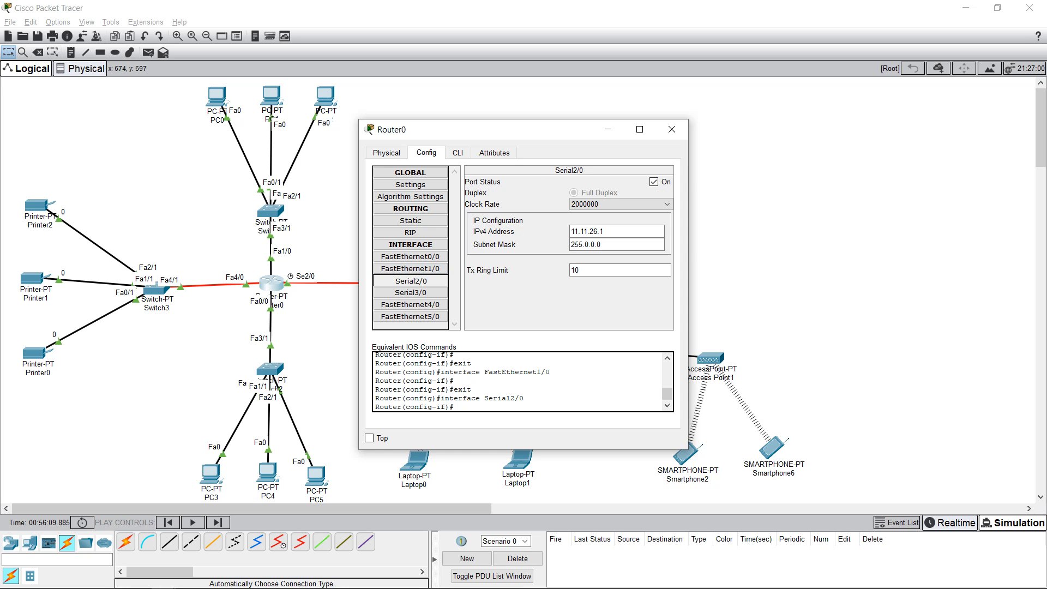
{"action": "left_click", "coordinate": [410, 269]}
{"action": "left_click", "coordinate": [410, 256]}
{"action": "left_click", "coordinate": [411, 281]}
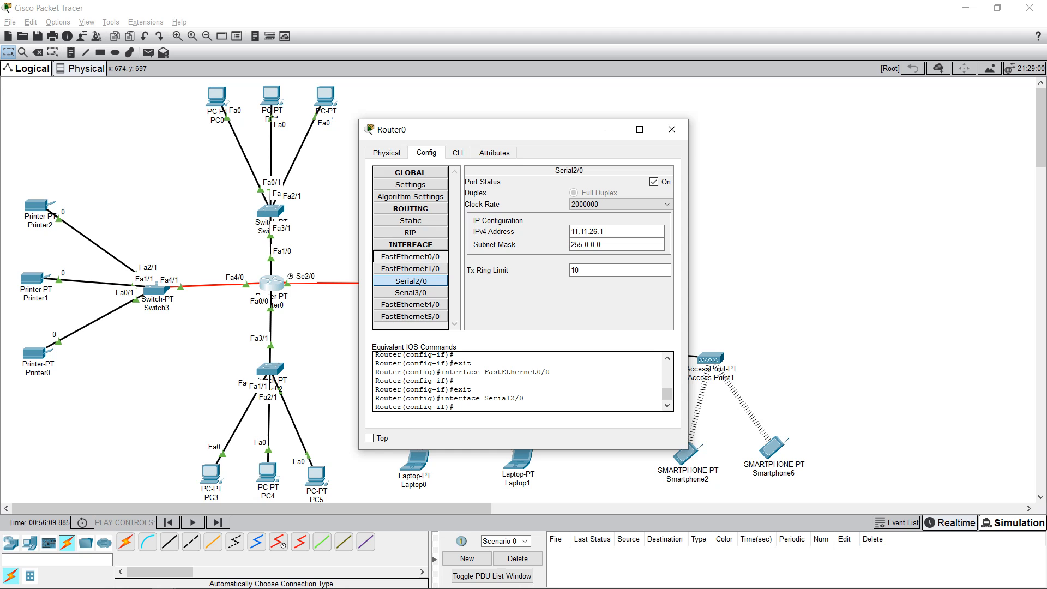
{"action": "left_click", "coordinate": [410, 304]}
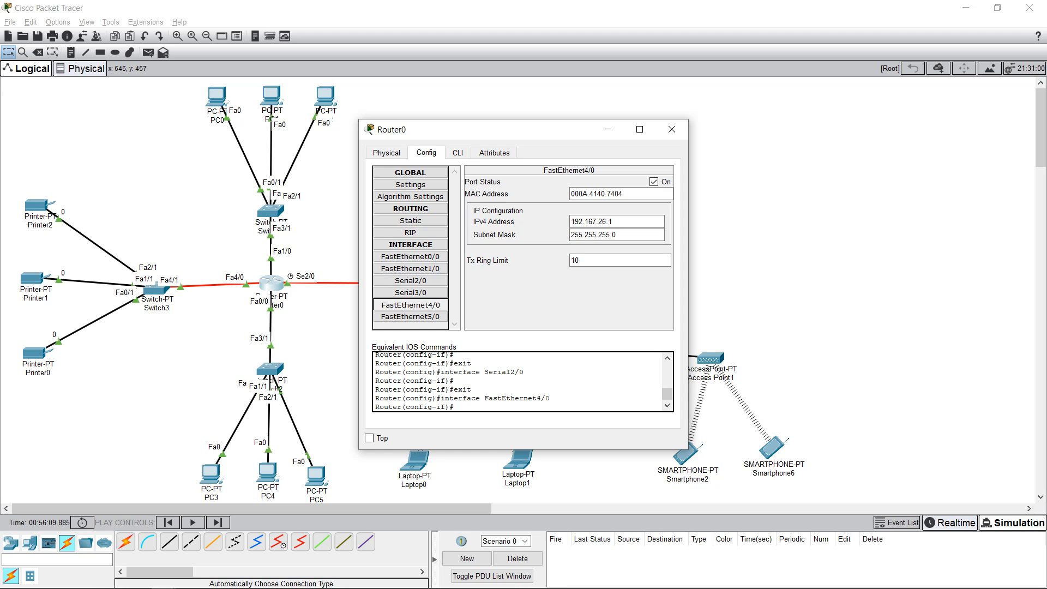
{"action": "left_click", "coordinate": [410, 268]}
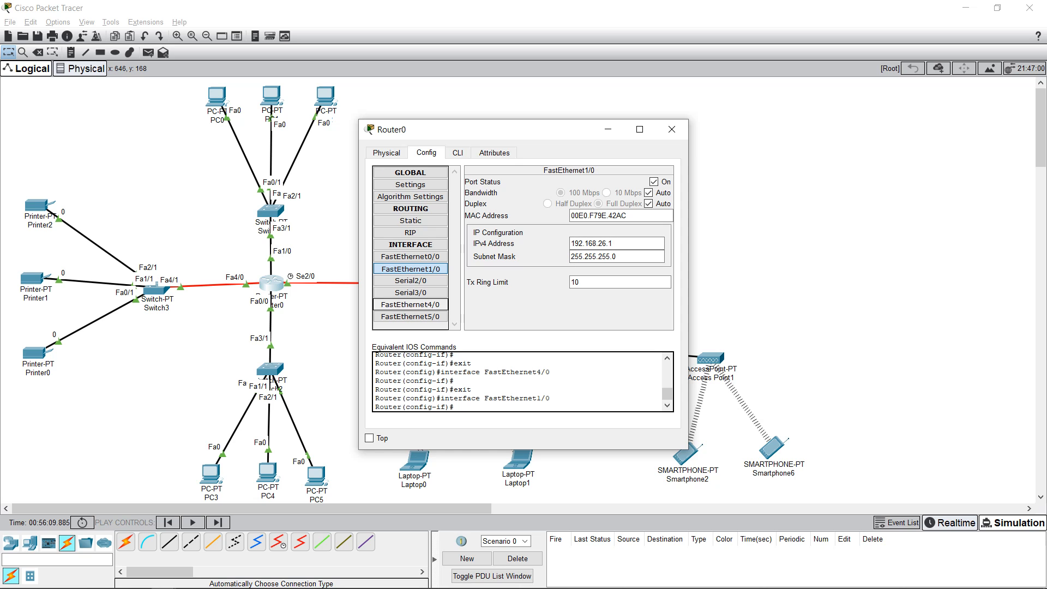
{"action": "left_click", "coordinate": [410, 304]}
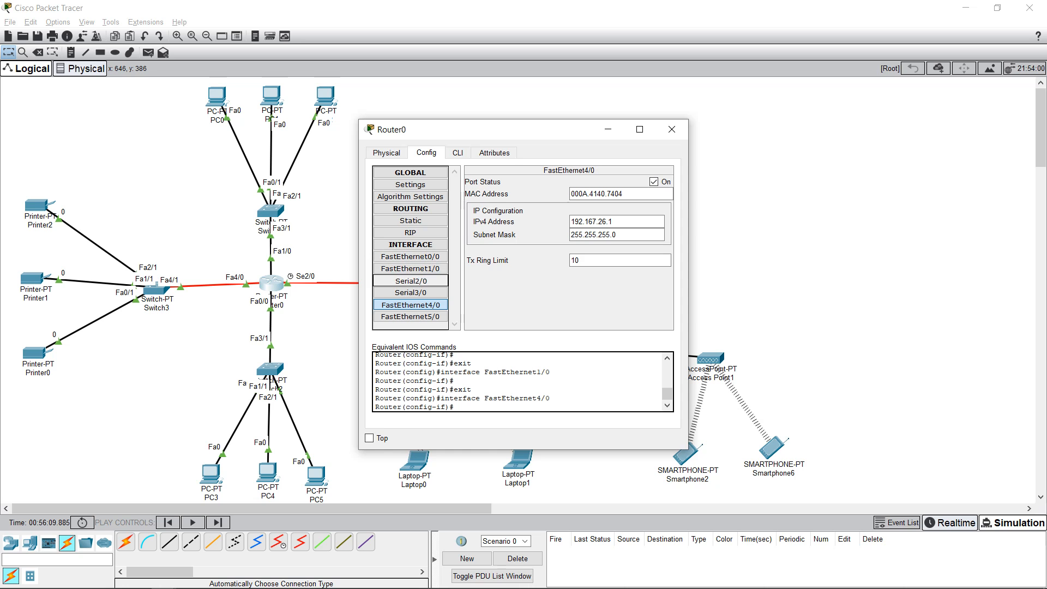
{"action": "left_click", "coordinate": [410, 281]}
{"action": "left_click_drag", "start_coordinate": [491, 130], "coordinate": [762, 113]}
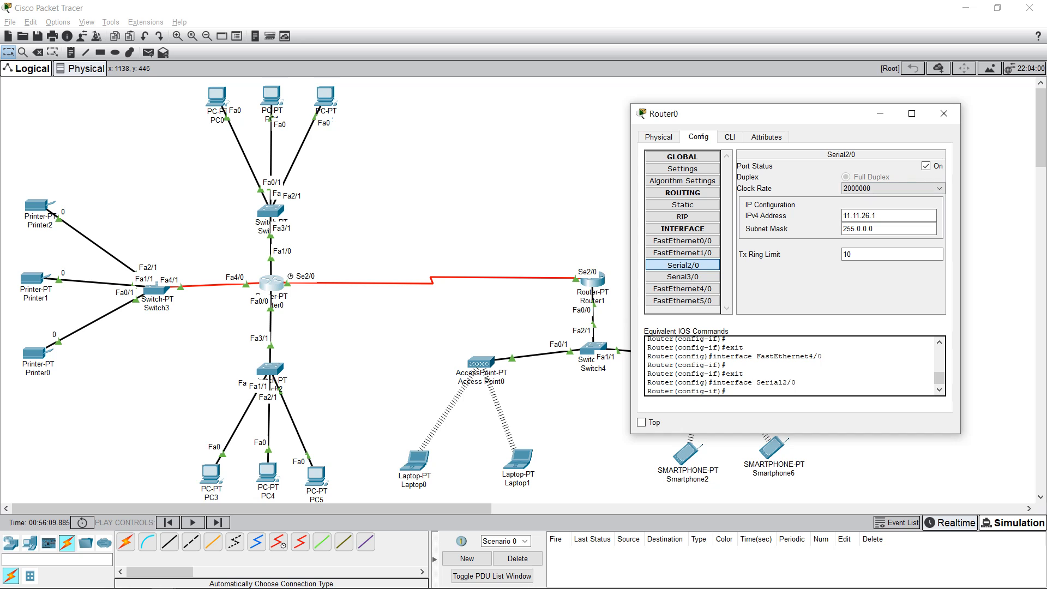
Step: Recentre Router0's window, revisit its Static Routes page and Mask field, then close Router0
{"action": "left_click_drag", "start_coordinate": [736, 113], "coordinate": [525, 117]}
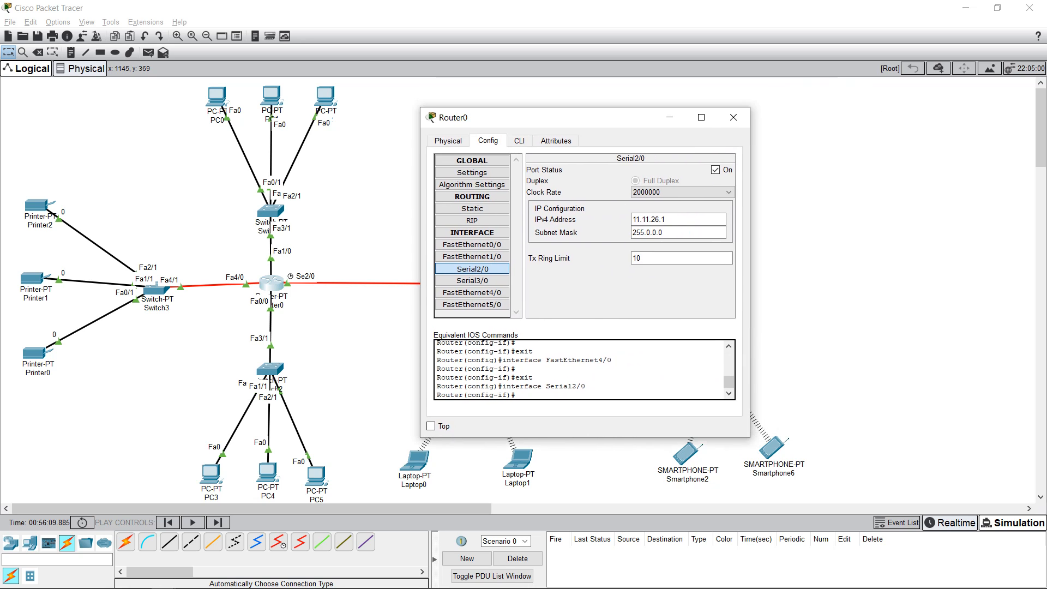
{"action": "left_click", "coordinate": [472, 209]}
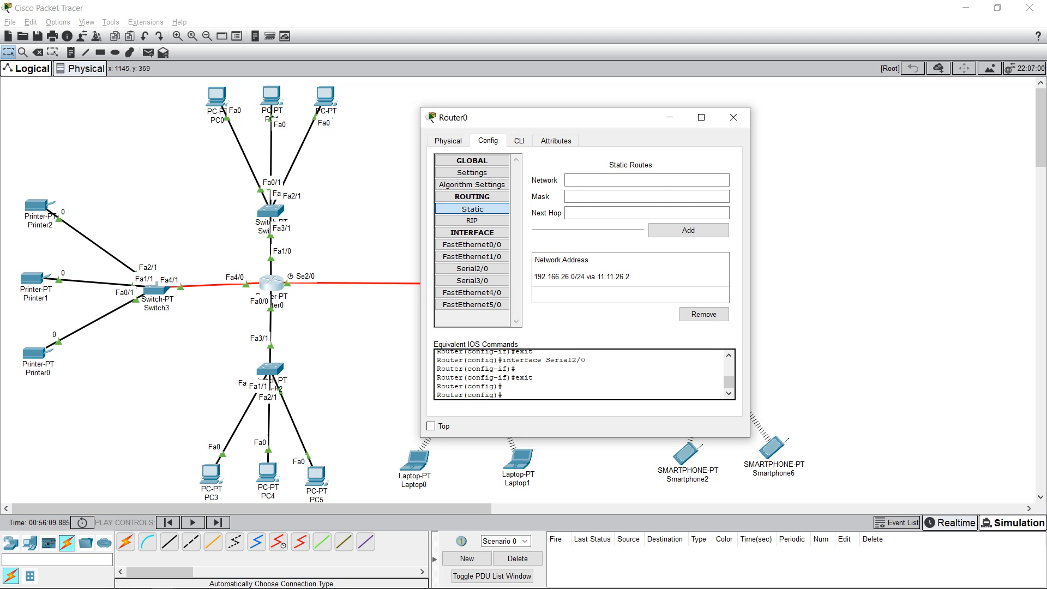
{"action": "left_click", "coordinate": [647, 196]}
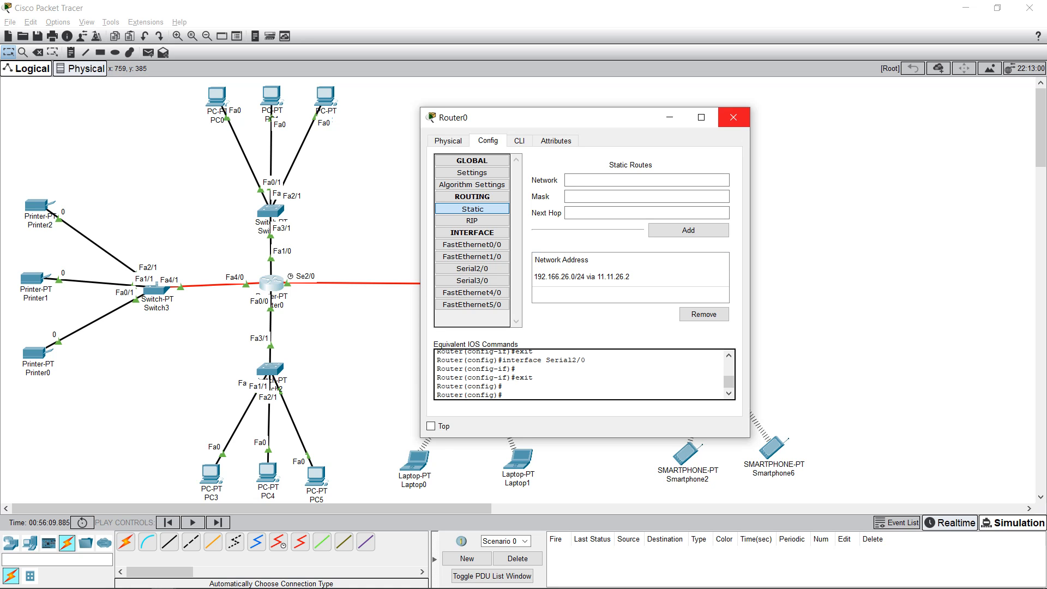
{"action": "left_click", "coordinate": [733, 118]}
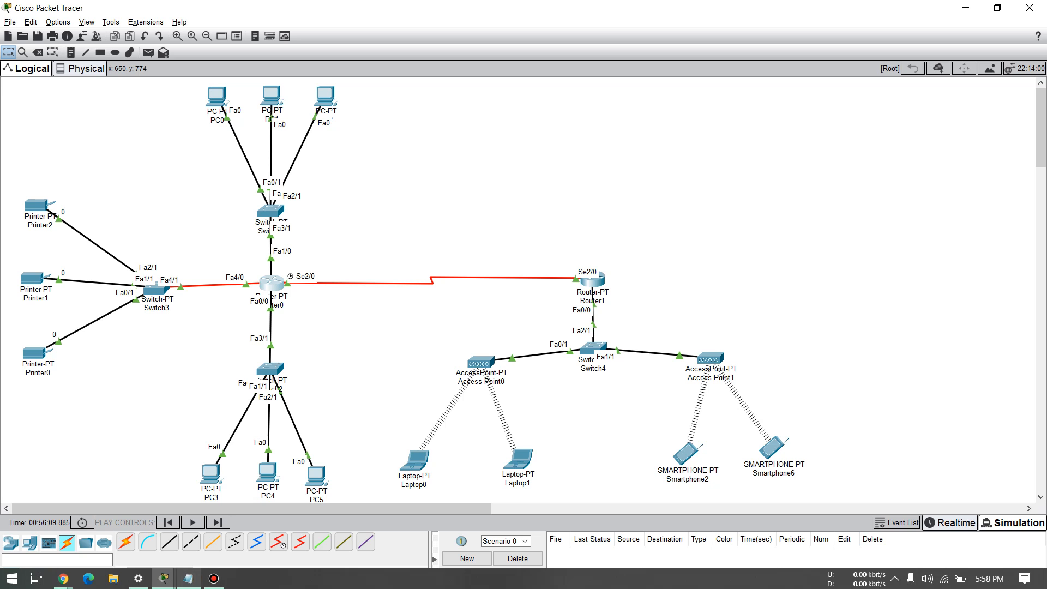
{"action": "left_click", "coordinate": [188, 578]}
{"action": "scroll", "coordinate": [600, 268], "scroll_direction": "down", "scroll_amount": 4}
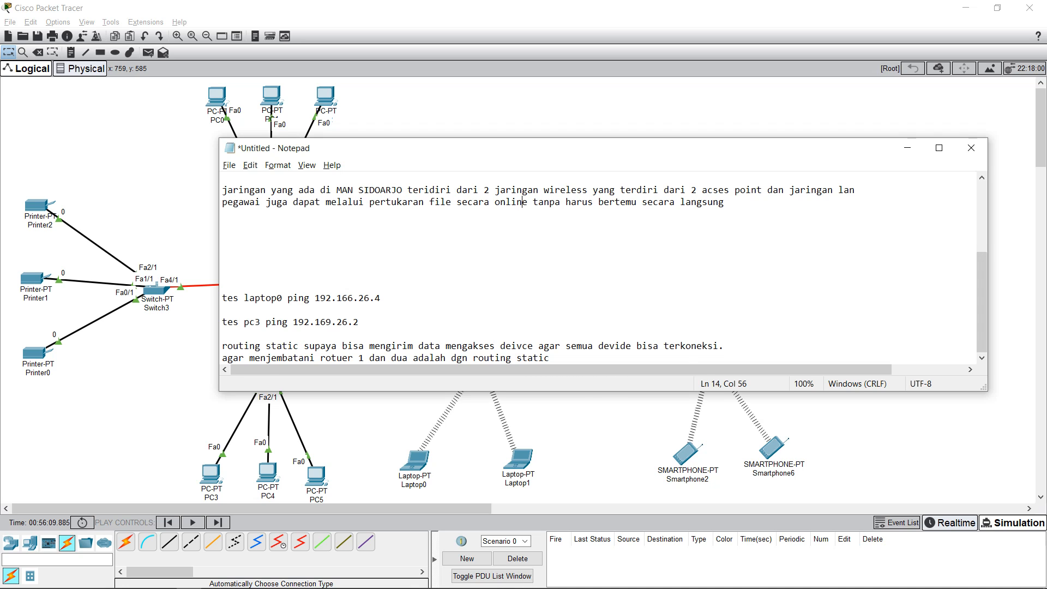
{"action": "key", "text": "alt+Tab"}
{"action": "key", "text": "alt+Tab"}
{"action": "left_click_drag", "start_coordinate": [523, 148], "coordinate": [637, 110]}
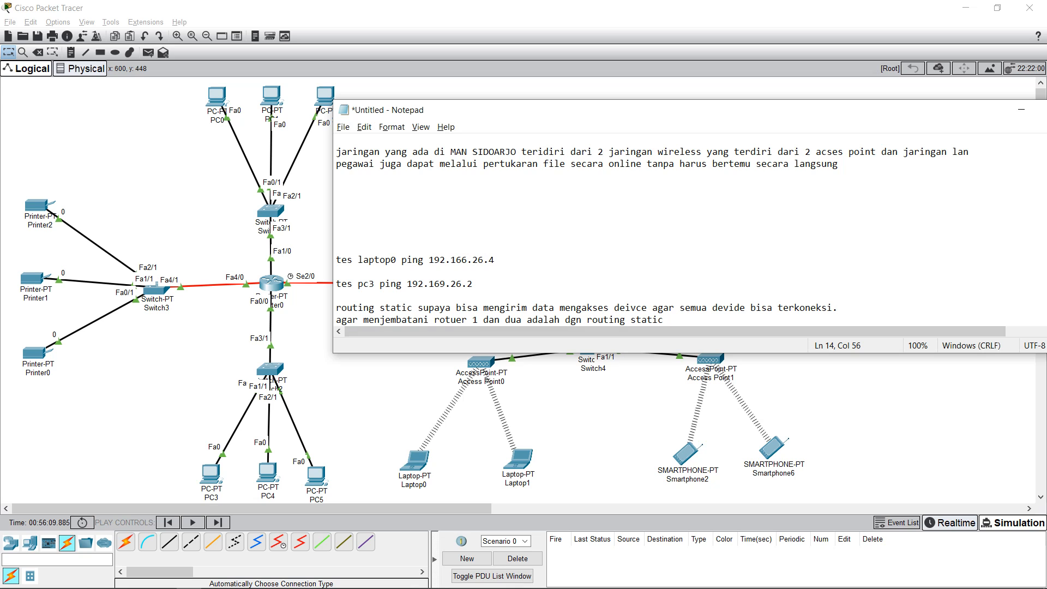
{"action": "left_click_drag", "start_coordinate": [600, 109], "coordinate": [442, 122]}
{"action": "left_click", "coordinate": [936, 130]}
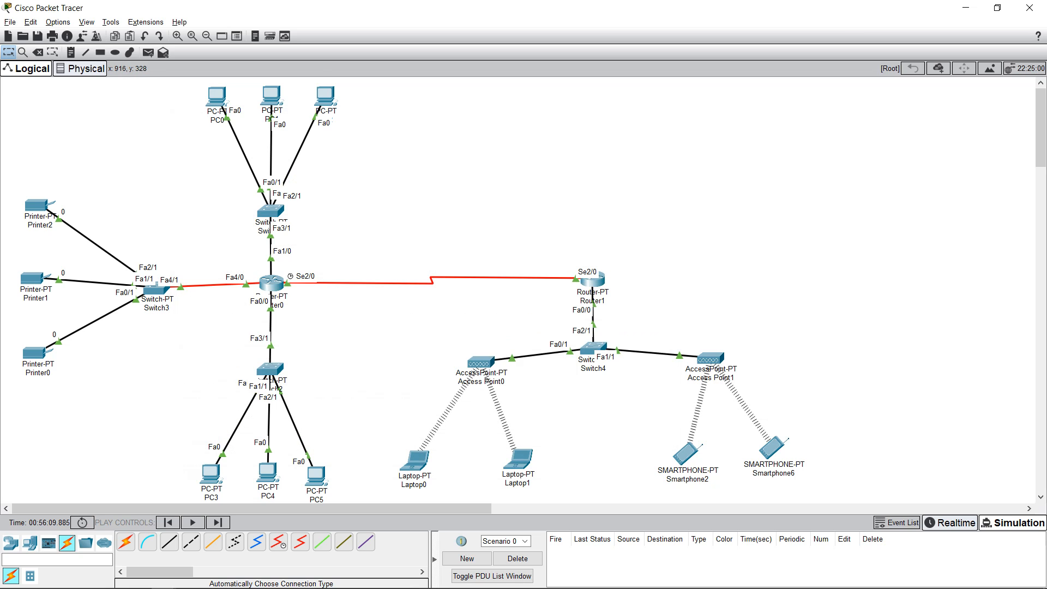
Step: Open Router1, drag its window right to uncover Router1 and Switch4, and view FastEthernet0/0
{"action": "left_click", "coordinate": [593, 279]}
{"action": "left_click_drag", "start_coordinate": [444, 133], "coordinate": [664, 133]}
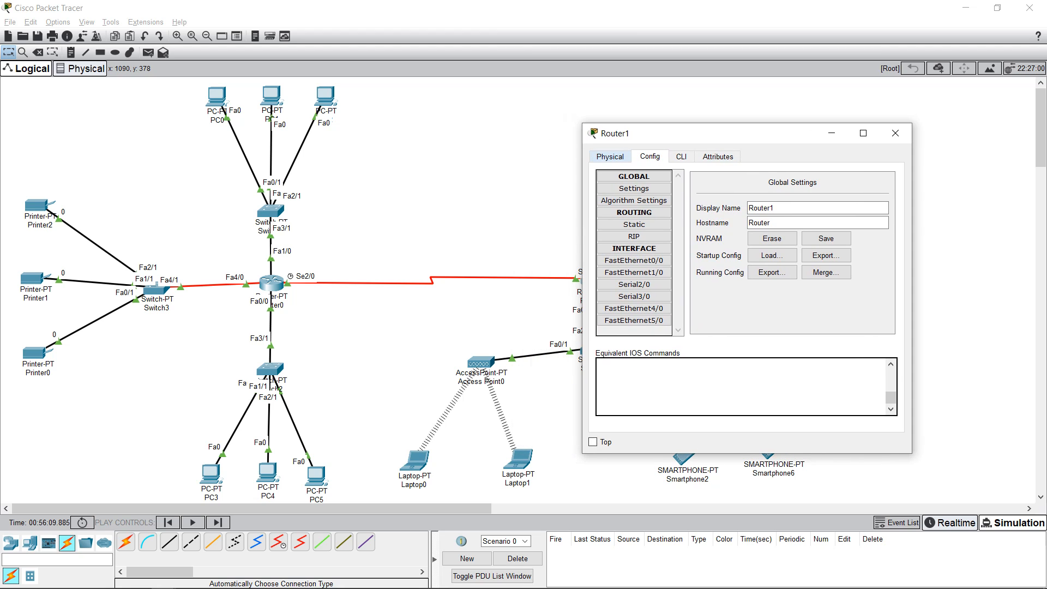
{"action": "left_click_drag", "start_coordinate": [708, 133], "coordinate": [829, 108]}
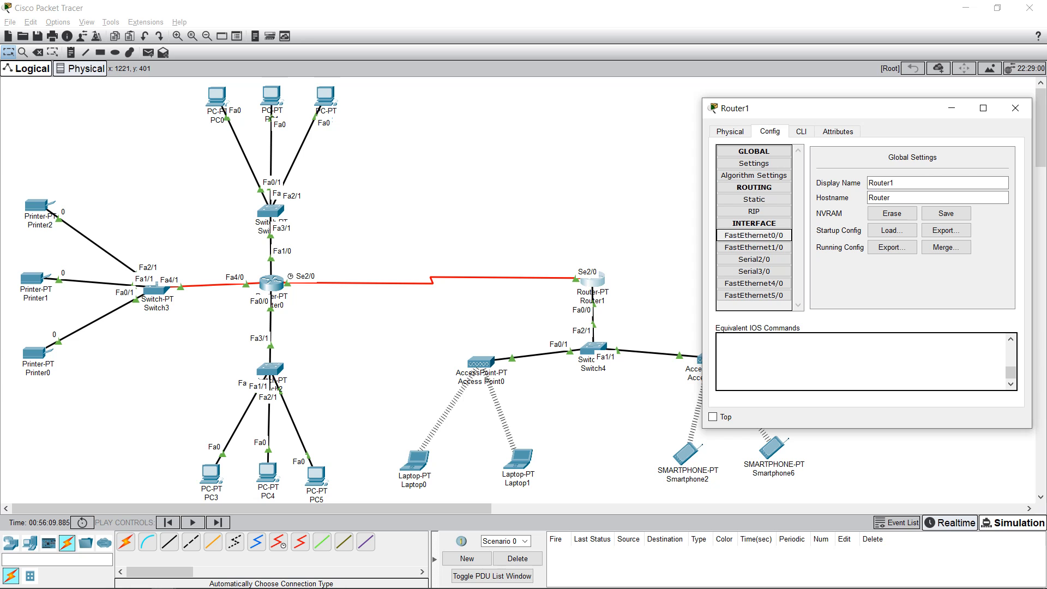
{"action": "left_click", "coordinate": [753, 235]}
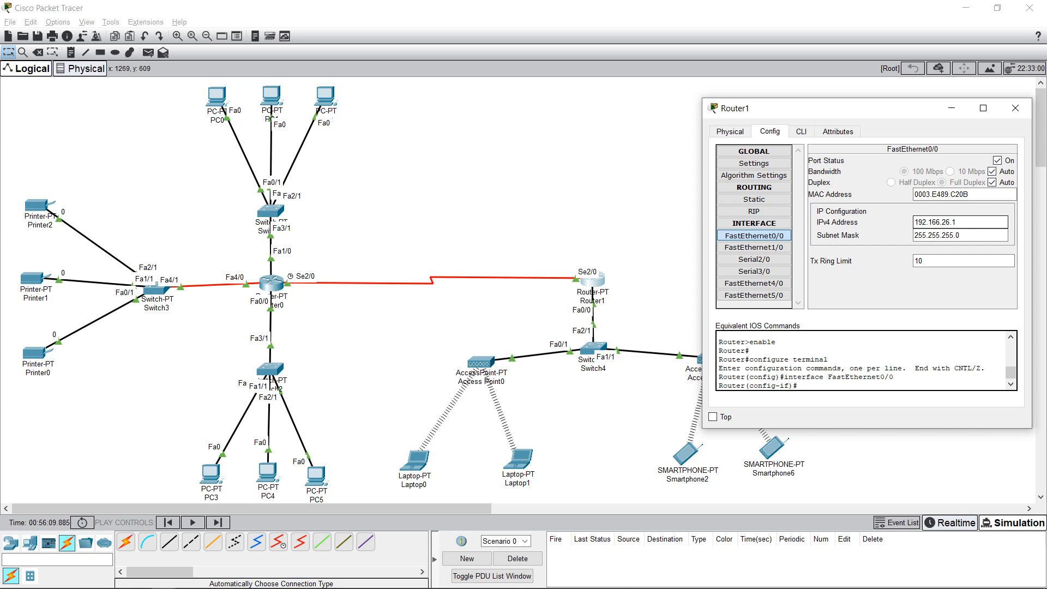
{"action": "left_click", "coordinate": [213, 579]}
{"action": "left_click", "coordinate": [214, 578]}
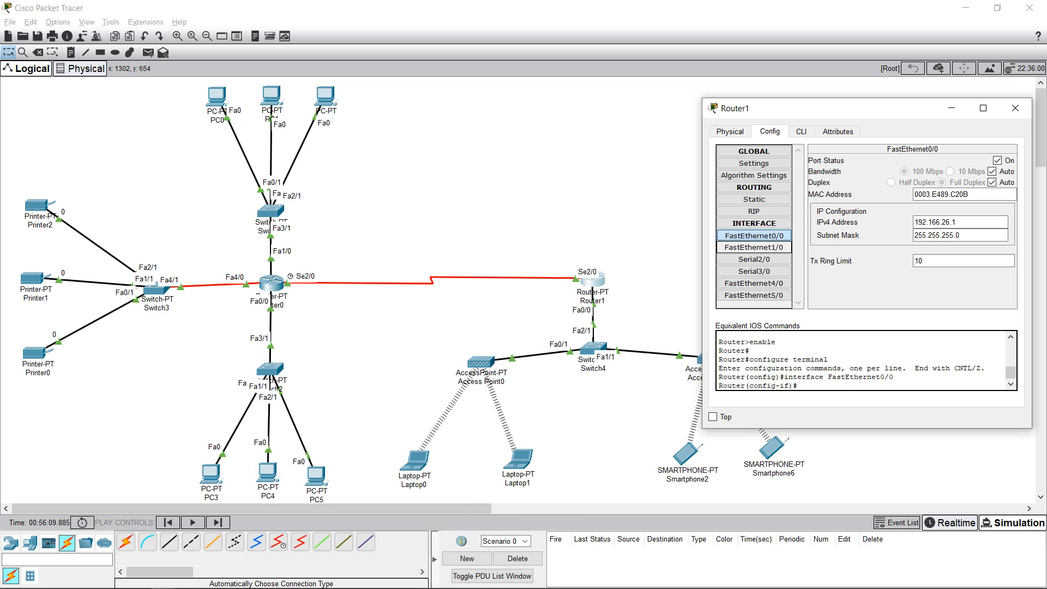
Step: Check FastEthernet1/0, Serial3/0 and FastEthernet5/0, ending on Serial2/0 at 11.11.26.2/255.0.0.0, clock rate 1200
{"action": "left_click", "coordinate": [754, 247]}
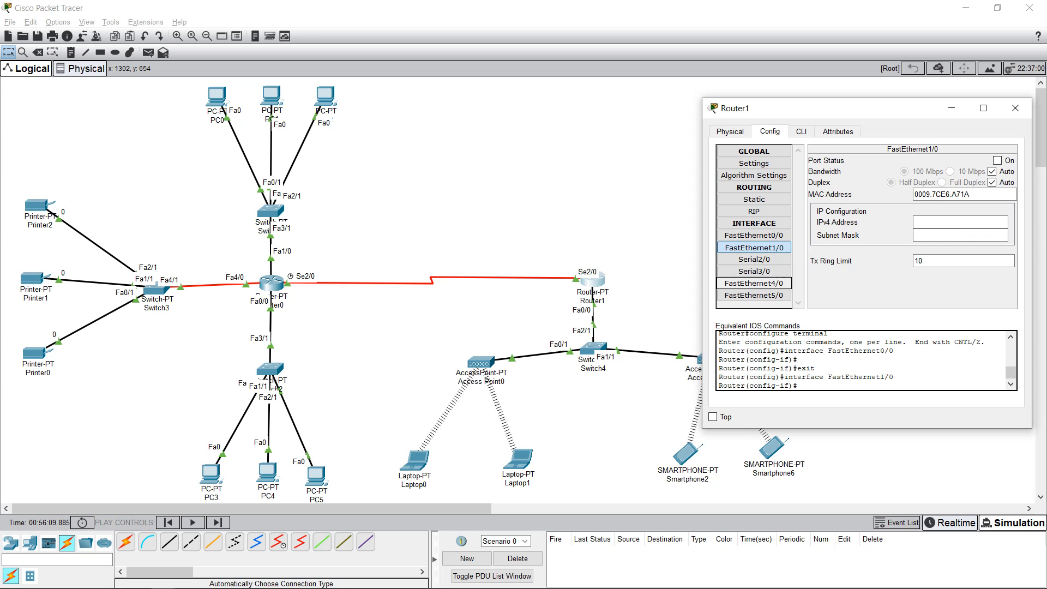
{"action": "left_click", "coordinate": [754, 271]}
{"action": "left_click", "coordinate": [754, 259]}
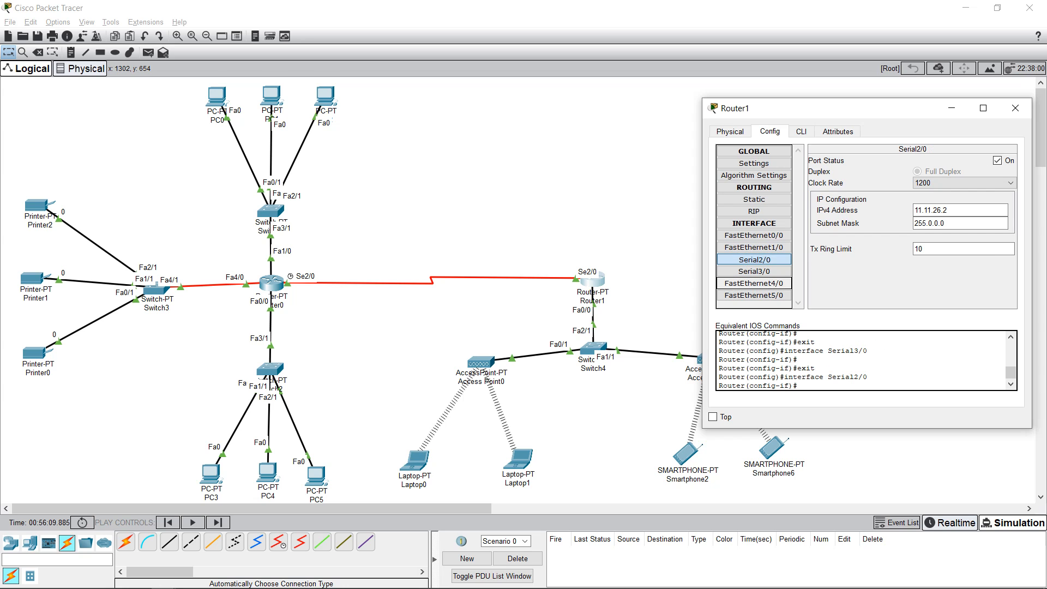
{"action": "left_click", "coordinate": [754, 295]}
{"action": "left_click", "coordinate": [754, 260]}
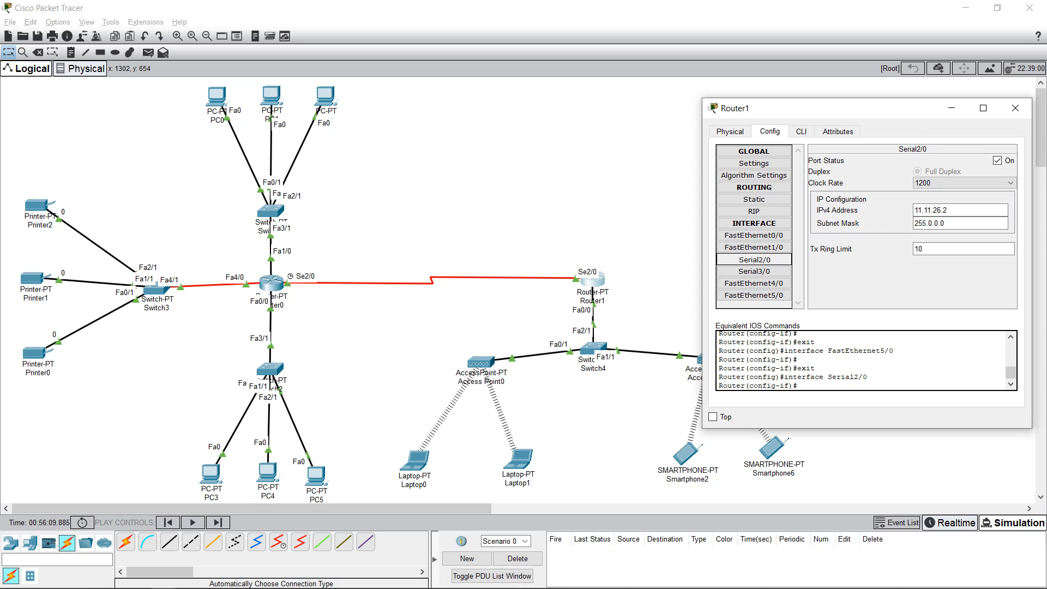
{"action": "key", "text": "Tab"}
{"action": "key", "text": "shift+Tab"}
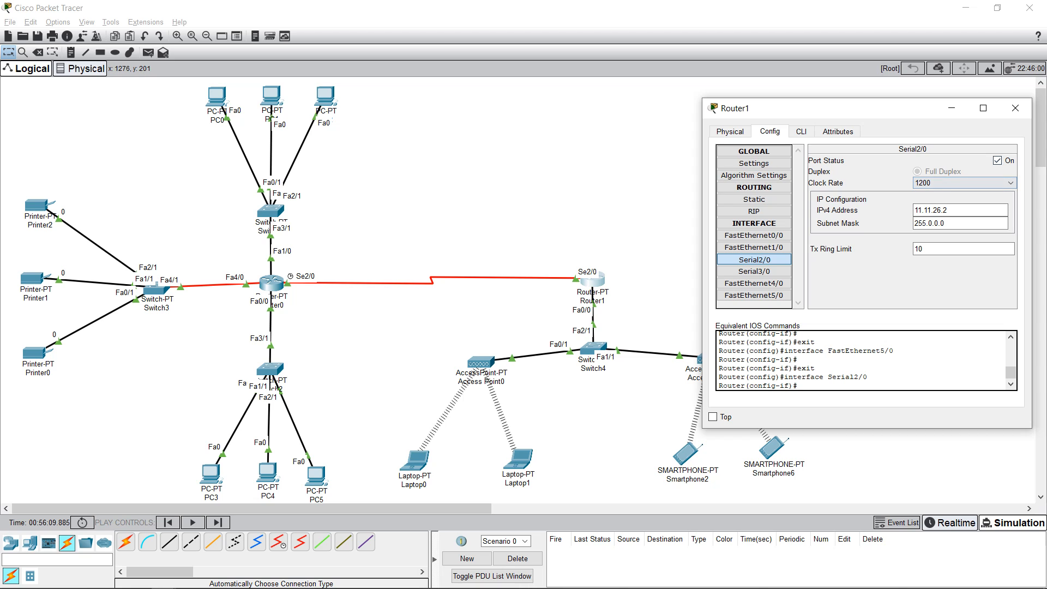
Step: Review Router1's static routes 192.168.26.0, 192.167.26.0 and 192.169.26.0/24 via 11.11.26.1, then close it
{"action": "left_click", "coordinate": [754, 199]}
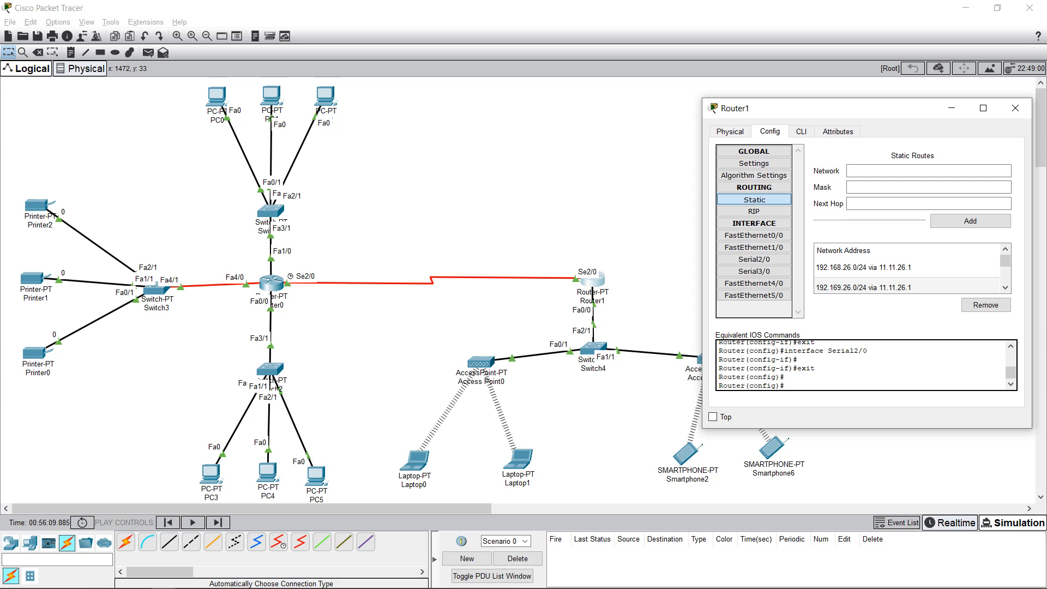
{"action": "left_click", "coordinate": [864, 287]}
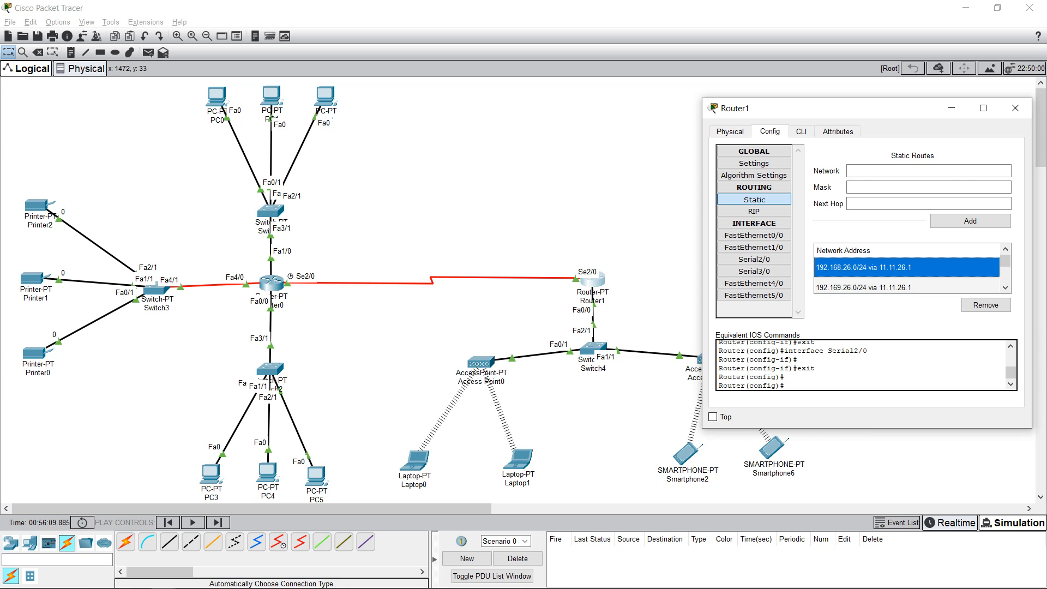
{"action": "left_click", "coordinate": [863, 283]}
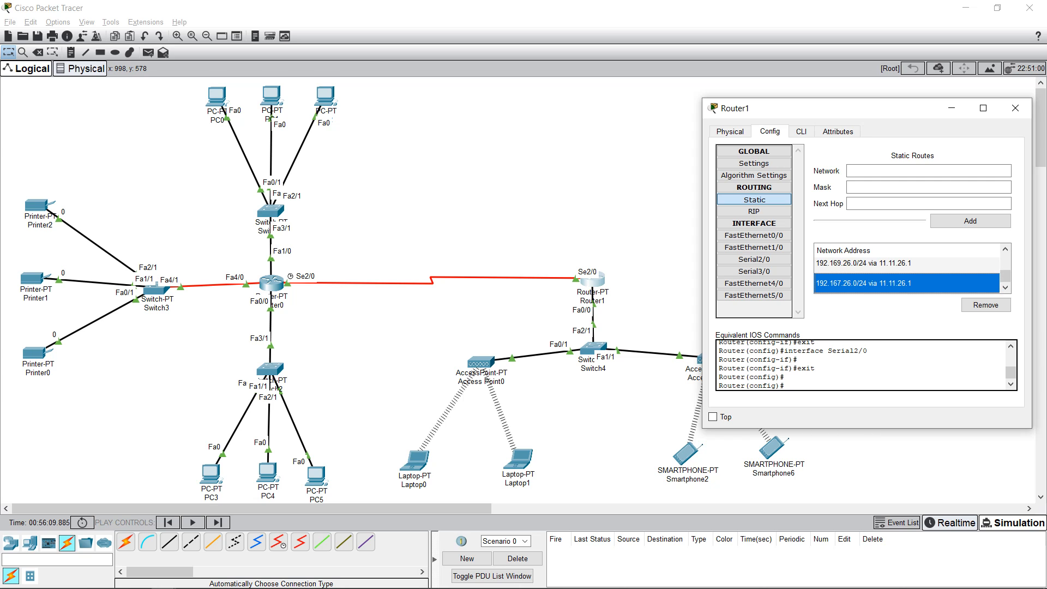
{"action": "key", "text": "Up"}
{"action": "key", "text": "Up"}
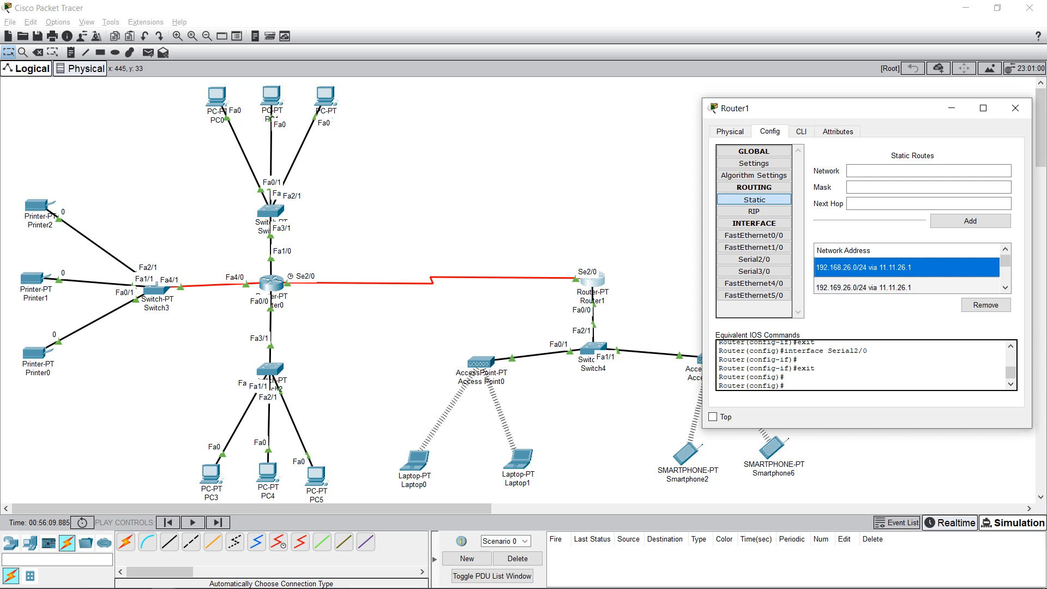
{"action": "left_click", "coordinate": [863, 287]}
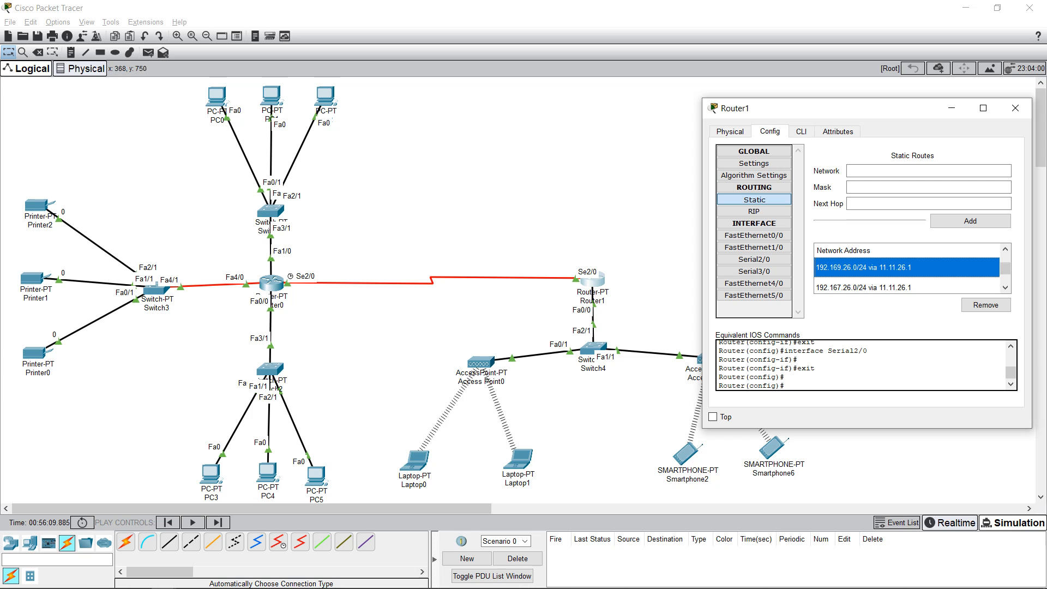
{"action": "left_click", "coordinate": [863, 287]}
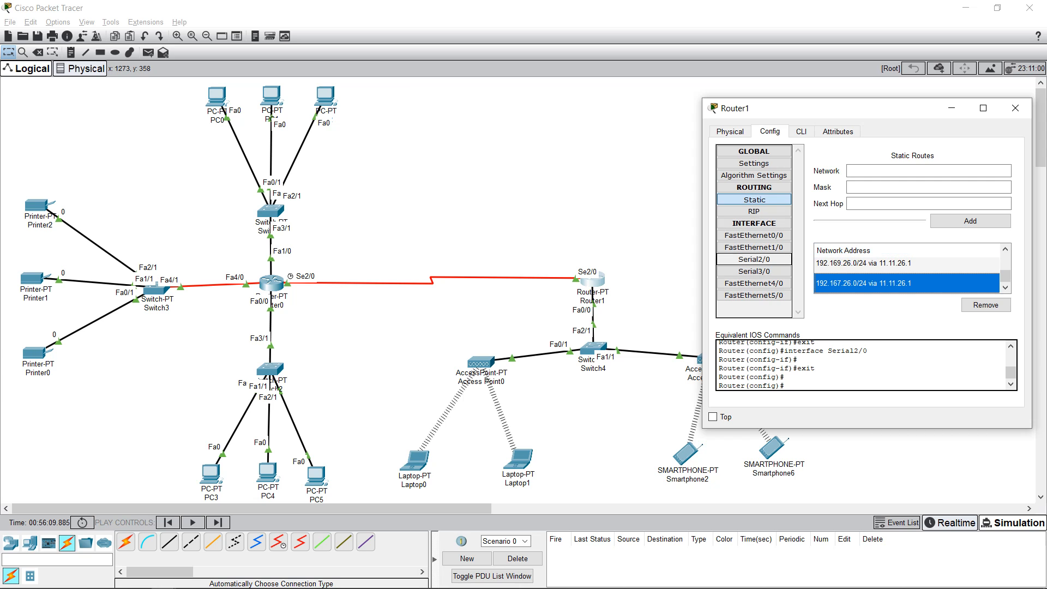
{"action": "left_click", "coordinate": [1015, 108]}
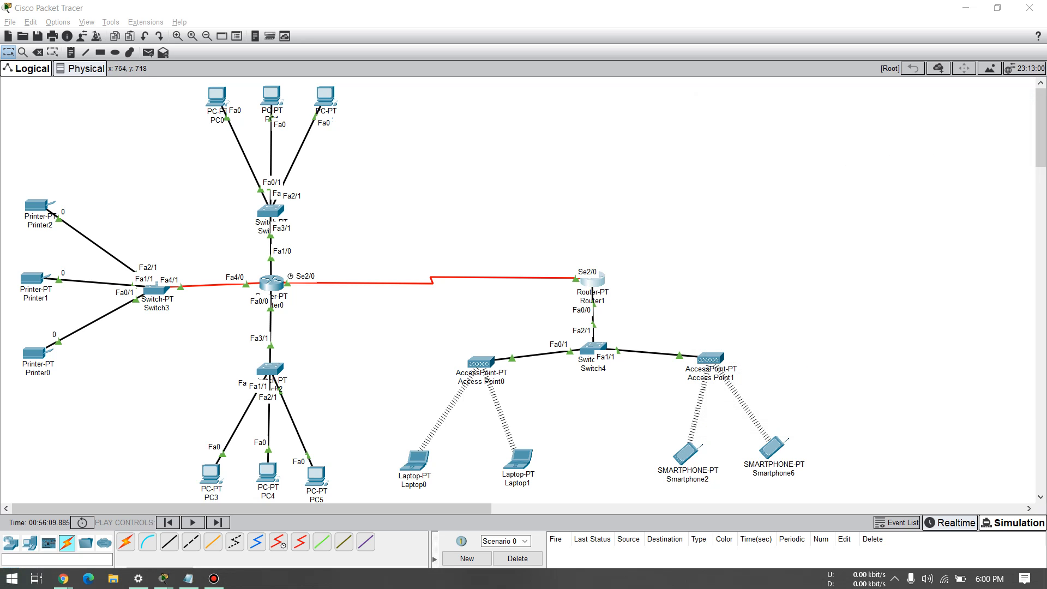
Step: Lower Laptop1 and Laptop0 slightly on the canvas, glance at Bandicam, then return to the Notepad notes
{"action": "left_click_drag", "start_coordinate": [519, 460], "coordinate": [522, 469]}
{"action": "left_click_drag", "start_coordinate": [415, 460], "coordinate": [442, 467]}
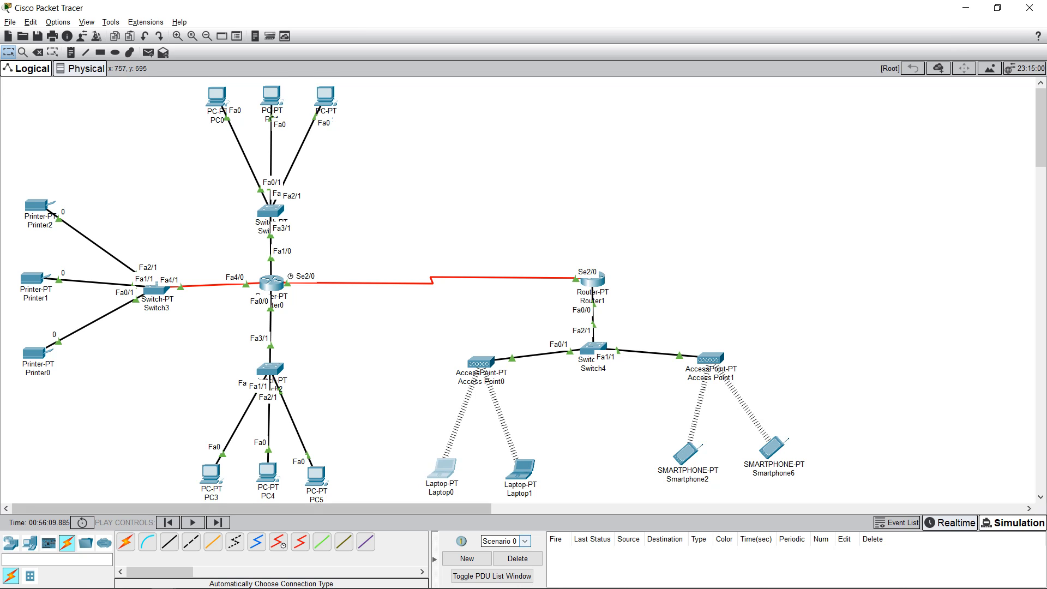
{"action": "key", "text": "alt+Tab"}
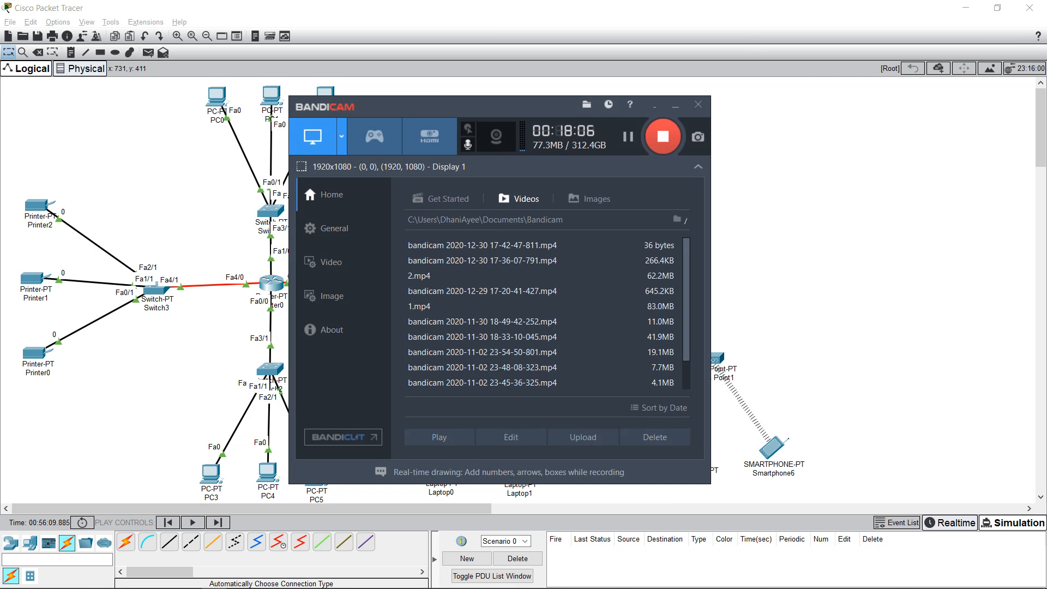
{"action": "key", "text": "alt+Tab"}
{"action": "key", "text": "alt+Tab"}
{"action": "key", "text": "Tab"}
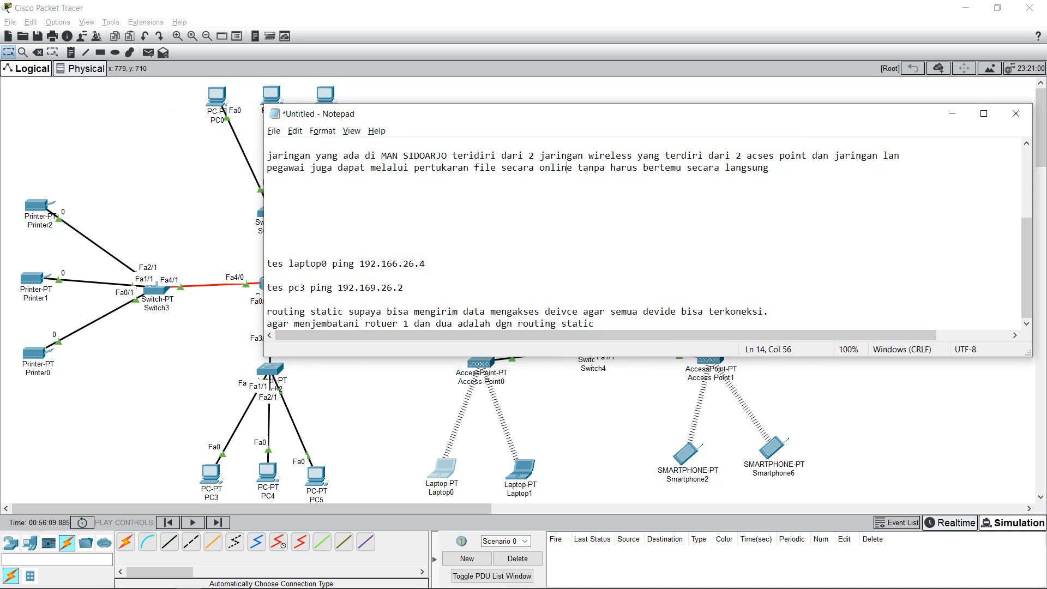
Step: Ping 192.166.26.4 from Laptop0's command prompt and slide its window aside to watch the packet
{"action": "key", "text": "alt+Tab"}
{"action": "key", "text": "alt+Tab"}
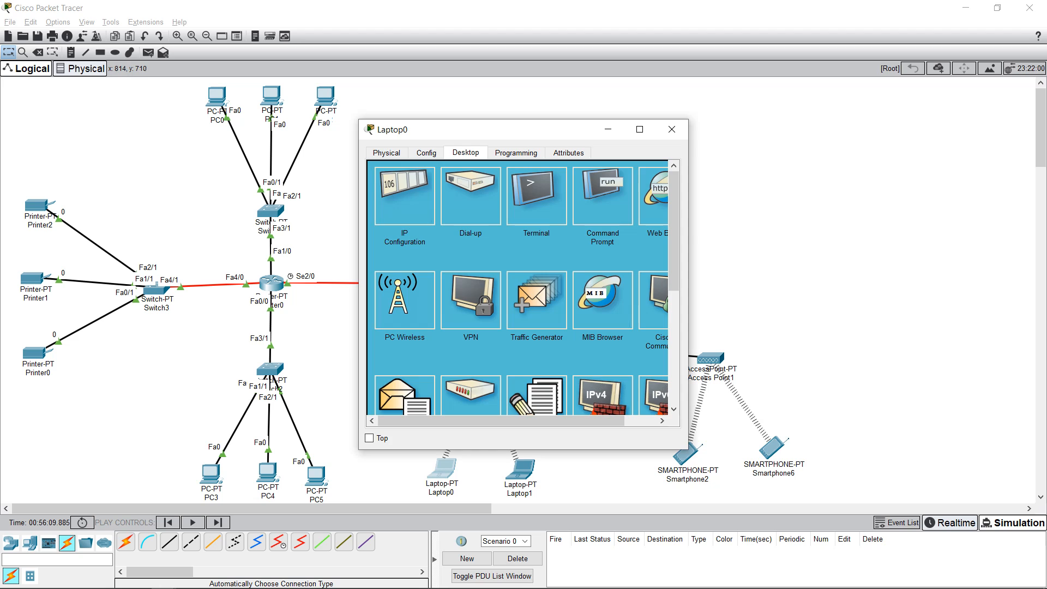
{"action": "left_click", "coordinate": [603, 197]}
{"action": "type", "text": "ping"}
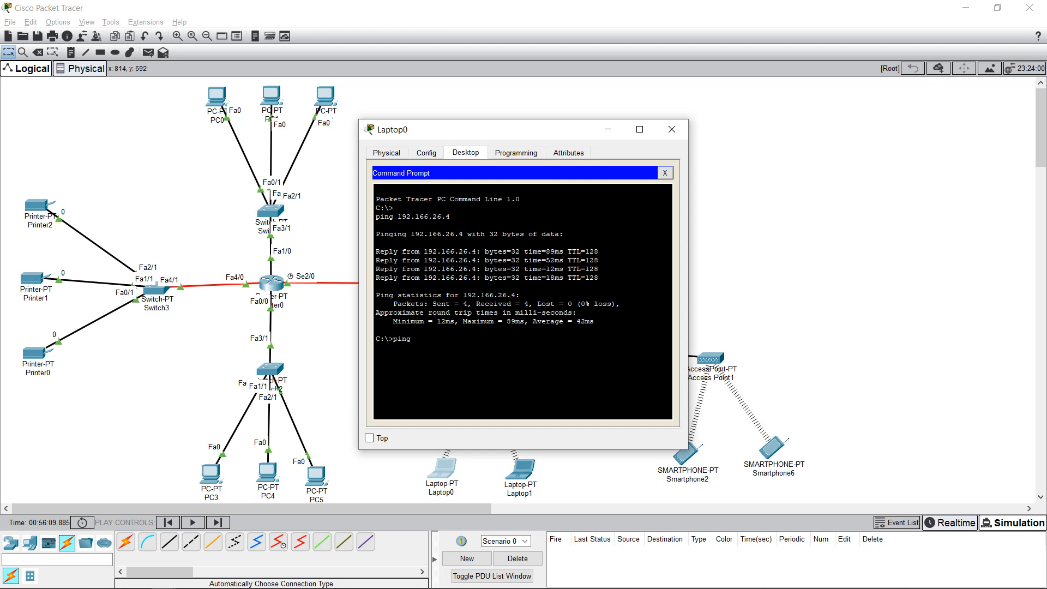
{"action": "type", "text": " 192.166.26.4"}
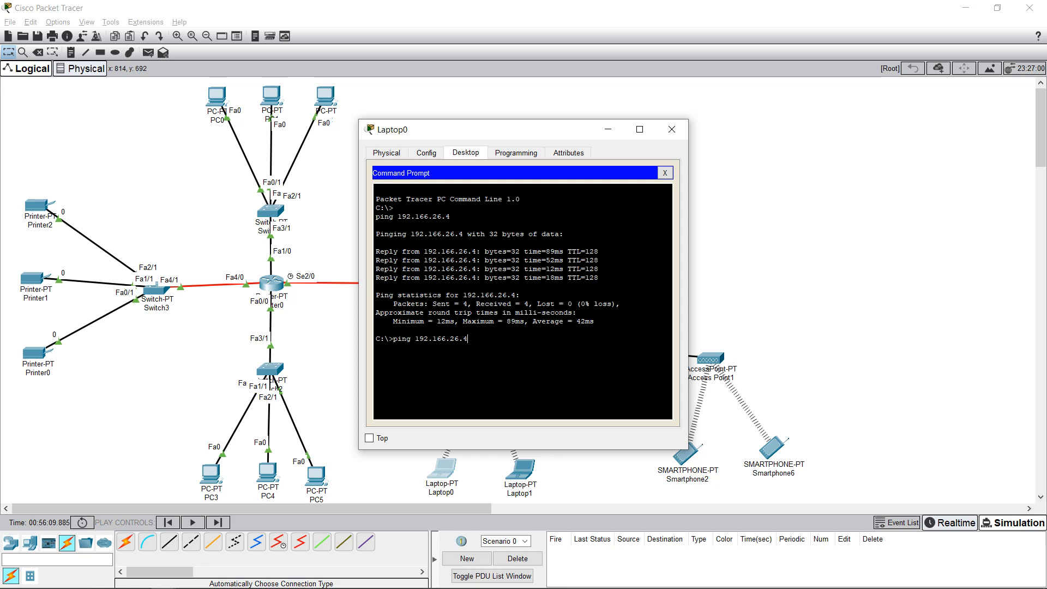
{"action": "key", "text": "Return"}
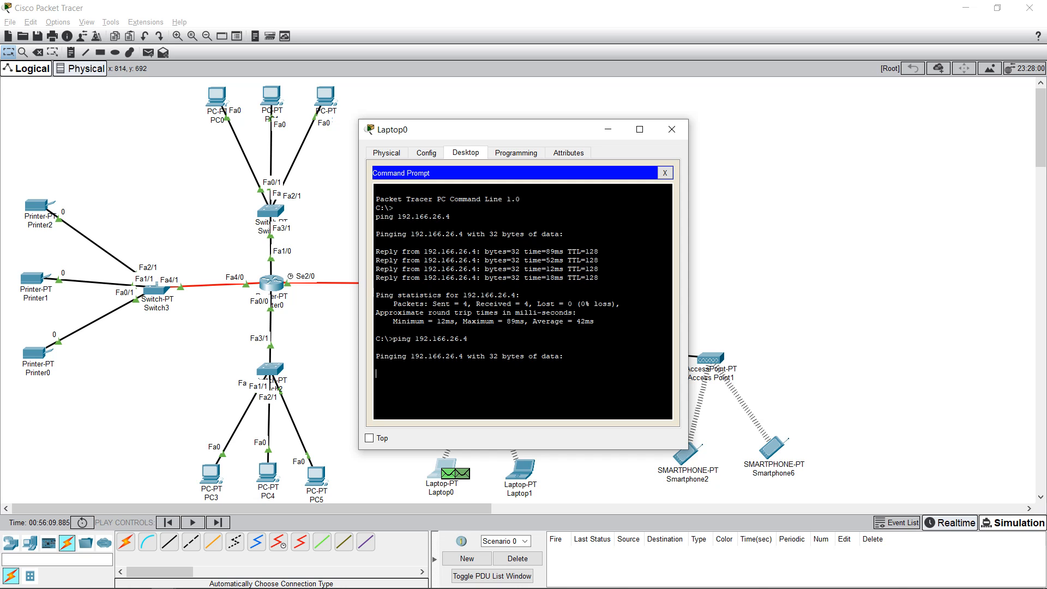
{"action": "left_click_drag", "start_coordinate": [490, 129], "coordinate": [729, 135]}
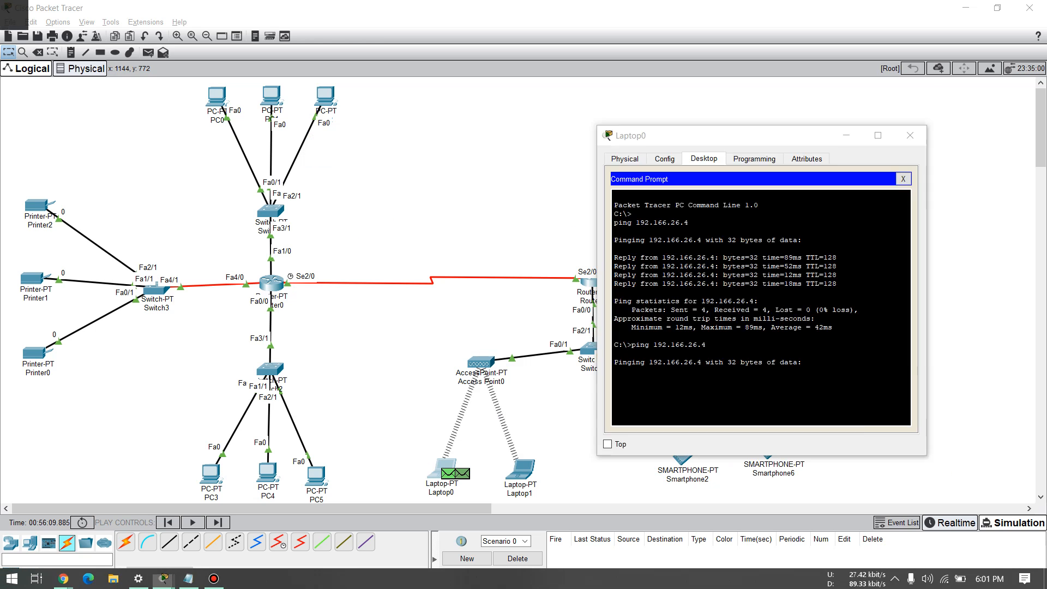
Step: Check the notes and Laptop0's Config and Physical tabs, then close Laptop0 and hide Notepad
{"action": "key", "text": "alt+Tab"}
{"action": "left_click", "coordinate": [571, 167]}
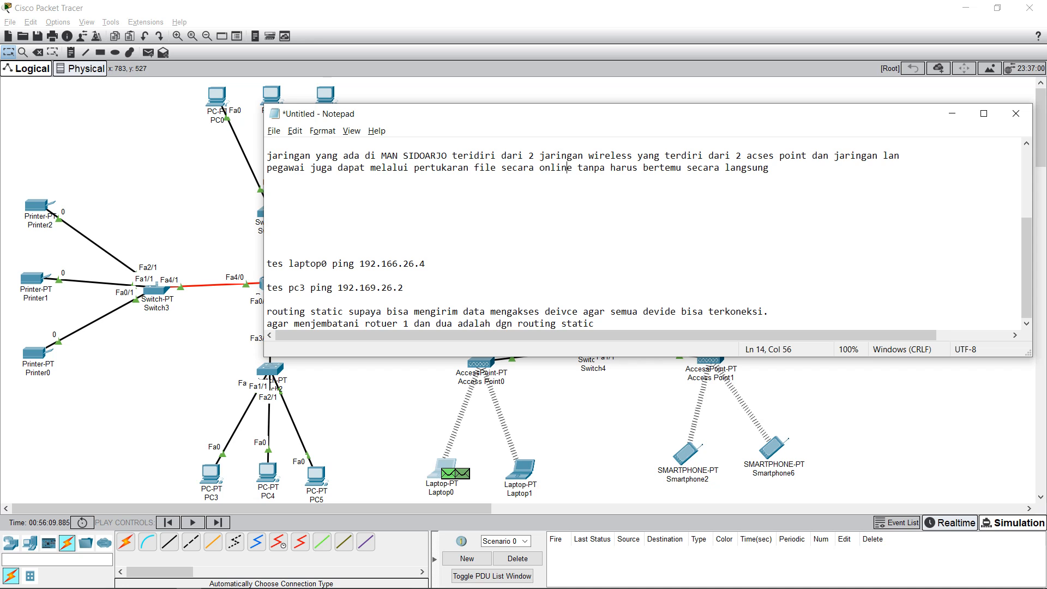
{"action": "key", "text": "alt+Tab"}
{"action": "key", "text": "alt+Tab"}
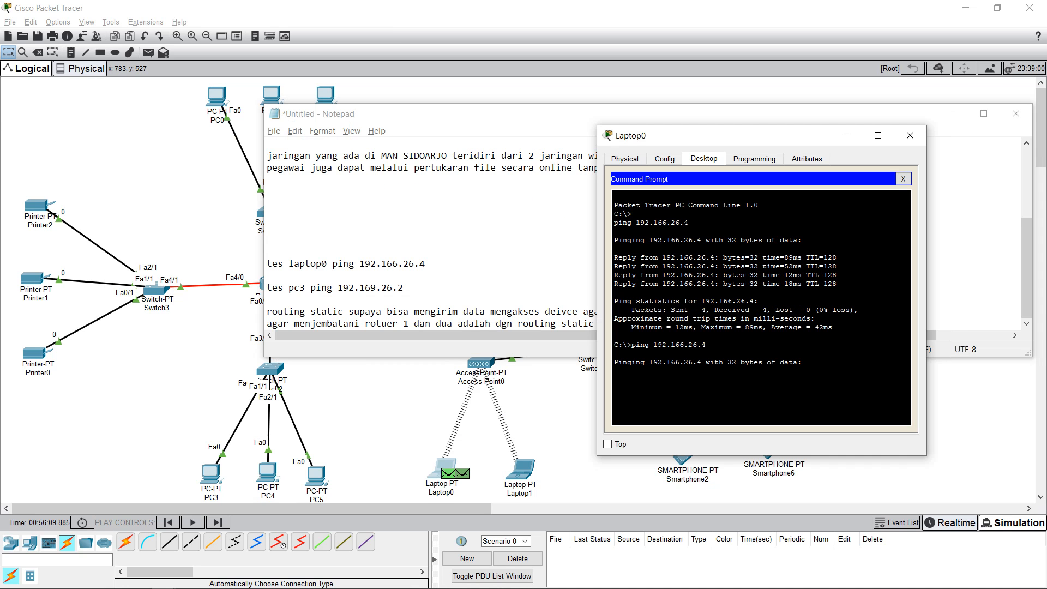
{"action": "left_click_drag", "start_coordinate": [709, 135], "coordinate": [678, 129]}
{"action": "left_click", "coordinate": [634, 153]}
{"action": "left_click", "coordinate": [593, 152]}
{"action": "left_click", "coordinate": [673, 153]}
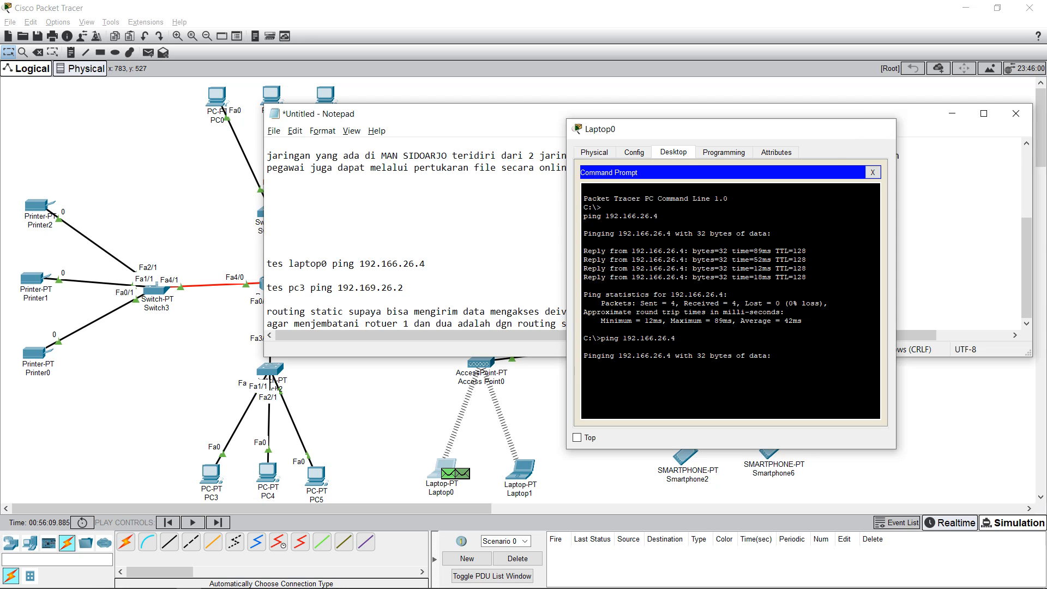
{"action": "left_click", "coordinate": [879, 129]}
{"action": "left_click", "coordinate": [952, 114]}
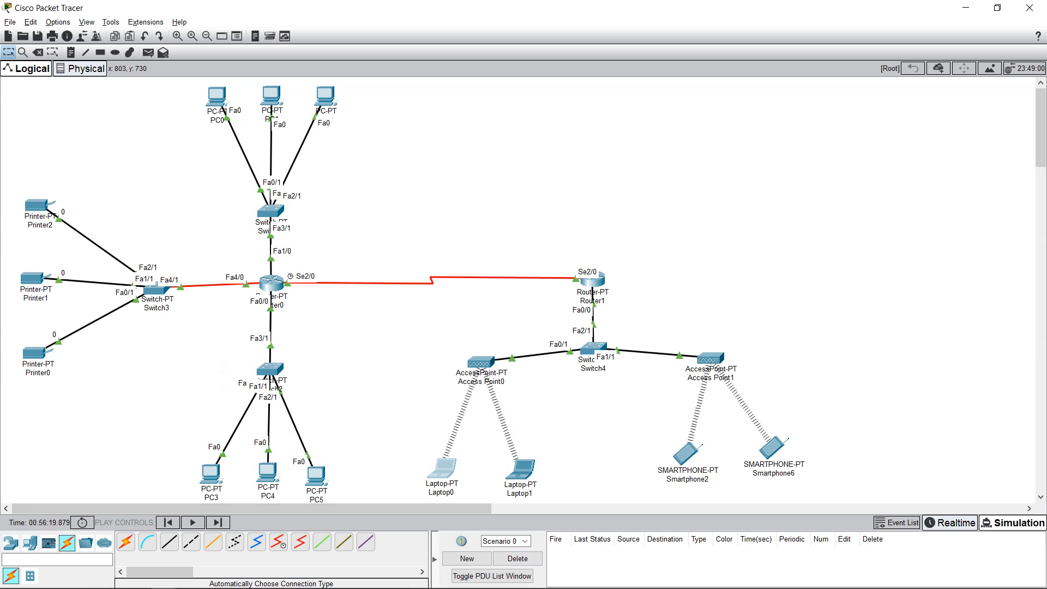
Step: Run ping 192.166.26.4 again from Laptop0's command prompt
{"action": "left_click", "coordinate": [441, 468]}
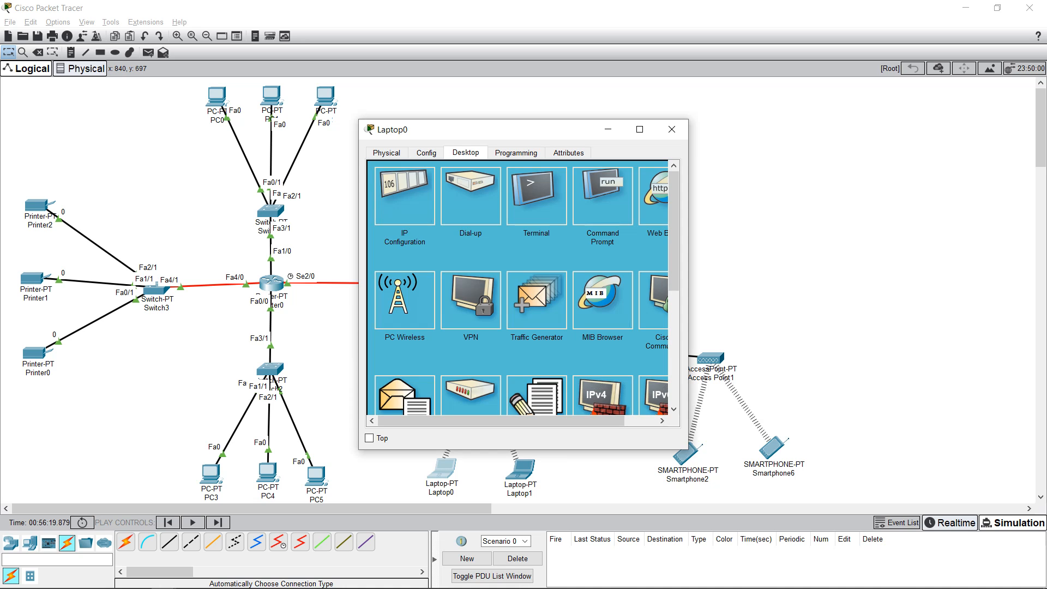
{"action": "left_click", "coordinate": [602, 196]}
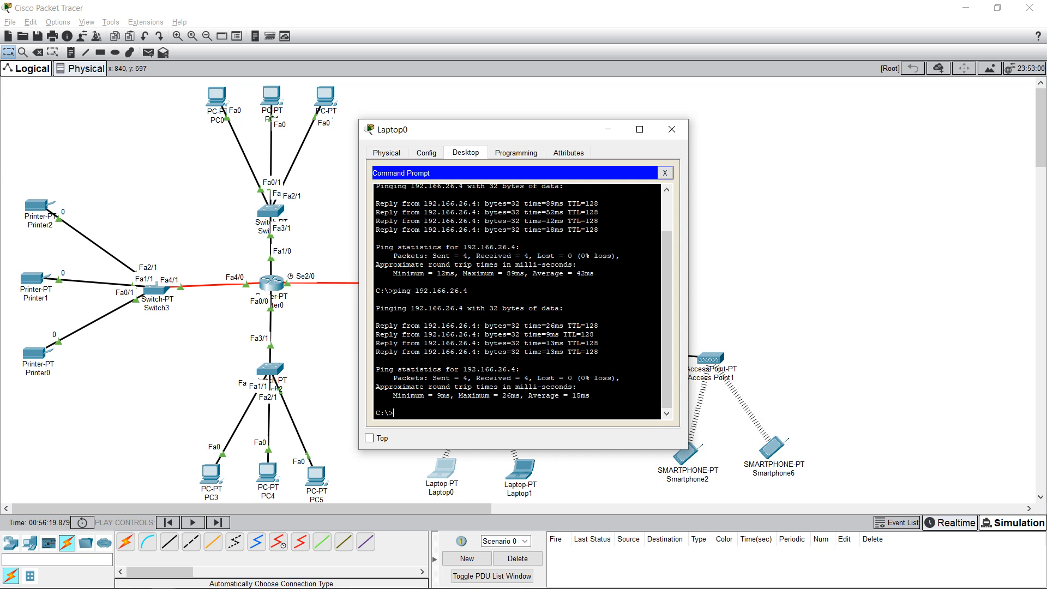
{"action": "type", "text": "l"}
{"action": "type", "text": "ping"}
{"action": "type", "text": " 192"}
{"action": "type", "text": ".166.26."}
{"action": "type", "text": "4"}
{"action": "key", "text": "Return"}
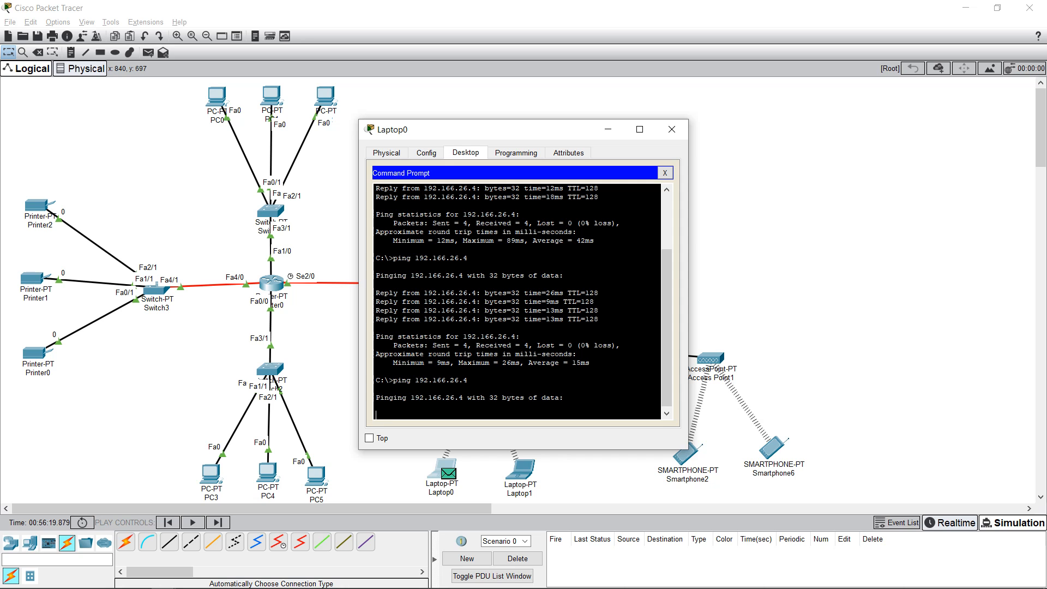
Step: Review the ping's sent and received packet statistics, then close Laptop0's window
{"action": "left_click_drag", "start_coordinate": [490, 129], "coordinate": [676, 141]}
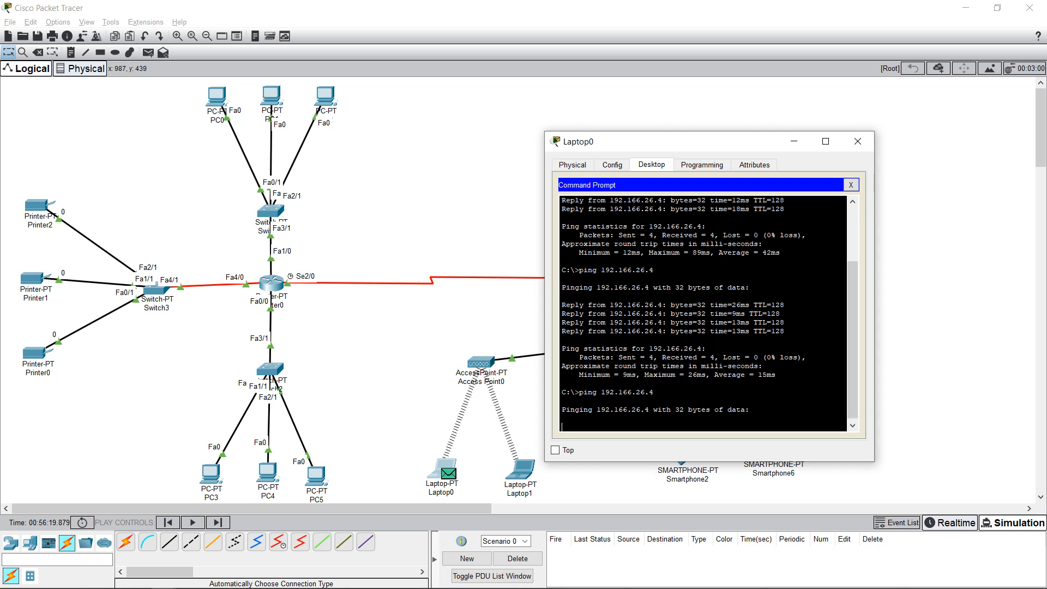
{"action": "left_click_drag", "start_coordinate": [618, 357], "coordinate": [807, 357]}
{"action": "left_click_drag", "start_coordinate": [662, 357], "coordinate": [761, 357]}
{"action": "left_click", "coordinate": [857, 141]}
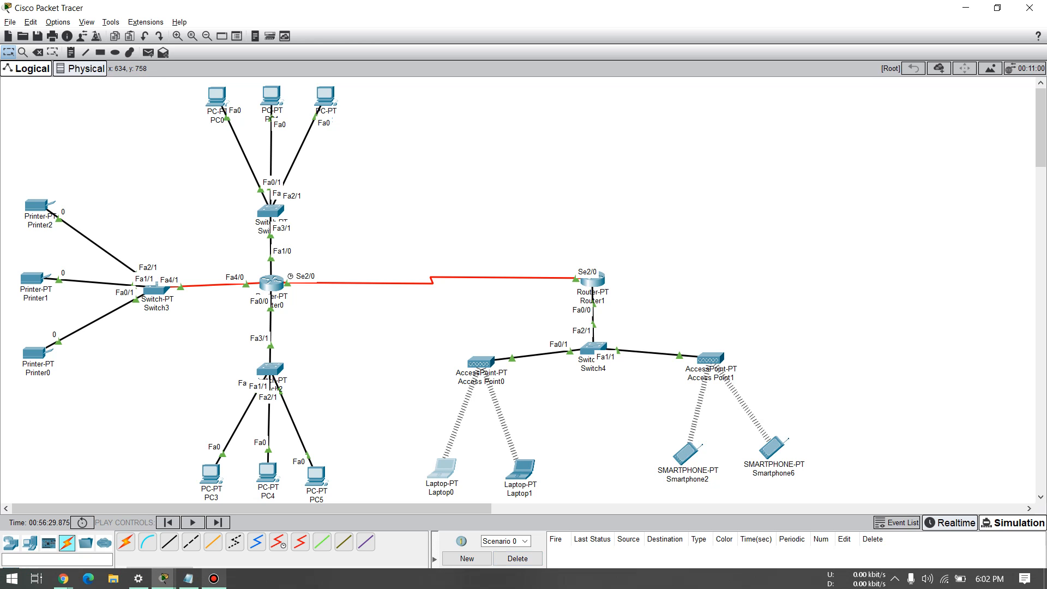
Step: Check the notes, then return to the topology and open PC3's command prompt
{"action": "left_click", "coordinate": [188, 578]}
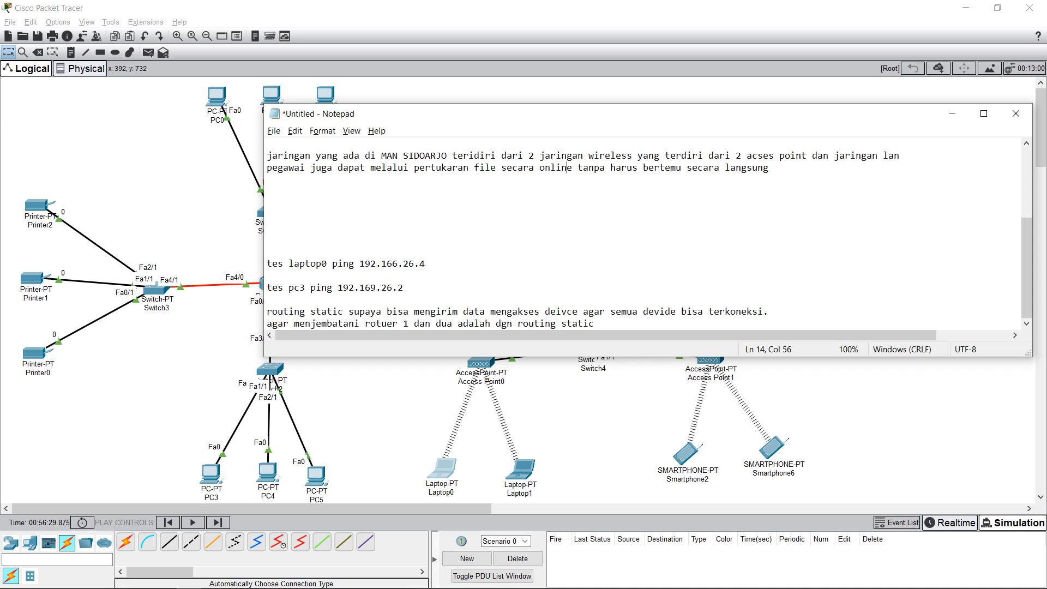
{"action": "key", "text": "alt+Tab"}
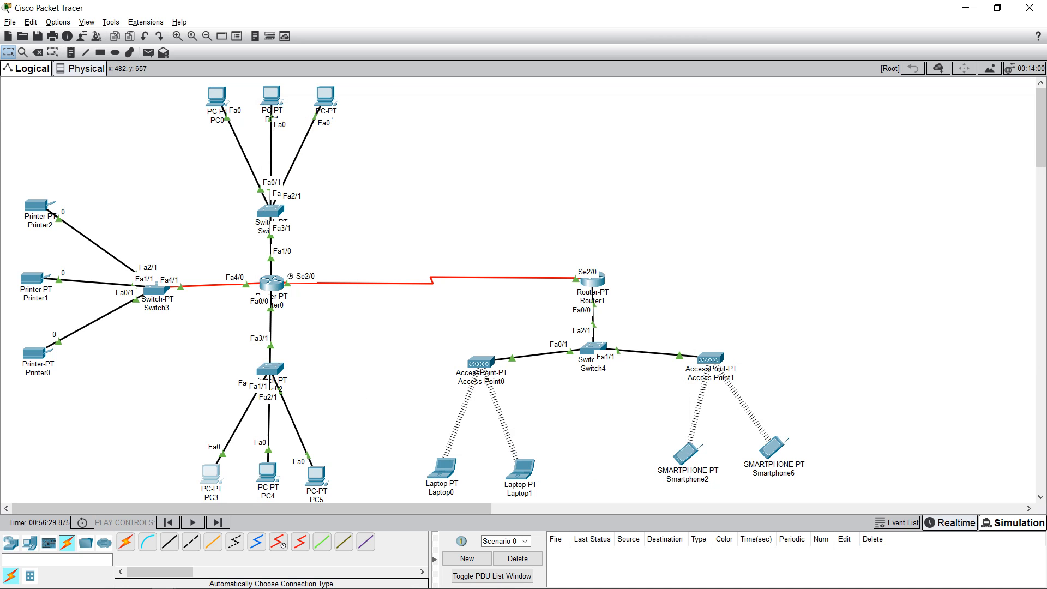
{"action": "left_click", "coordinate": [211, 474]}
{"action": "left_click", "coordinate": [600, 207]}
{"action": "scroll", "coordinate": [517, 301], "scroll_direction": "down", "scroll_amount": 7}
{"action": "scroll", "coordinate": [516, 302], "scroll_direction": "down", "scroll_amount": 1}
{"action": "scroll", "coordinate": [517, 302], "scroll_direction": "up", "scroll_amount": 2}
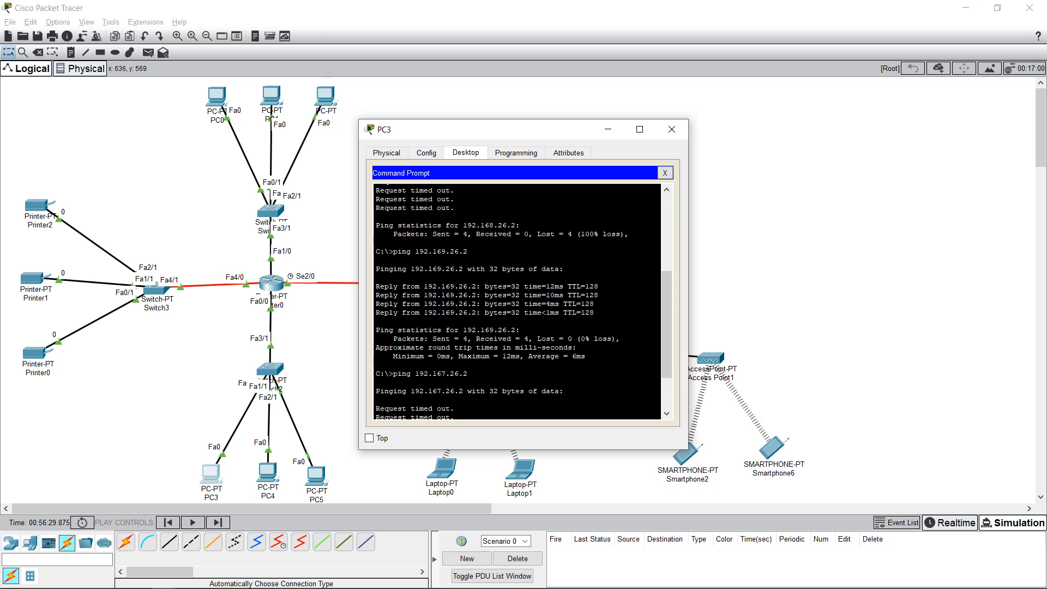
{"action": "scroll", "coordinate": [516, 302], "scroll_direction": "down", "scroll_amount": 9}
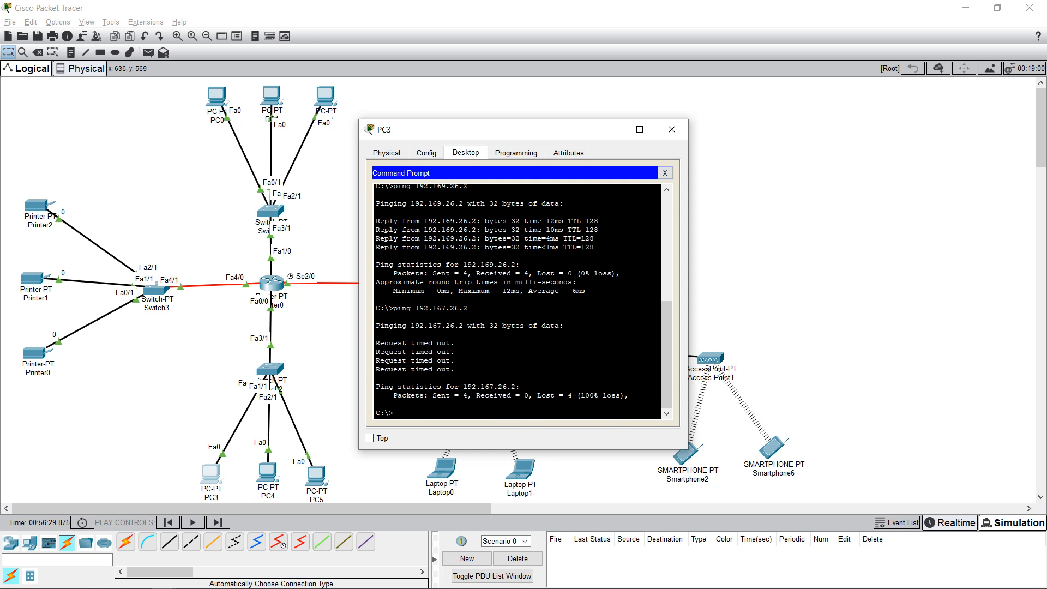
Step: Ping 192.169.26.2 from PC3, close its window and switch to Simulation mode
{"action": "type", "text": "ng 192"}
{"action": "key", "text": "Return"}
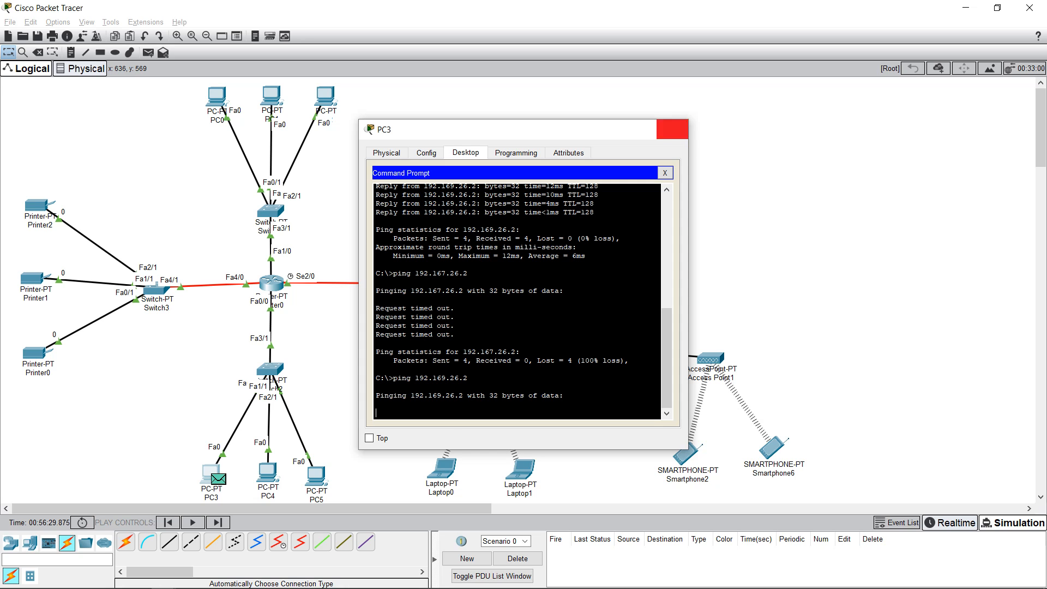
{"action": "left_click", "coordinate": [672, 129]}
{"action": "left_click", "coordinate": [1012, 523]}
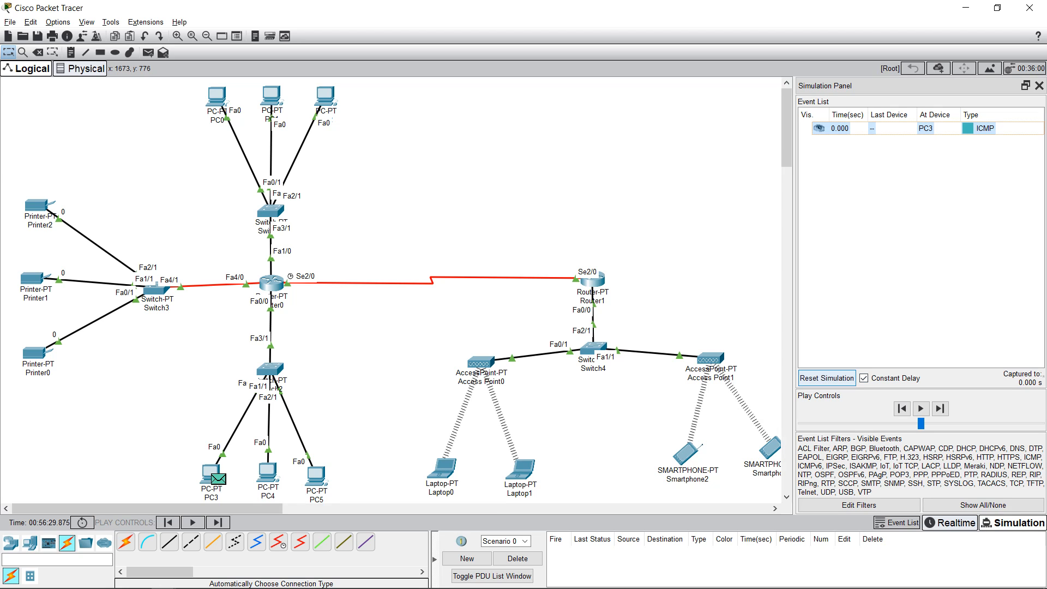
Step: Reset the simulation to clear captured events and glance at the event list filters
{"action": "left_click", "coordinate": [826, 378]}
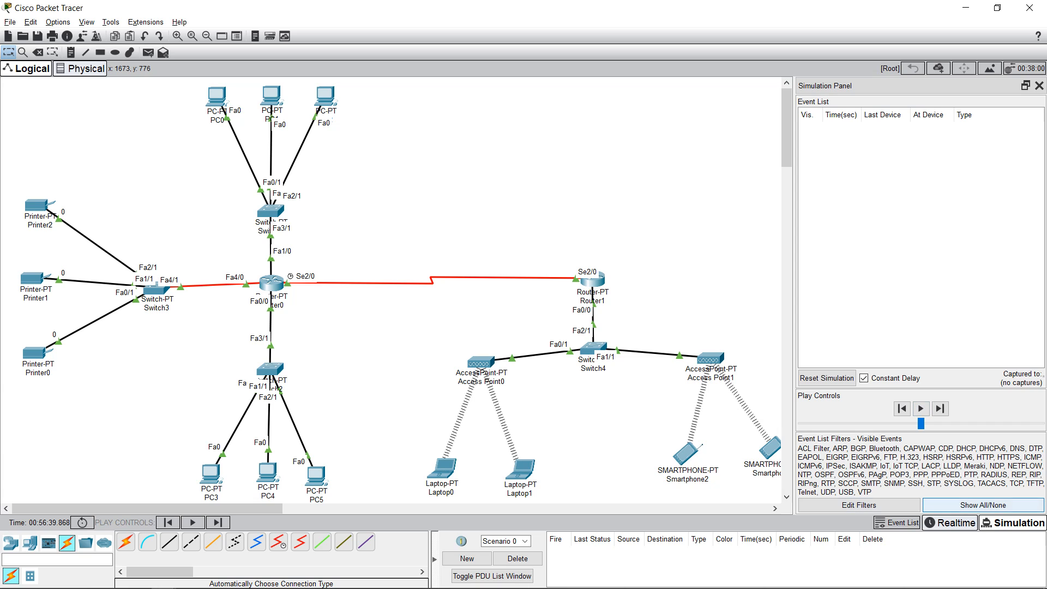
{"action": "left_click", "coordinate": [859, 505]}
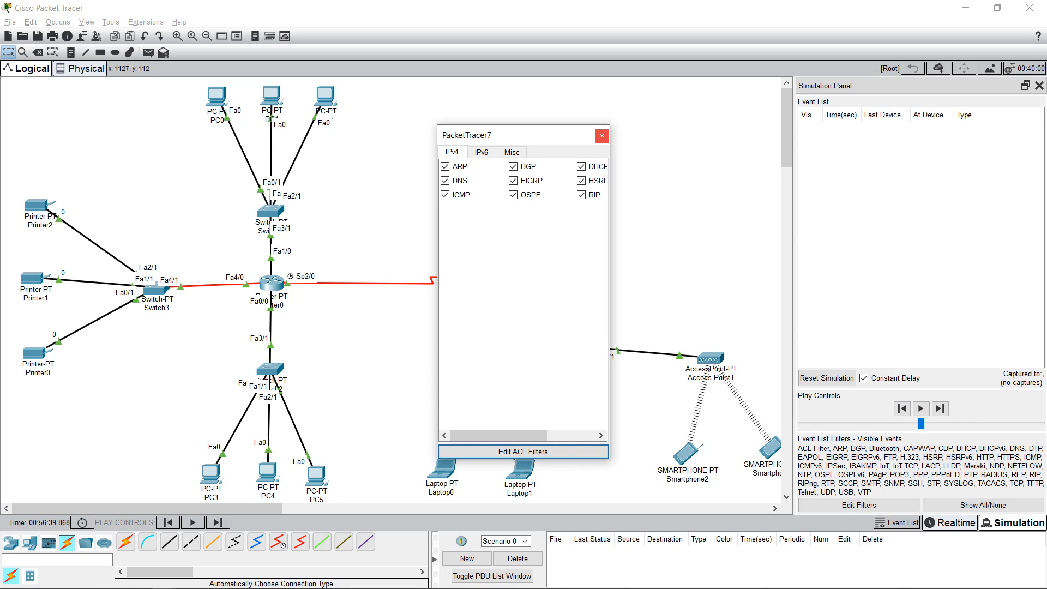
{"action": "left_click", "coordinate": [602, 135]}
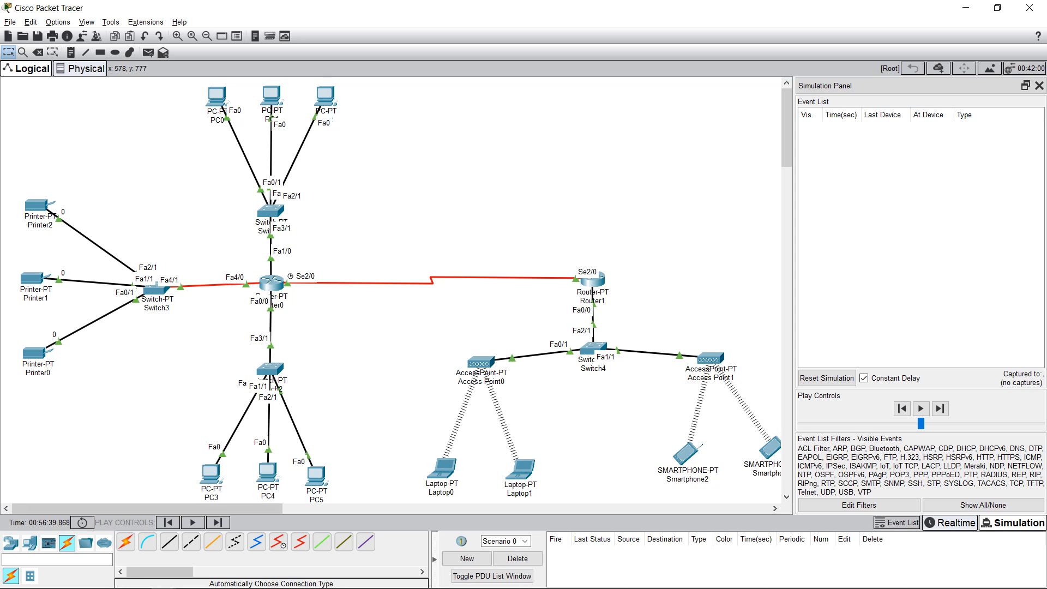
Step: Confirm PC3's ping to 192.169.26.2 got 4 of 4 replies with 0% loss, then close PC3
{"action": "left_click", "coordinate": [210, 473]}
{"action": "left_click", "coordinate": [210, 474]}
{"action": "left_click", "coordinate": [612, 235]}
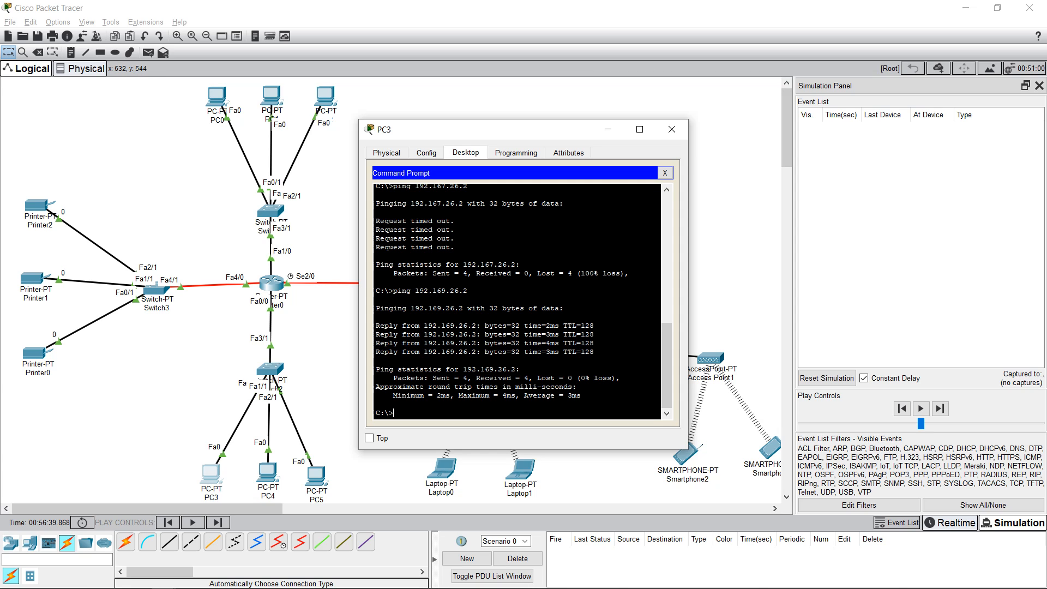
{"action": "mouse_move", "coordinate": [424, 378]}
{"action": "left_mouse_down"}
{"action": "mouse_move", "coordinate": [468, 378]}
{"action": "mouse_move", "coordinate": [441, 378]}
{"action": "left_mouse_up"}
{"action": "left_click_drag", "start_coordinate": [476, 378], "coordinate": [604, 378]}
{"action": "left_click", "coordinate": [539, 377]}
{"action": "left_click", "coordinate": [604, 377]}
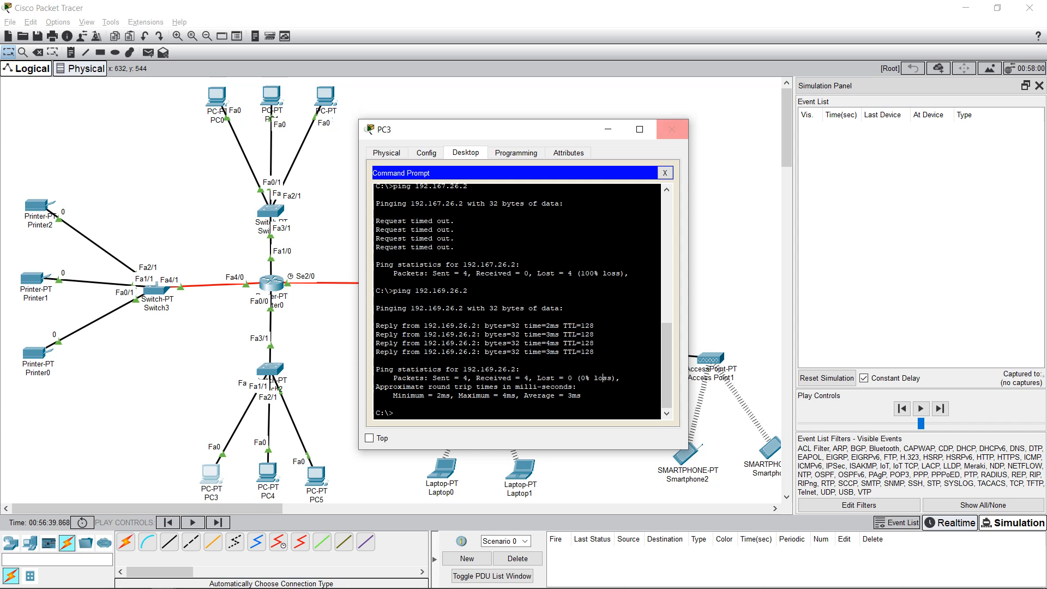
{"action": "left_click", "coordinate": [672, 129]}
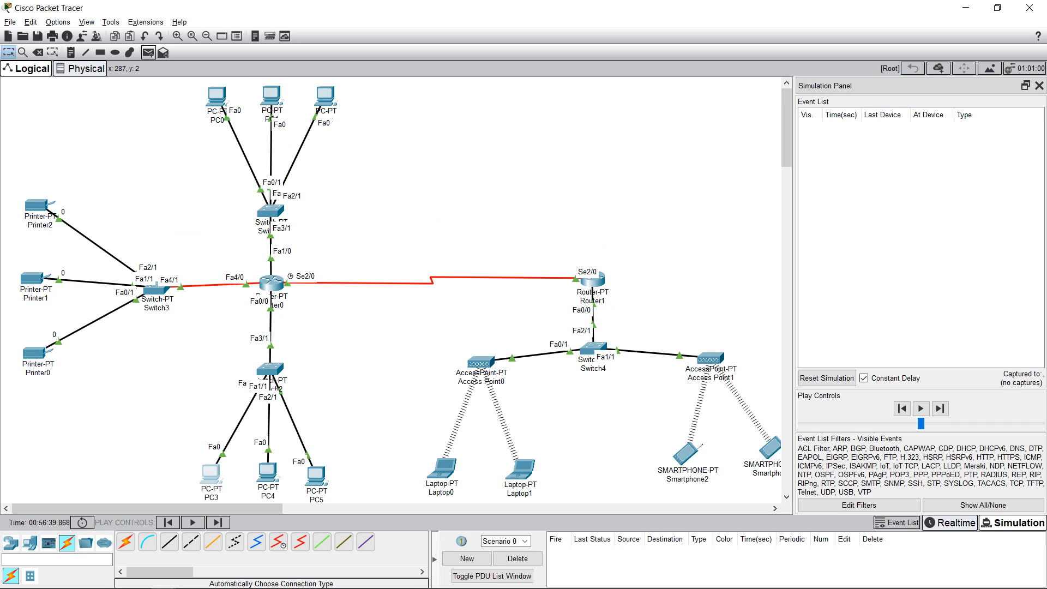
Step: Send a simple ICMP PDU from PC0 to PC3 and step it through ARP until it reaches PC3
{"action": "left_click", "coordinate": [148, 52]}
{"action": "left_click", "coordinate": [222, 99]}
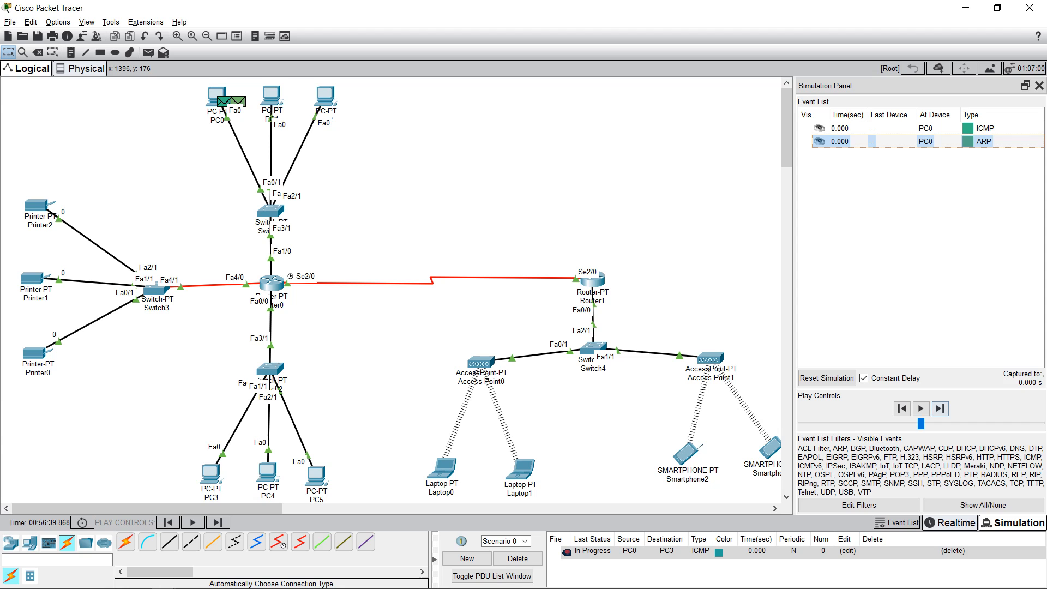
{"action": "left_click", "coordinate": [939, 409]}
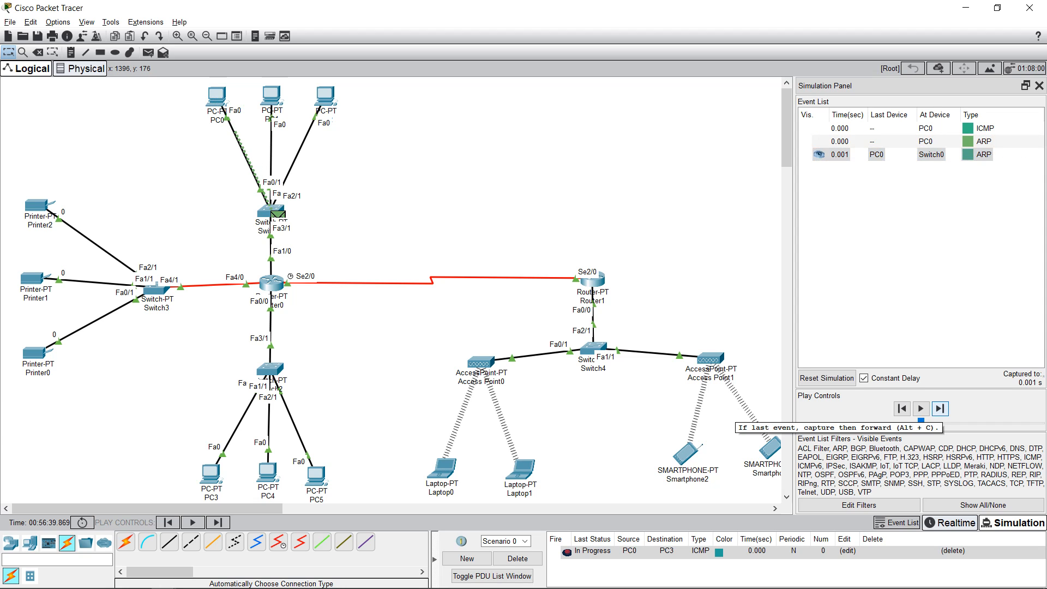
{"action": "left_click", "coordinate": [940, 408]}
{"action": "left_click", "coordinate": [940, 408]}
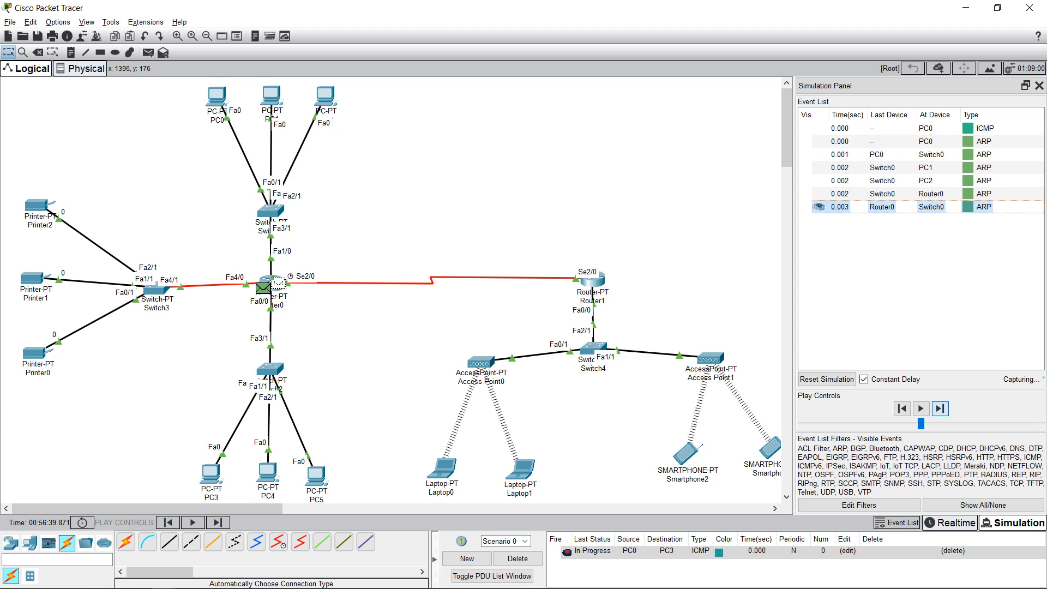
{"action": "left_click", "coordinate": [939, 409]}
{"action": "left_click", "coordinate": [939, 408]}
{"action": "left_click", "coordinate": [939, 408]}
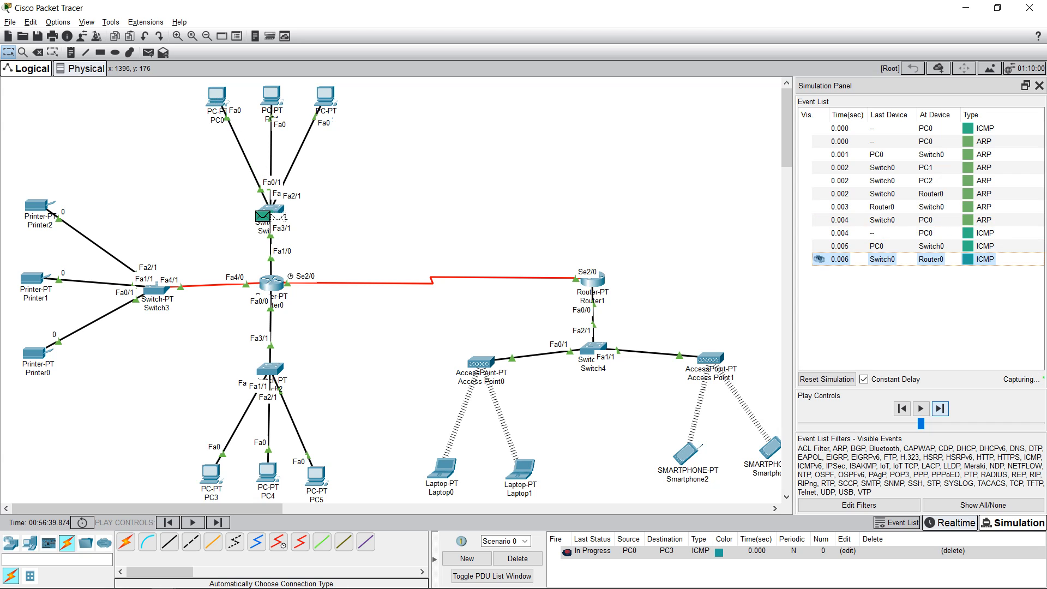
{"action": "left_click", "coordinate": [940, 409]}
{"action": "left_click", "coordinate": [940, 408]}
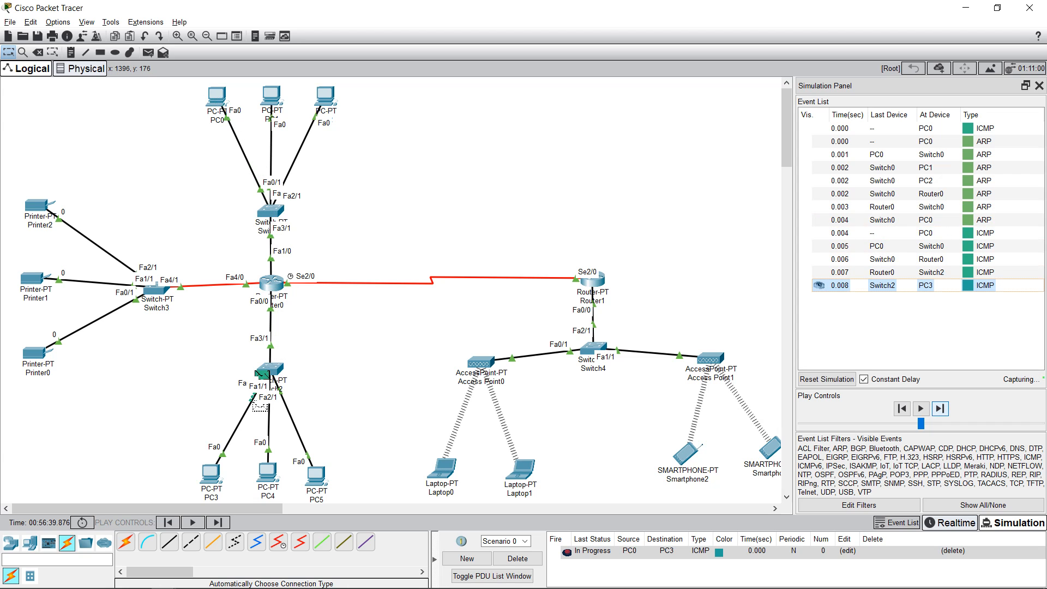
Step: Step PC3's reply back to PC0, then leave PDU mode and reset the simulation
{"action": "left_click", "coordinate": [940, 409]}
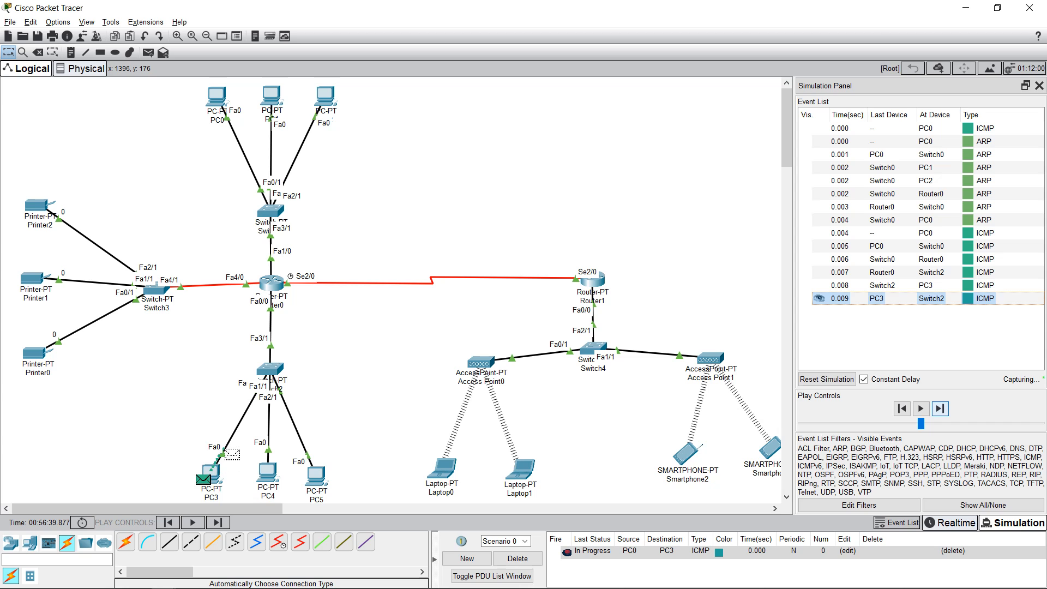
{"action": "left_click", "coordinate": [939, 408]}
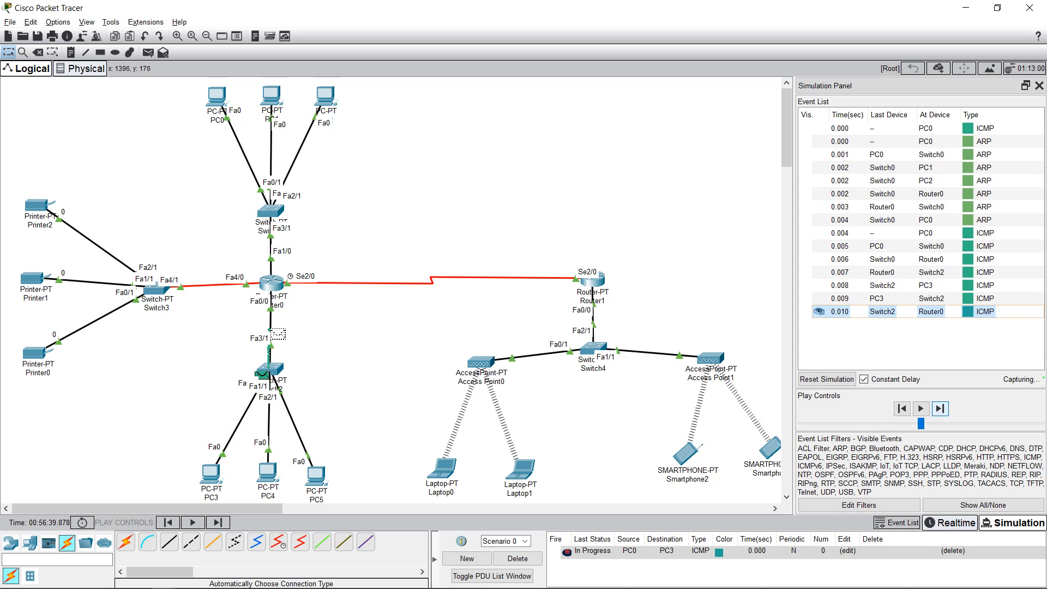
{"action": "left_click", "coordinate": [940, 408]}
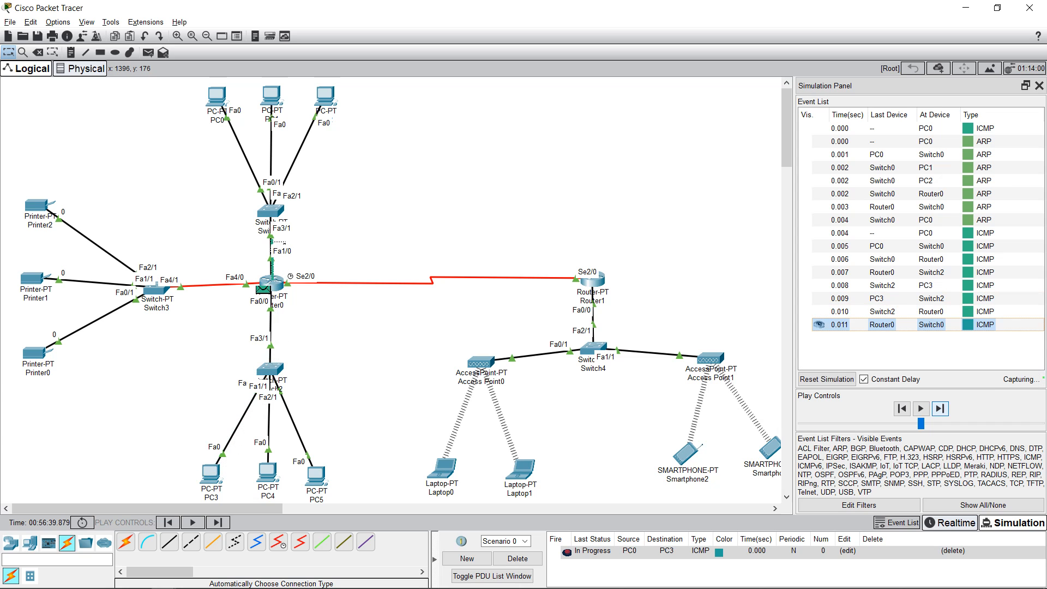
{"action": "left_click", "coordinate": [940, 409]}
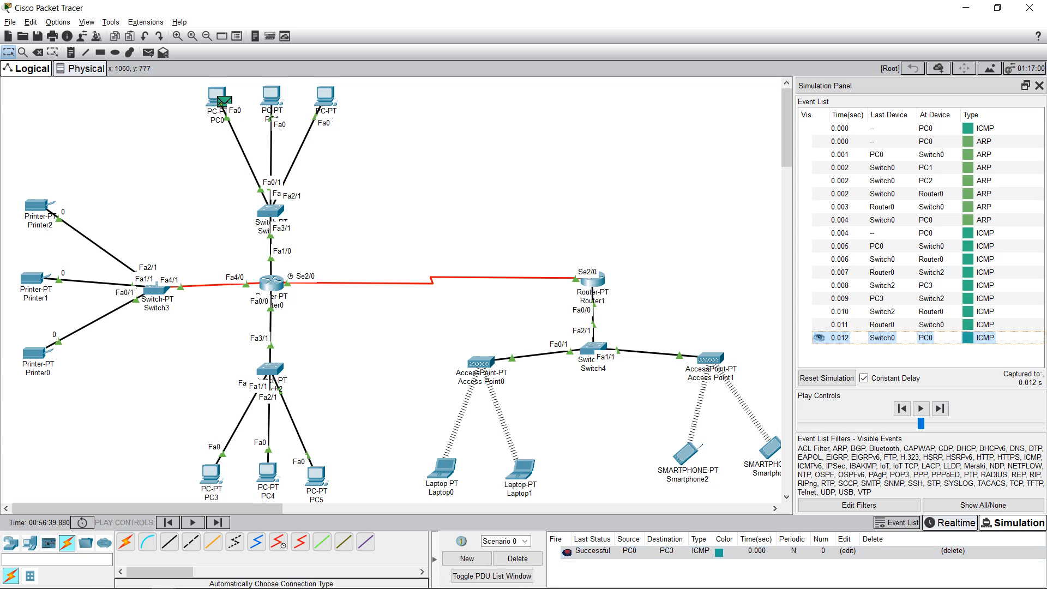
{"action": "left_click", "coordinate": [148, 52]}
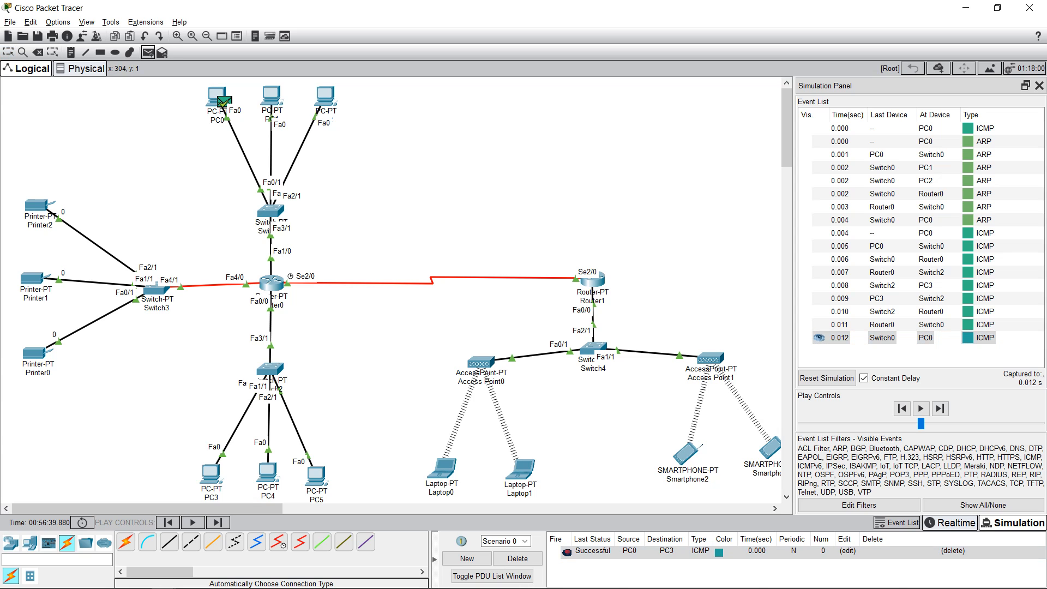
{"action": "key", "text": "Escape"}
{"action": "left_click", "coordinate": [827, 378]}
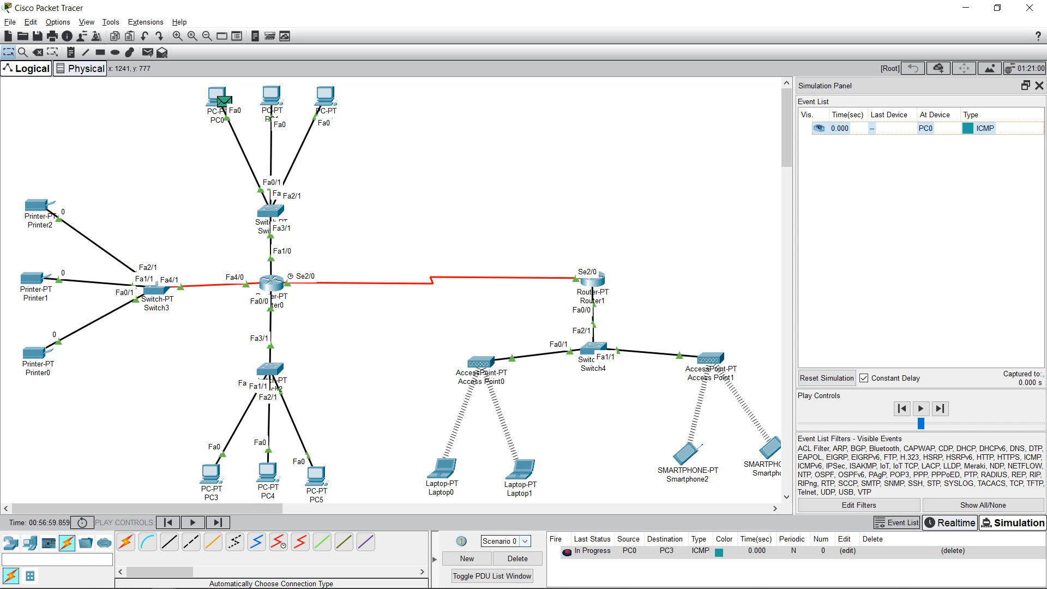
Step: Delete the PC0-to-PC3 PDU and add a simple PDU from PC1 to Printer0
{"action": "left_click", "coordinate": [517, 559]}
{"action": "left_click", "coordinate": [148, 53]}
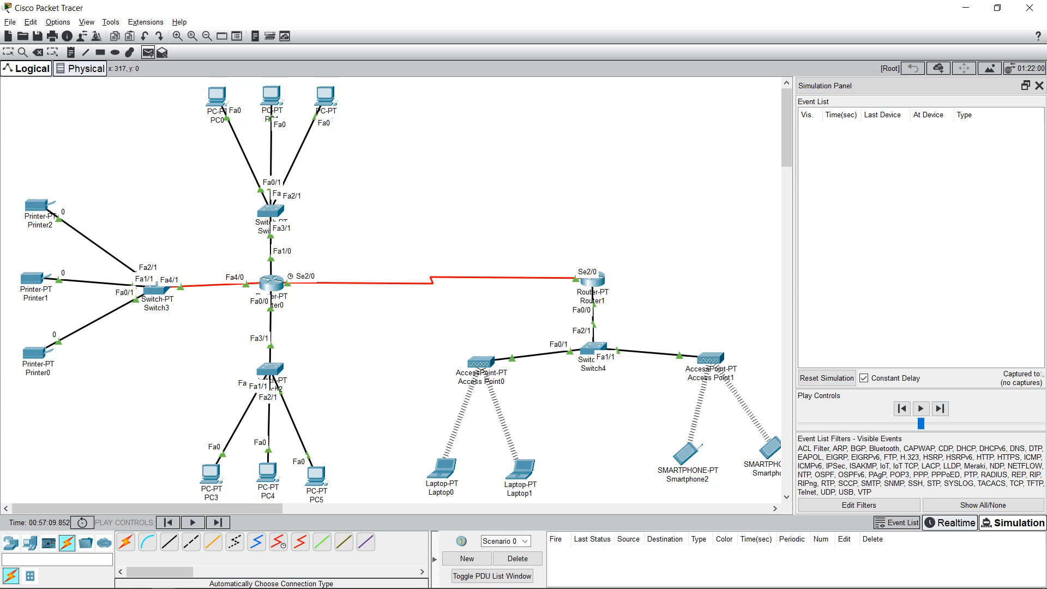
{"action": "left_click", "coordinate": [273, 96]}
{"action": "left_click", "coordinate": [39, 355]}
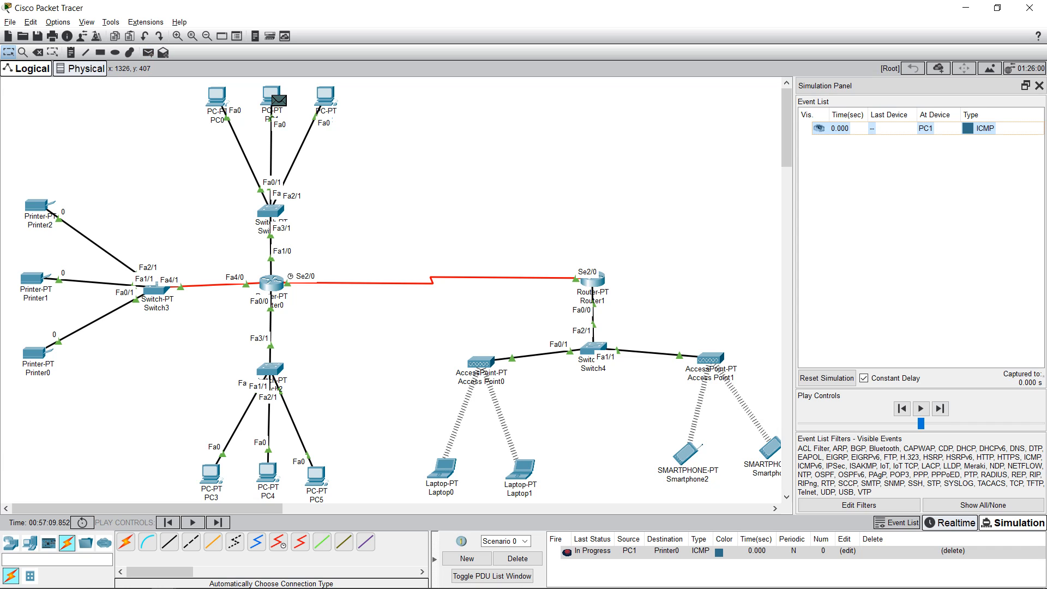
Step: Step the ping via Switch0, Router0, Switch3 to Printer0 and back to PC1, then delete it
{"action": "left_click", "coordinate": [940, 408]}
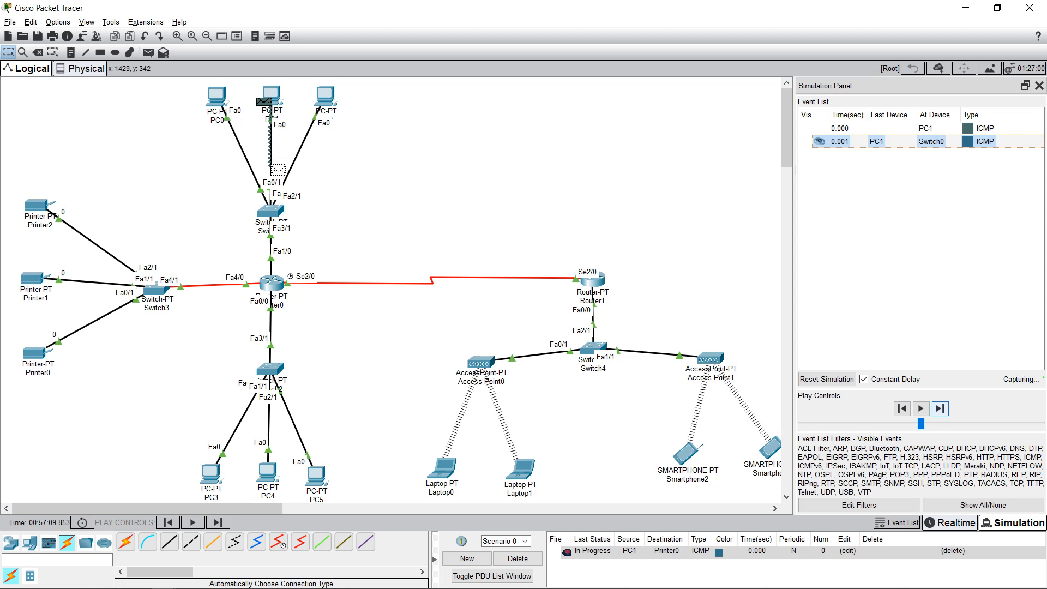
{"action": "left_click", "coordinate": [940, 408]}
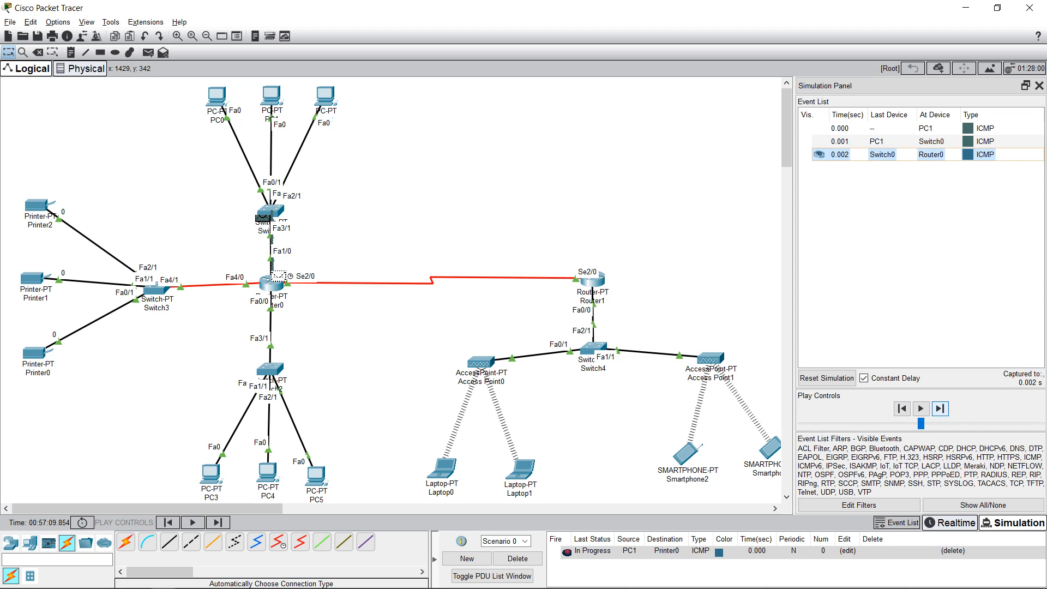
{"action": "left_click", "coordinate": [940, 408]}
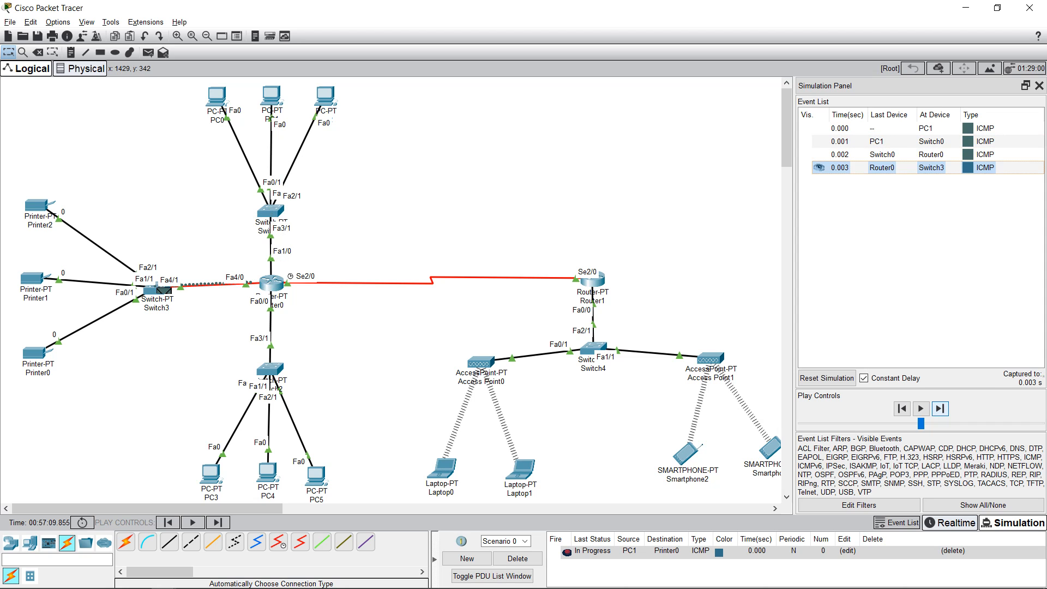
{"action": "left_click", "coordinate": [940, 408]}
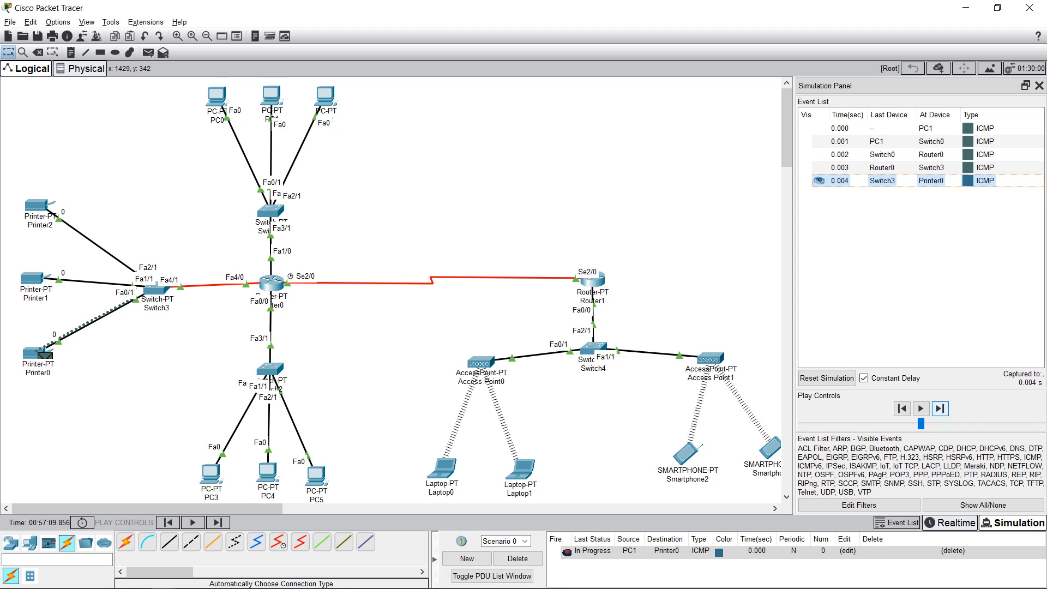
{"action": "left_click", "coordinate": [939, 409]}
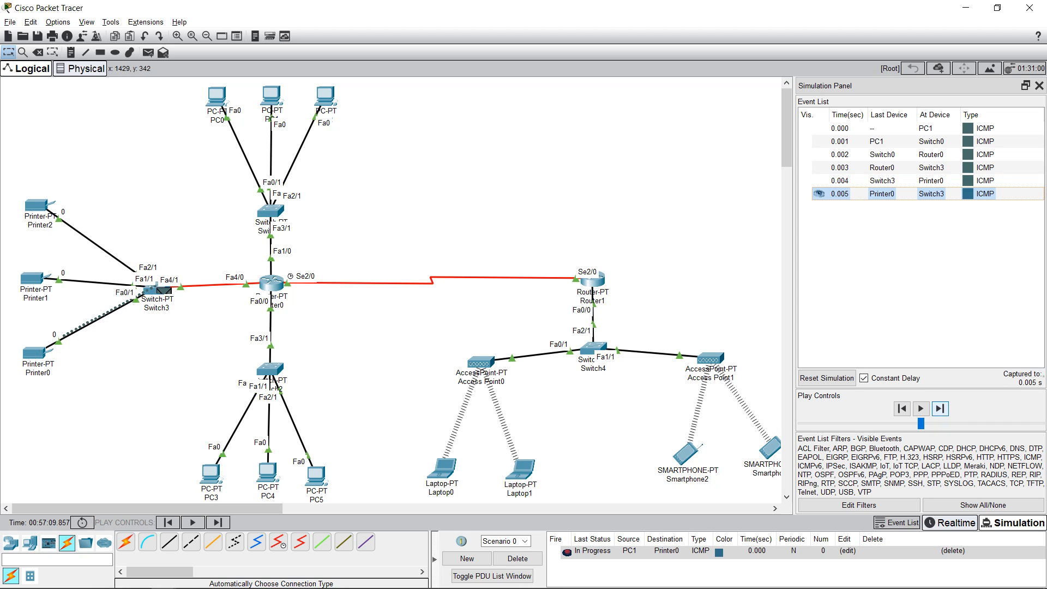
{"action": "left_click", "coordinate": [940, 408]}
{"action": "left_click", "coordinate": [940, 408]}
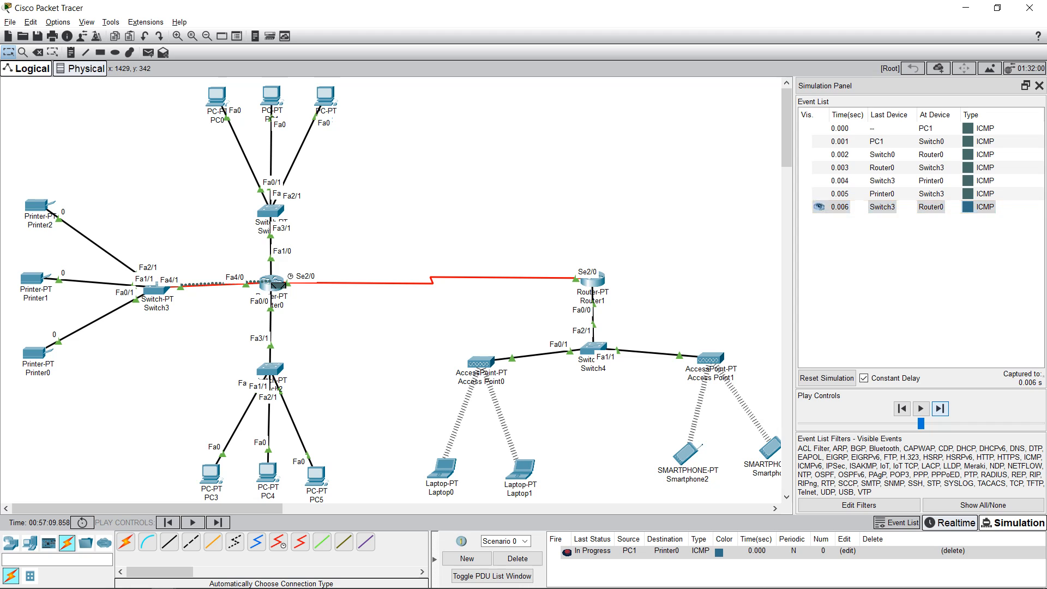
{"action": "left_click", "coordinate": [940, 409]}
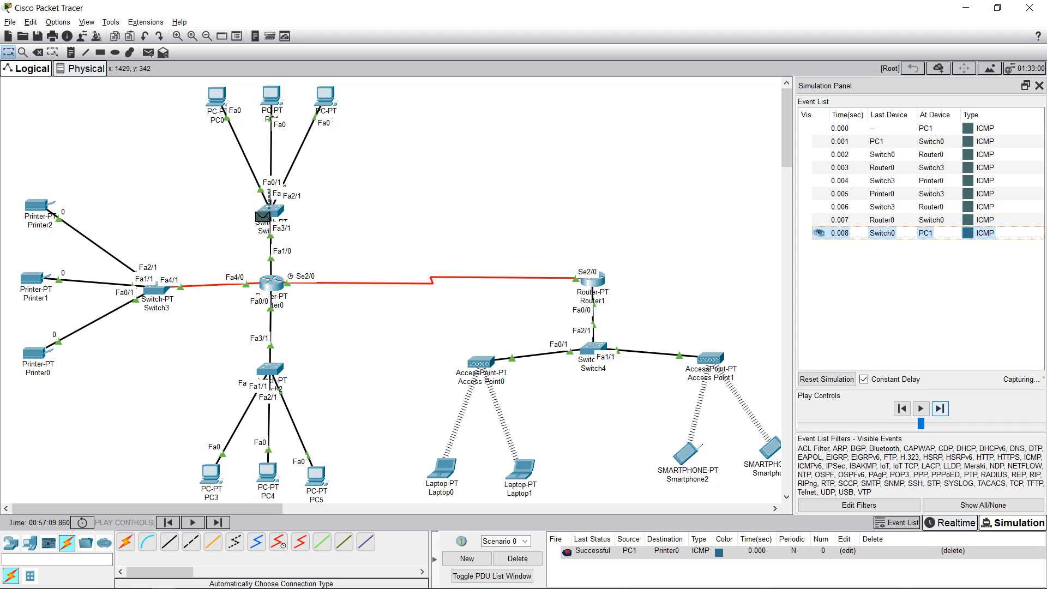
{"action": "left_click", "coordinate": [940, 409]}
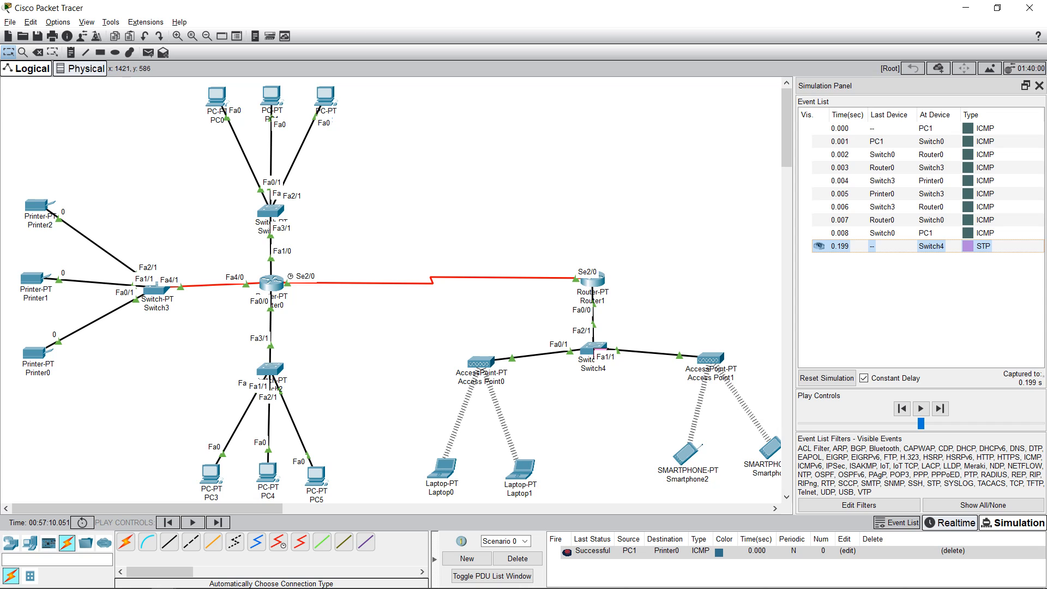
{"action": "left_click", "coordinate": [518, 558]}
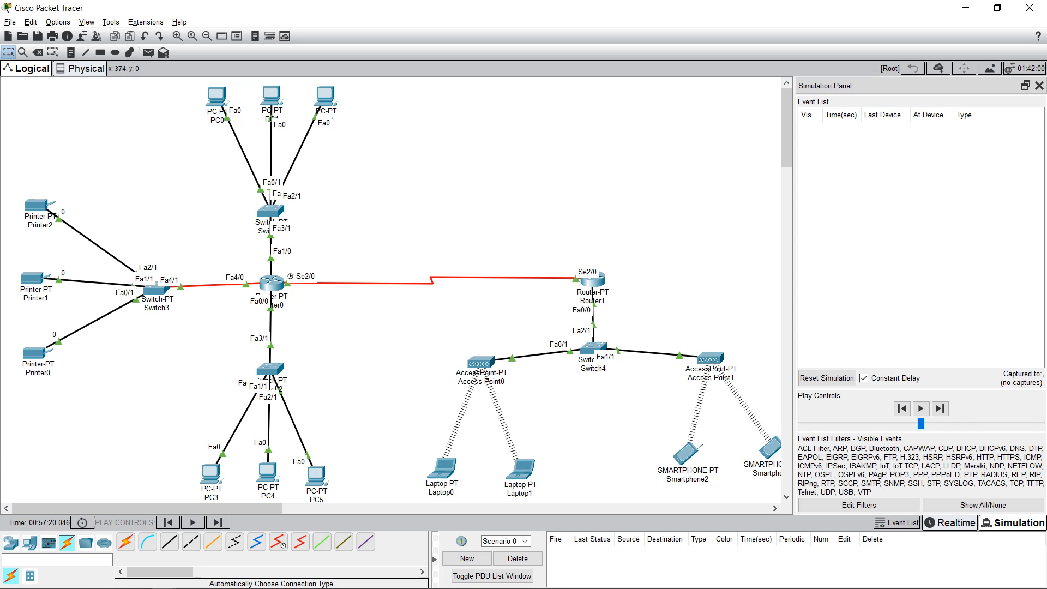
Step: Add a simple PDU from PC4 to Printer1 and step through its ARP exchange with Router0
{"action": "left_click", "coordinate": [147, 51]}
{"action": "left_click", "coordinate": [267, 470]}
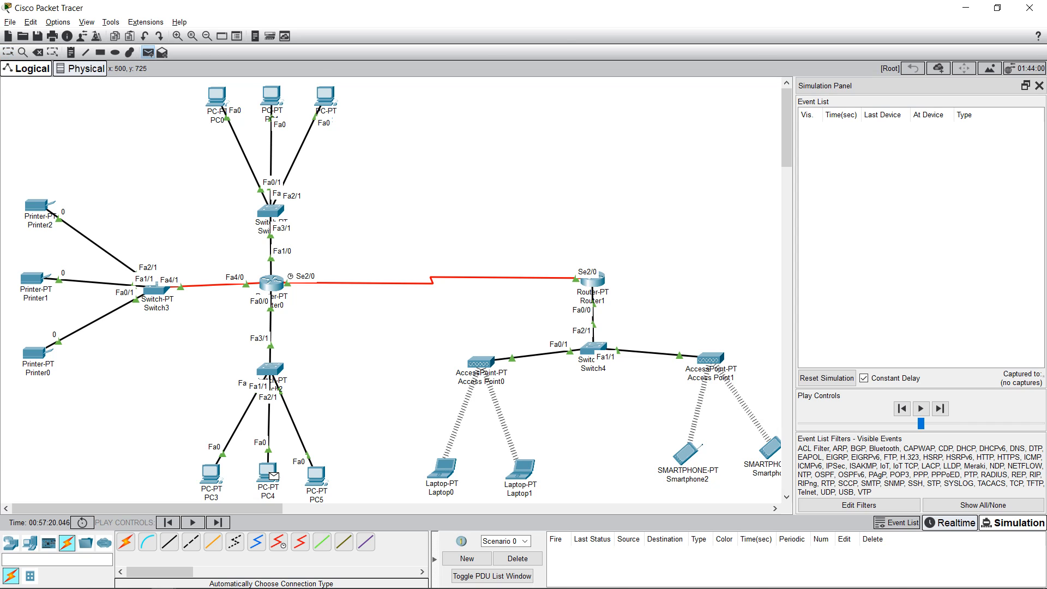
{"action": "left_click", "coordinate": [32, 278]}
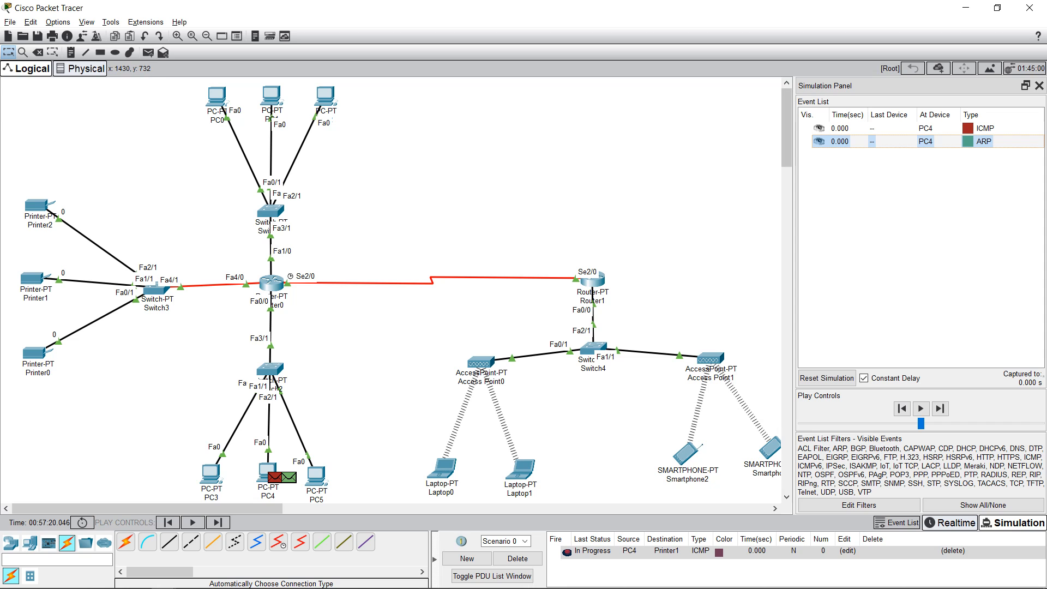
{"action": "left_click", "coordinate": [940, 408]}
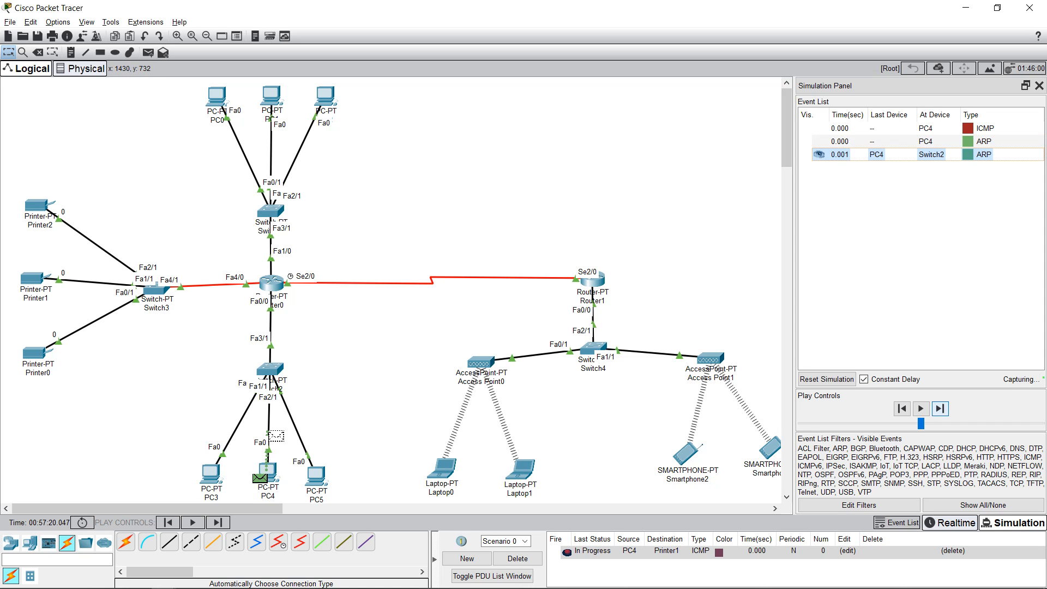
{"action": "left_click", "coordinate": [940, 409]}
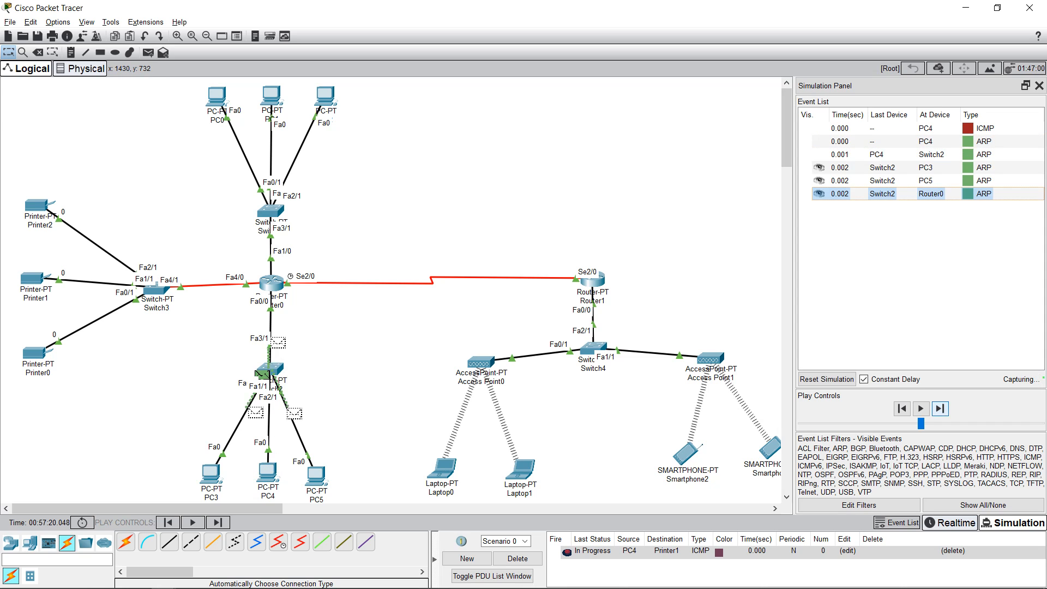
{"action": "left_click", "coordinate": [939, 409]}
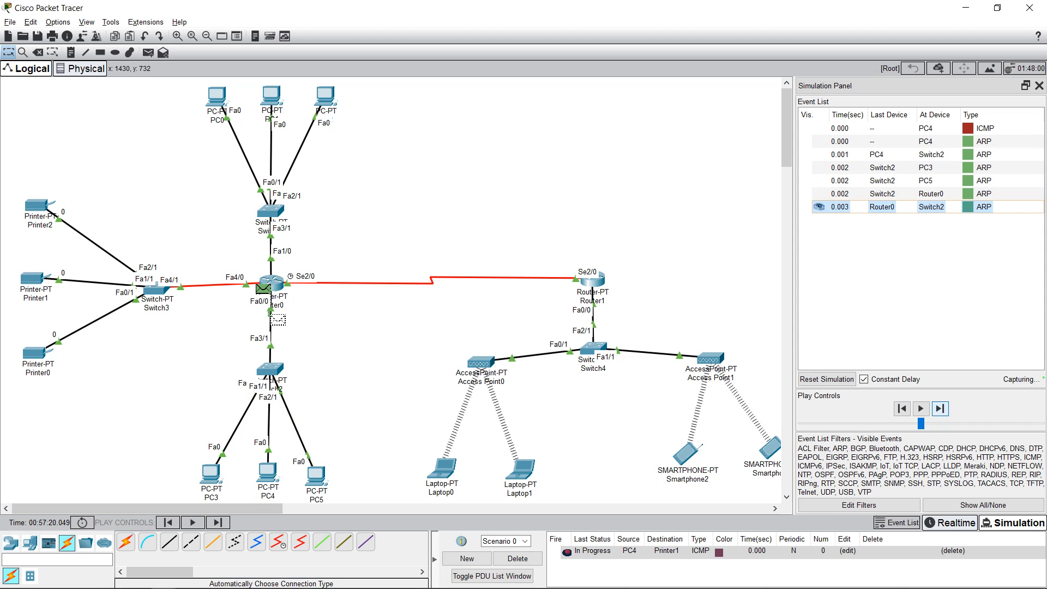
{"action": "left_click", "coordinate": [939, 409]}
Step: Forward the ping via Switch2, Router0, Switch3 to Printer1 and its reply back, then delete it
{"action": "left_click", "coordinate": [940, 408]}
{"action": "left_click", "coordinate": [939, 408]}
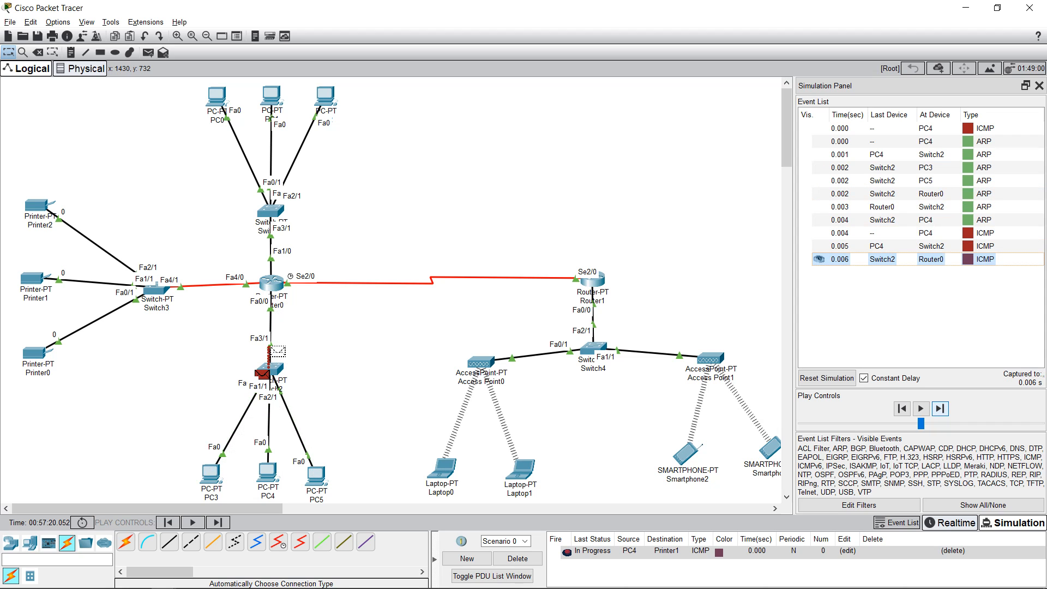
{"action": "left_click", "coordinate": [939, 408]}
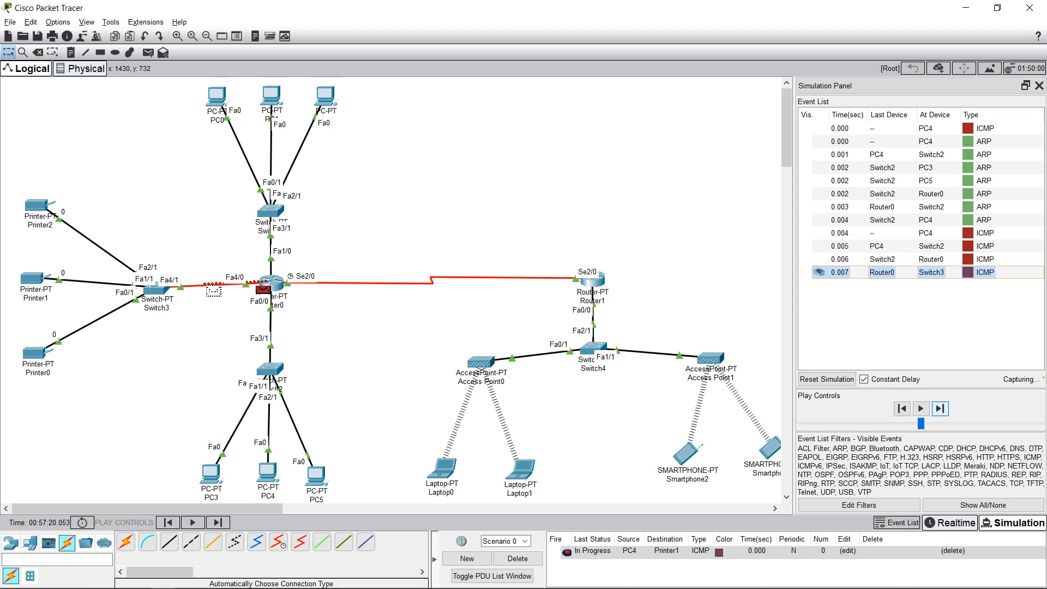
{"action": "left_click", "coordinate": [939, 408]}
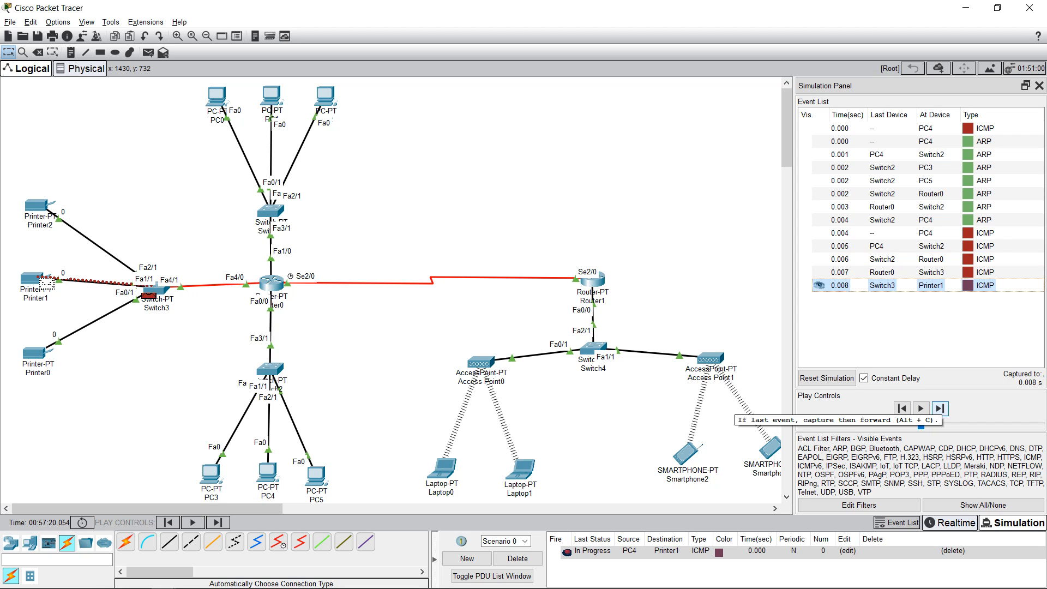
{"action": "left_click", "coordinate": [940, 408]}
{"action": "left_click", "coordinate": [939, 408]}
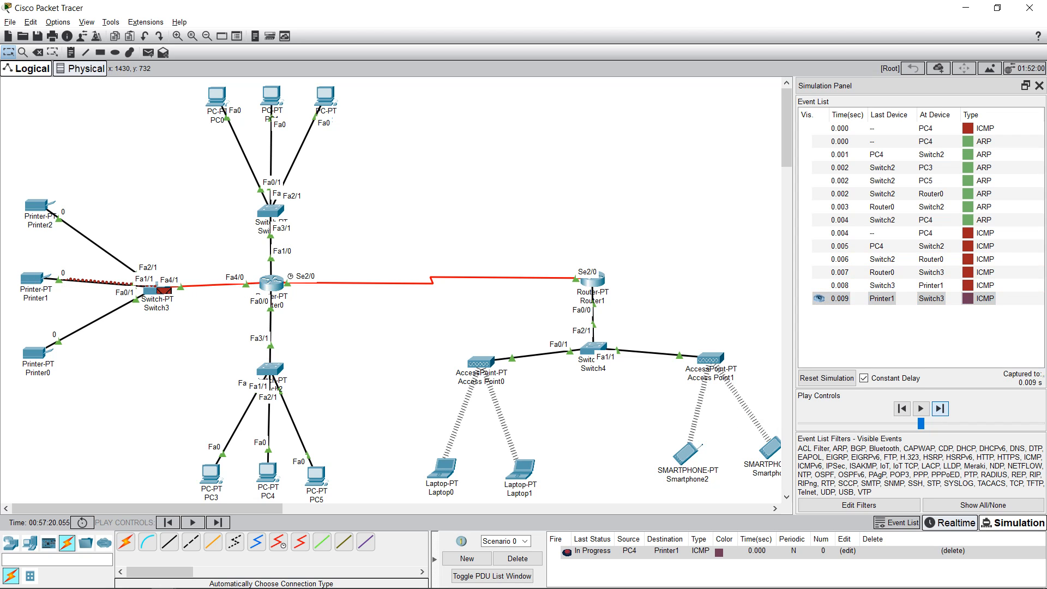
{"action": "left_click", "coordinate": [939, 409]}
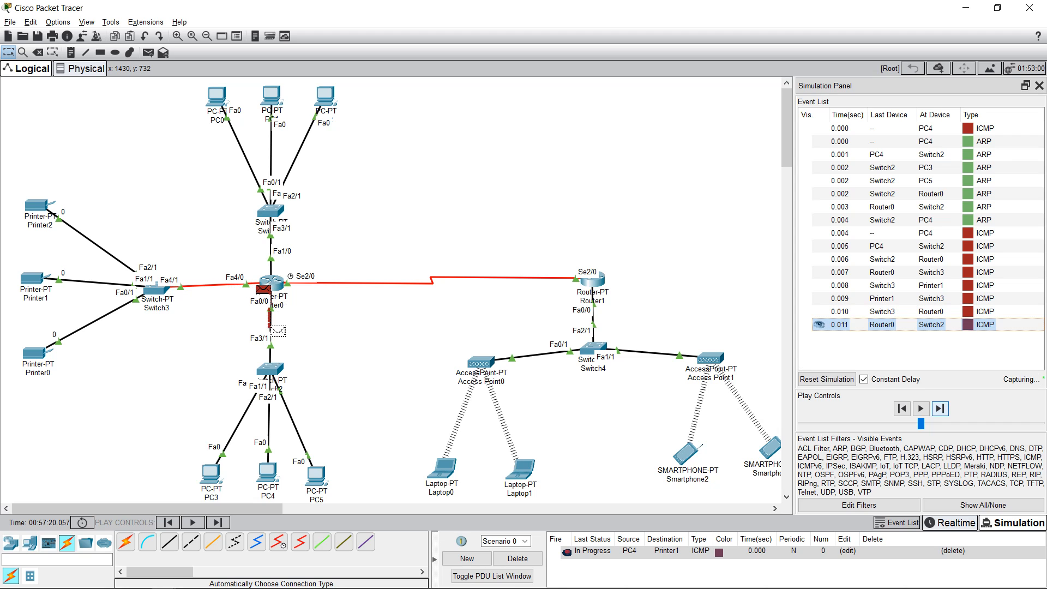
{"action": "left_click", "coordinate": [940, 408]}
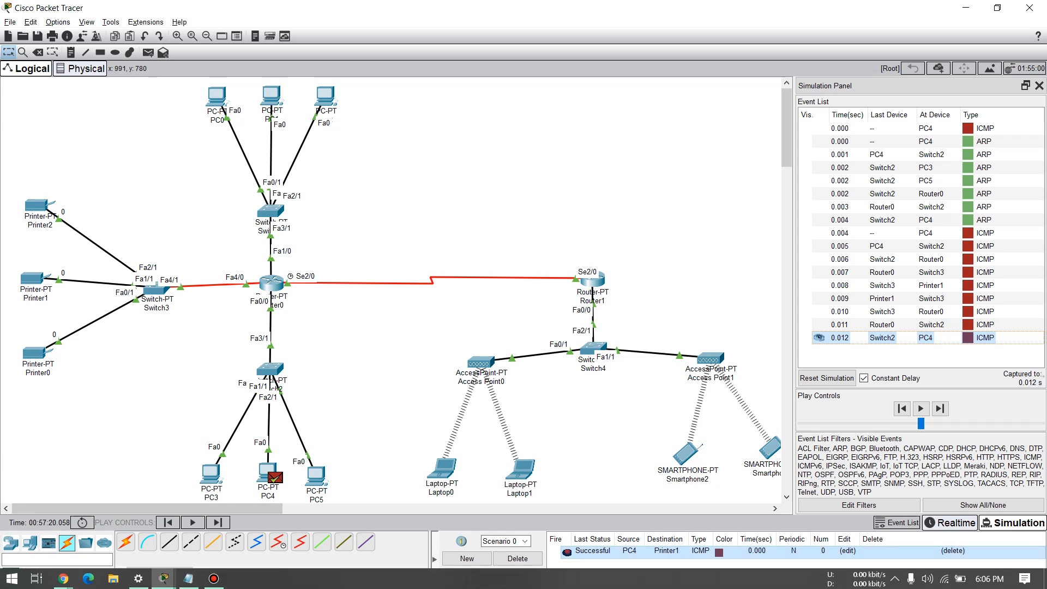
{"action": "left_click", "coordinate": [518, 559]}
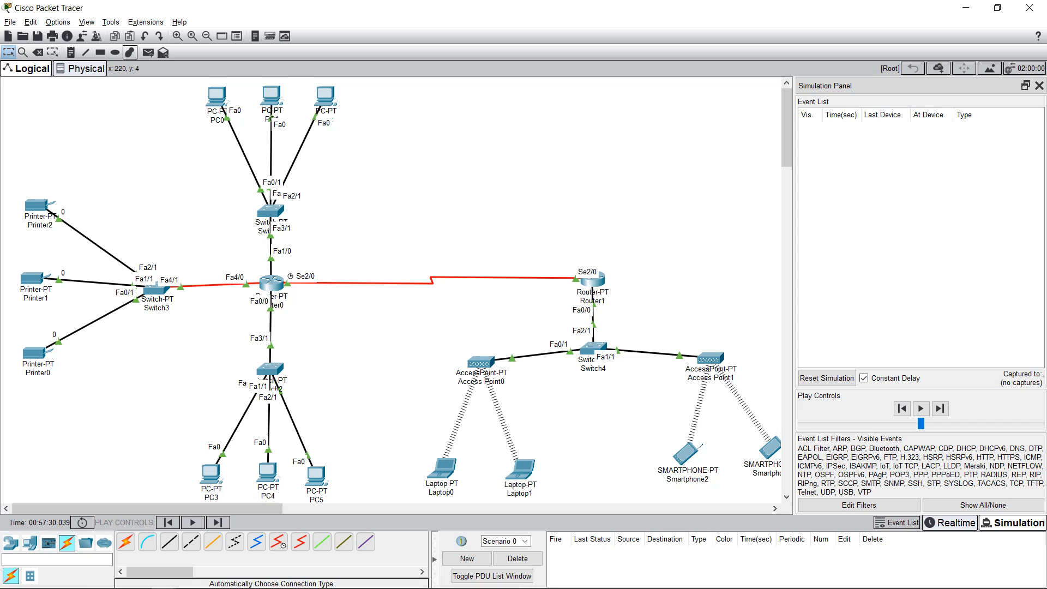
Step: Add a simple PDU from Laptop1 to Printer2 and step it via Access Point0, Switch4, Router1, Router0 to Switch3
{"action": "left_click", "coordinate": [147, 53]}
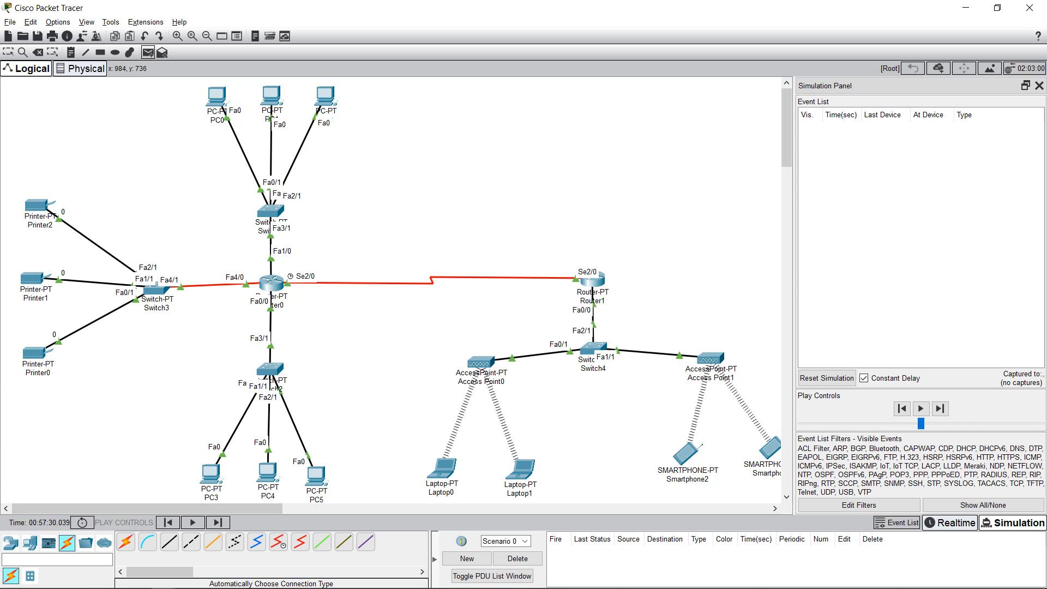
{"action": "left_click", "coordinate": [524, 472]}
{"action": "left_click", "coordinate": [36, 205]}
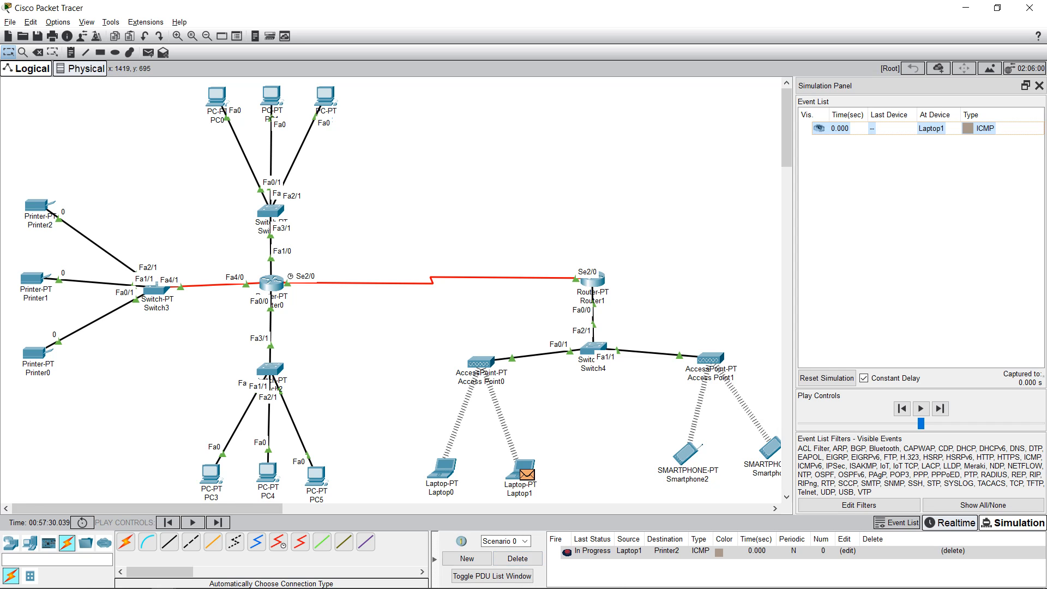
{"action": "left_click", "coordinate": [940, 409]}
{"action": "left_click", "coordinate": [939, 408]}
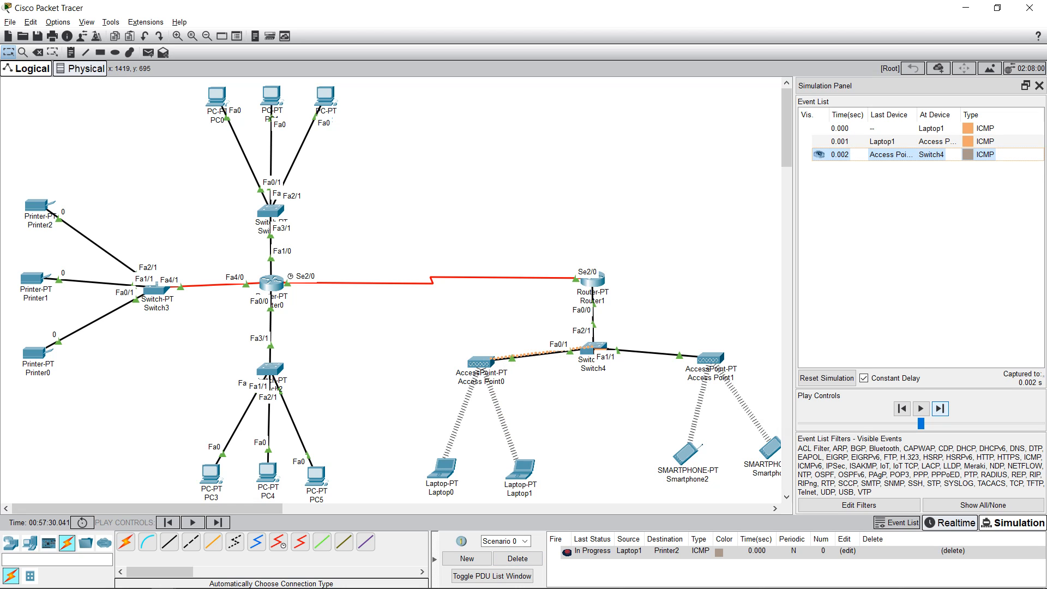
{"action": "left_click", "coordinate": [940, 409]}
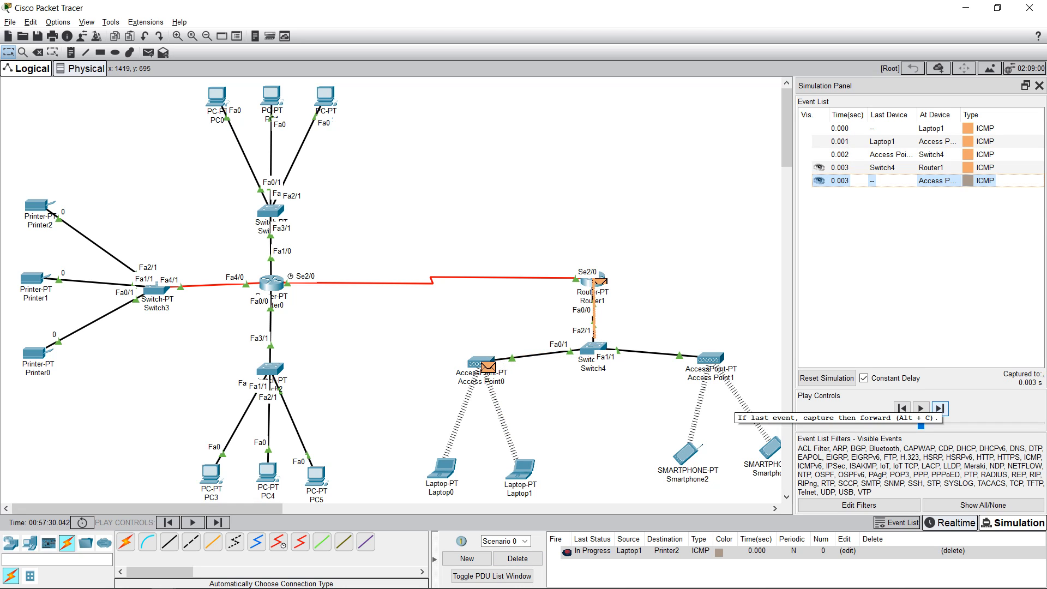
{"action": "left_click", "coordinate": [940, 408]}
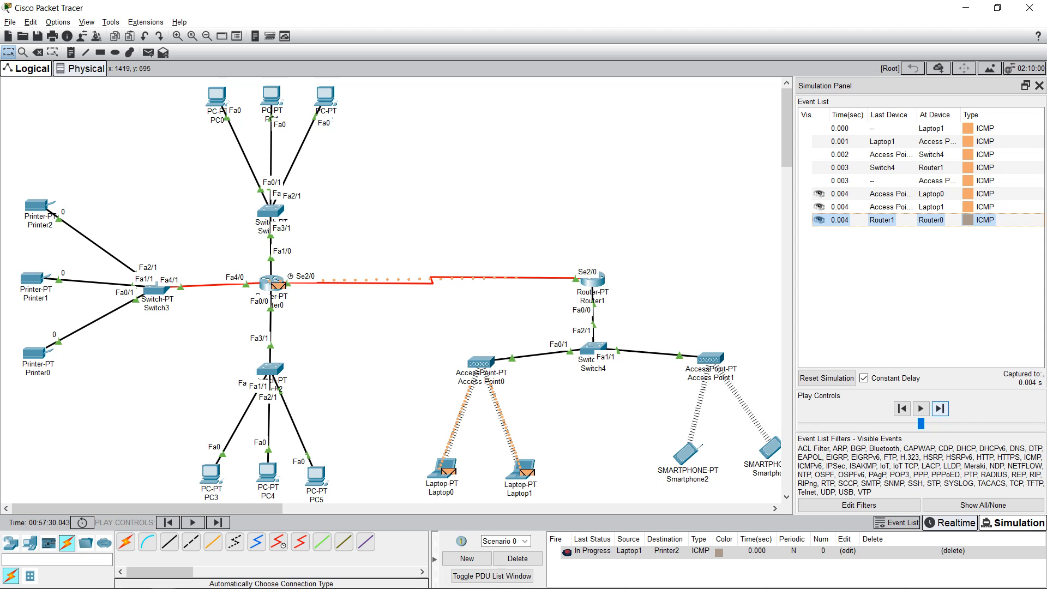
{"action": "left_click", "coordinate": [939, 409]}
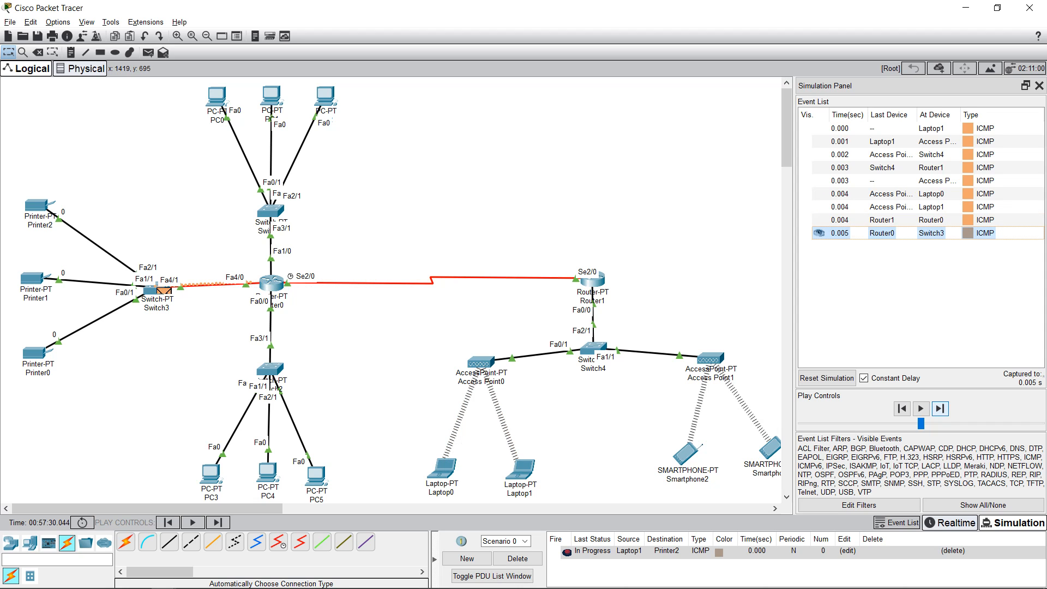
Step: Step the ping to Printer2 and its reply back to Laptop1 until successful, then delete it
{"action": "left_click", "coordinate": [939, 409]}
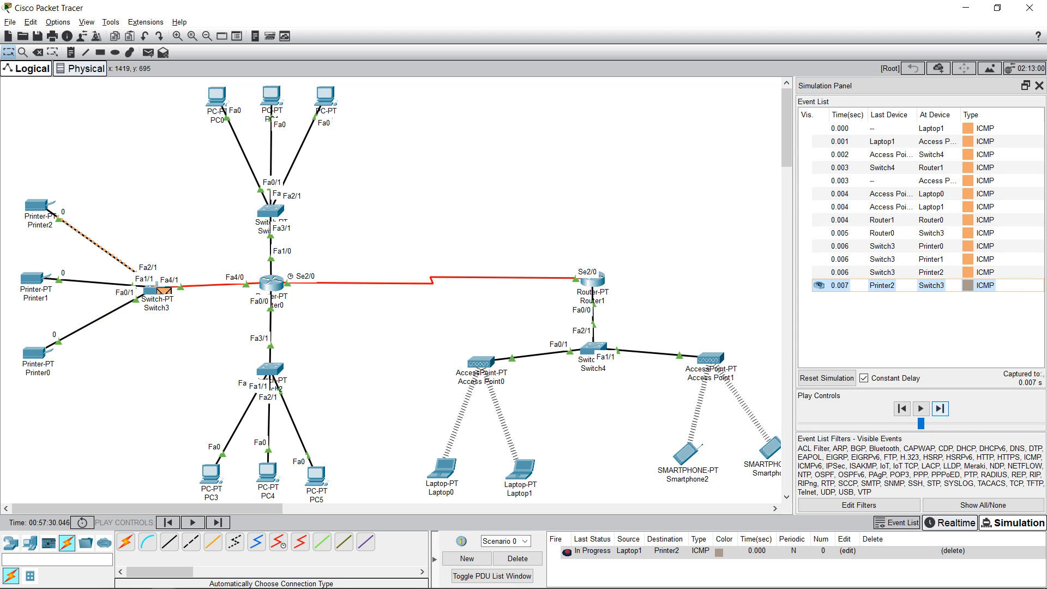
{"action": "left_click", "coordinate": [940, 408]}
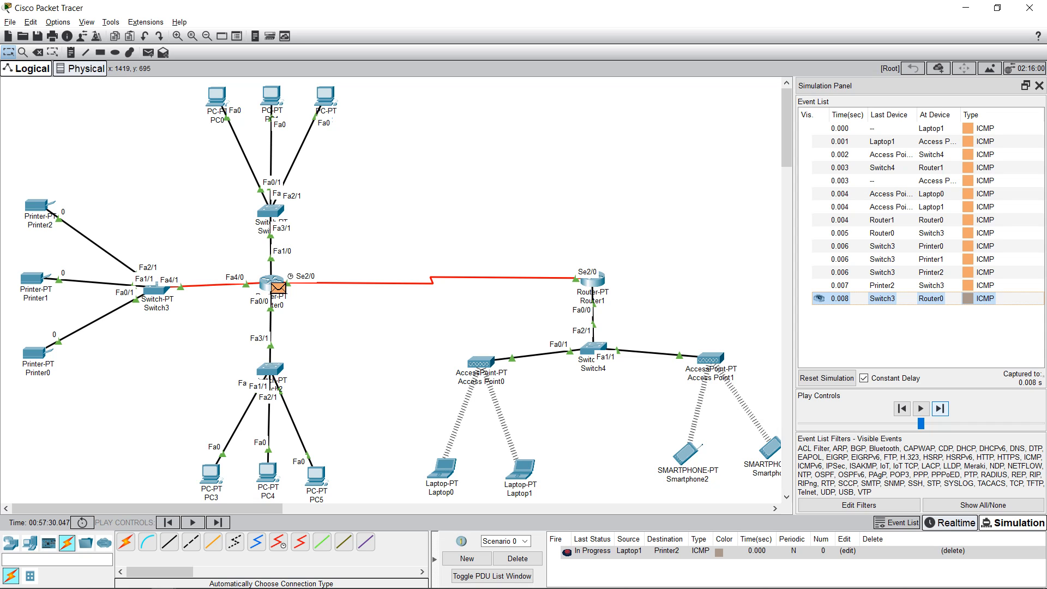
{"action": "left_click", "coordinate": [939, 408]}
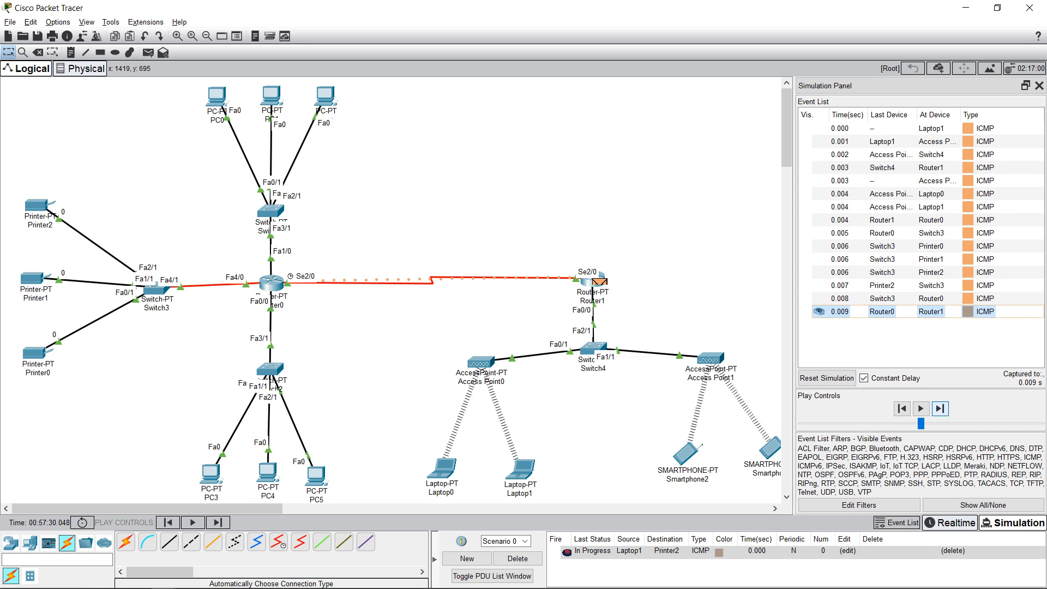
{"action": "left_click", "coordinate": [939, 408]}
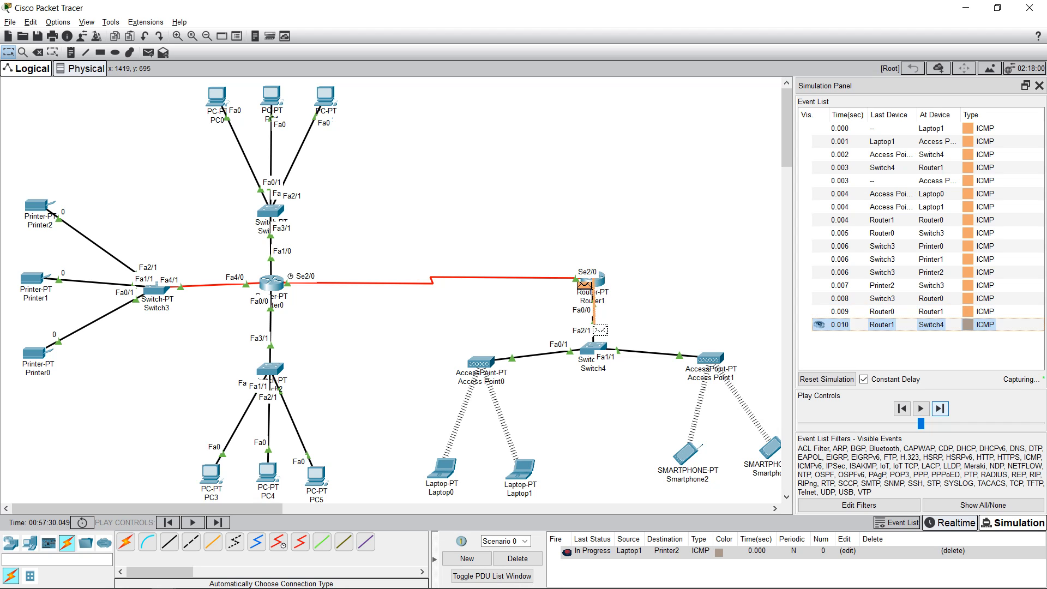
{"action": "left_click", "coordinate": [940, 408]}
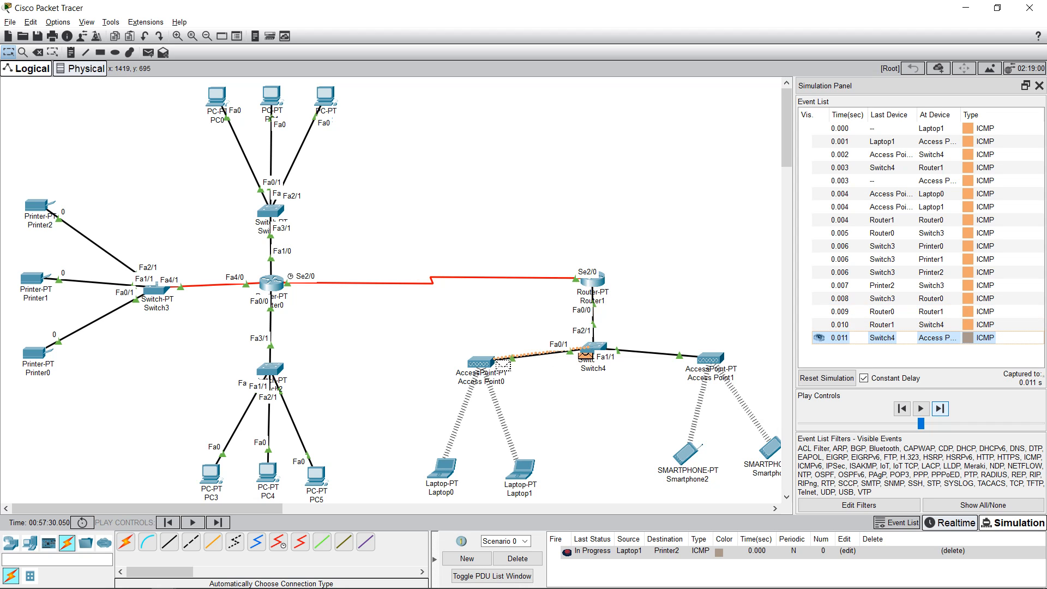
{"action": "left_click", "coordinate": [940, 408]}
{"action": "left_click", "coordinate": [940, 408]}
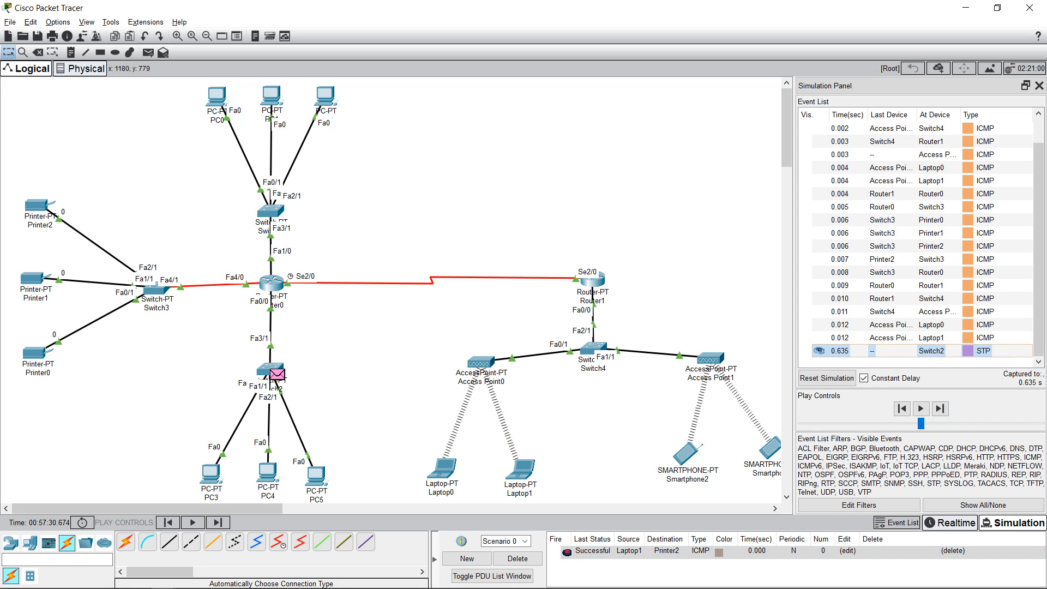
{"action": "left_click", "coordinate": [517, 558]}
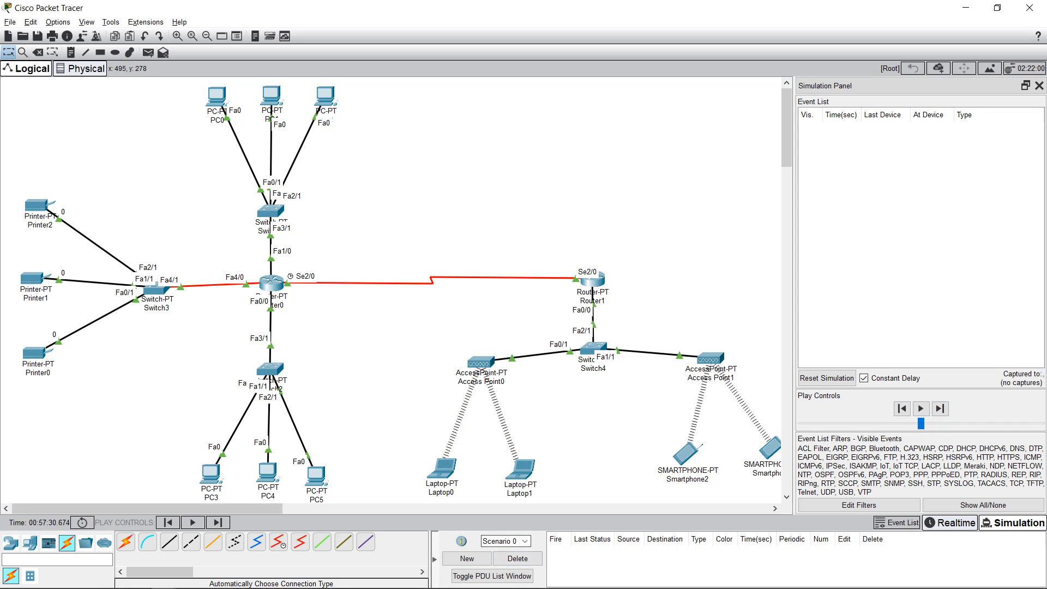
Step: Add a simple PDU from Smartphone6 to Printer1 and step its ARP packets past Access Point1
{"action": "left_click", "coordinate": [148, 52]}
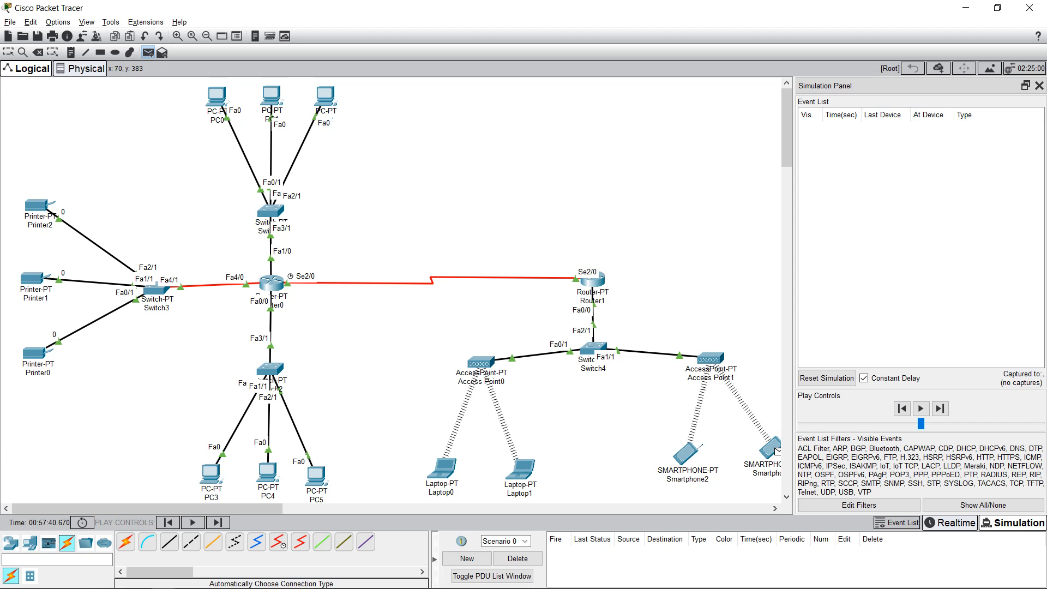
{"action": "left_click", "coordinate": [776, 450]}
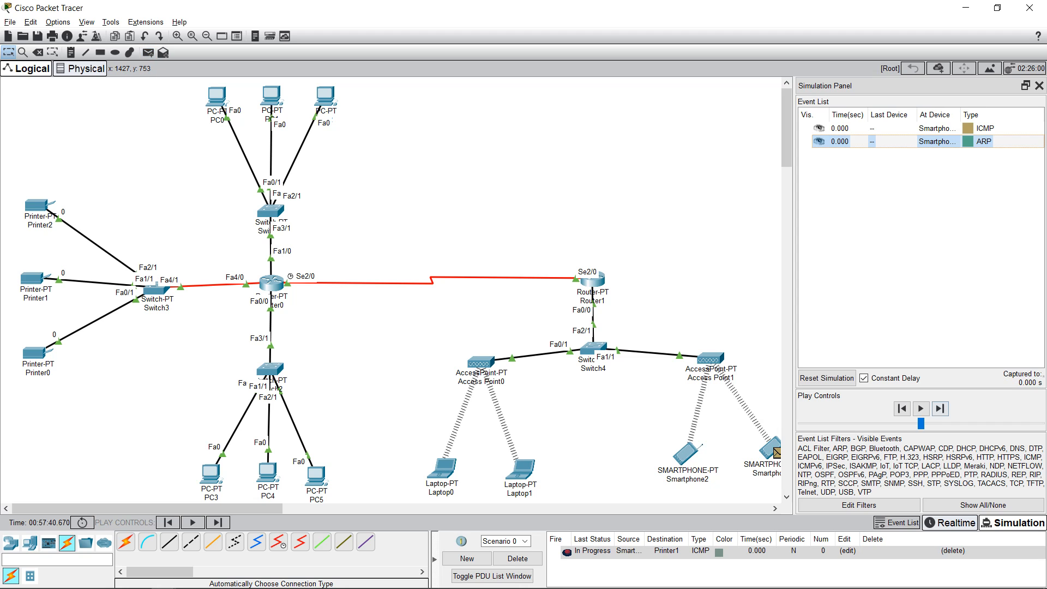
{"action": "left_click", "coordinate": [939, 409]}
{"action": "left_click", "coordinate": [939, 408]}
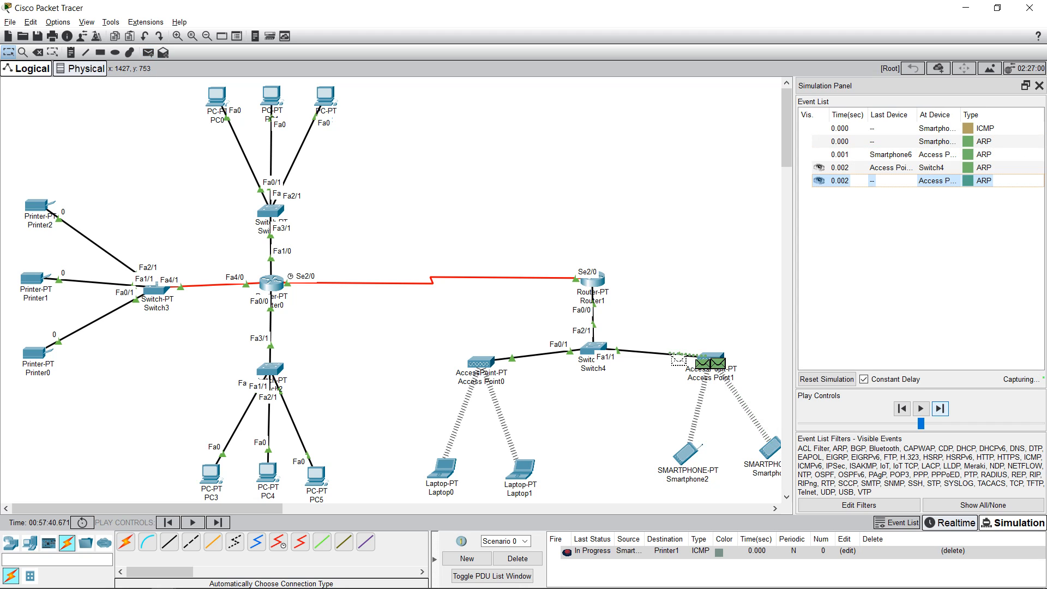
{"action": "left_click", "coordinate": [939, 408]}
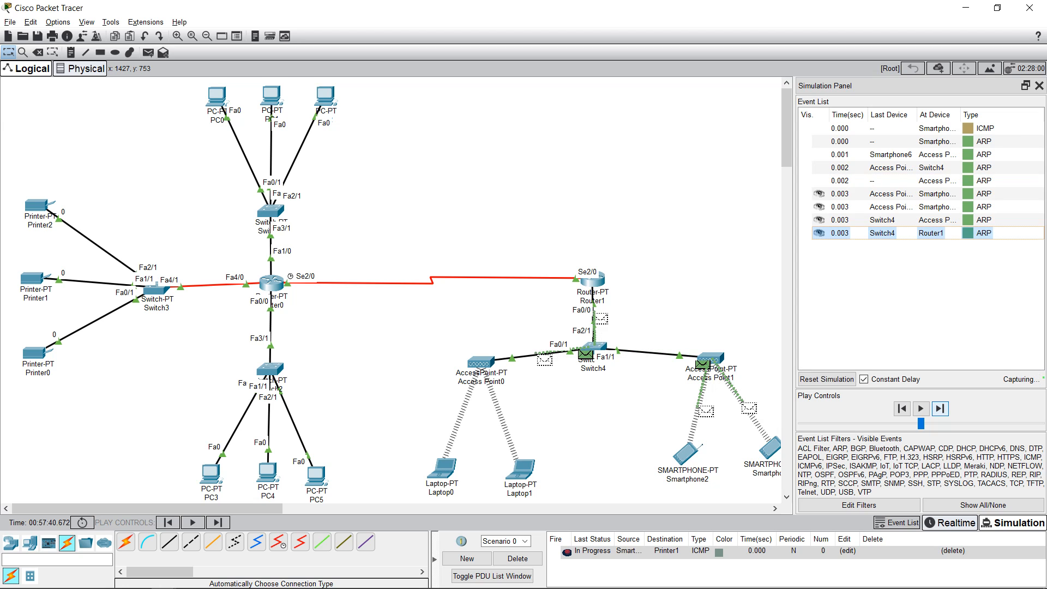
{"action": "left_click", "coordinate": [940, 408]}
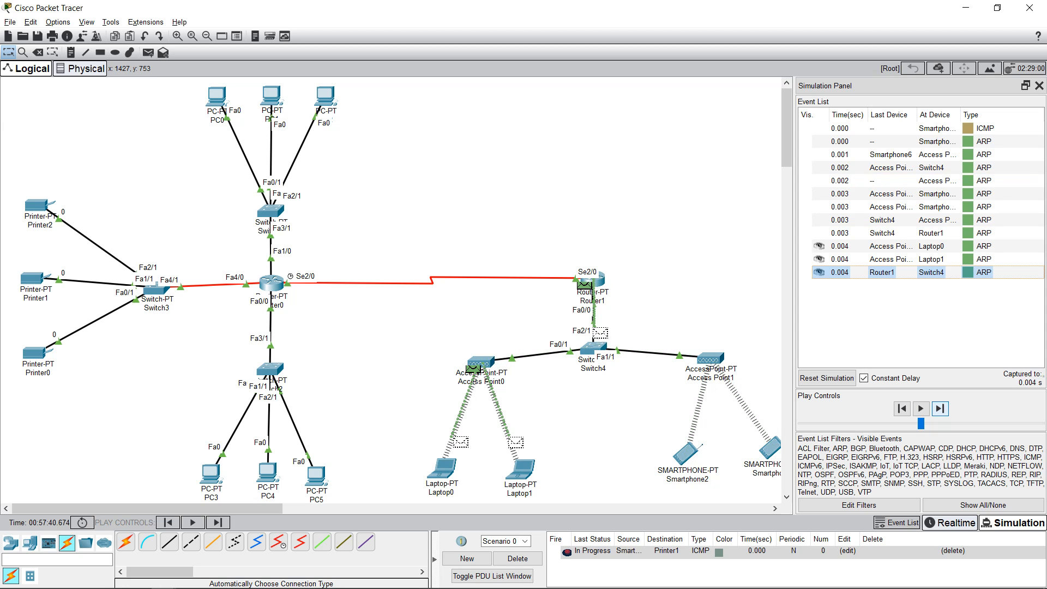
{"action": "left_click", "coordinate": [940, 409]}
{"action": "left_click", "coordinate": [939, 408]}
{"action": "left_click", "coordinate": [940, 409]}
{"action": "left_click", "coordinate": [940, 409]}
Step: Advance the ping across the Router1–Router0 link and deliver it to Printer1
{"action": "left_click", "coordinate": [940, 408]}
{"action": "left_click", "coordinate": [939, 408]}
{"action": "left_click", "coordinate": [939, 409]}
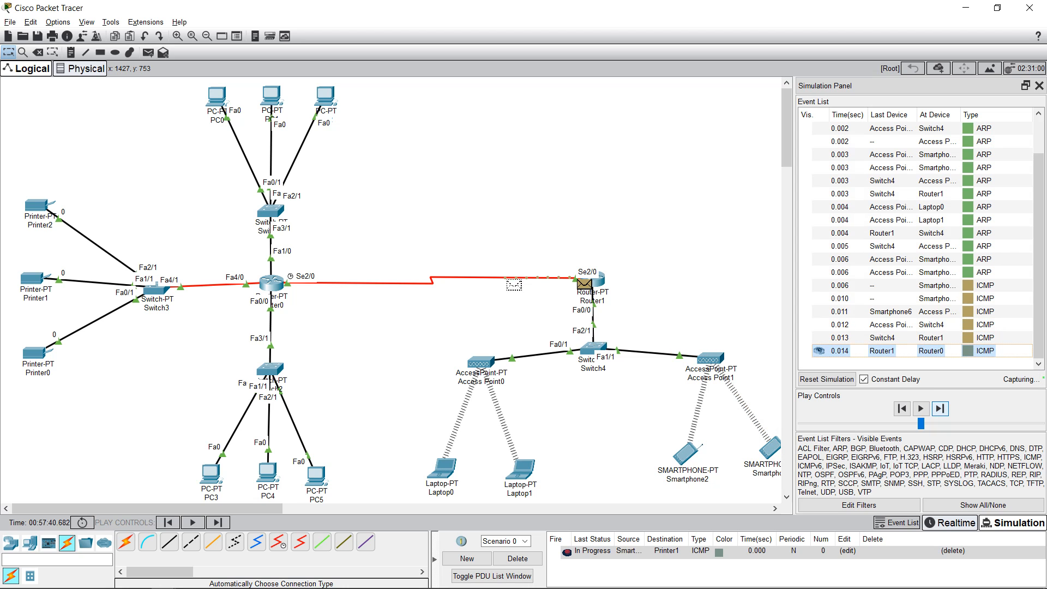
{"action": "left_click", "coordinate": [940, 408]}
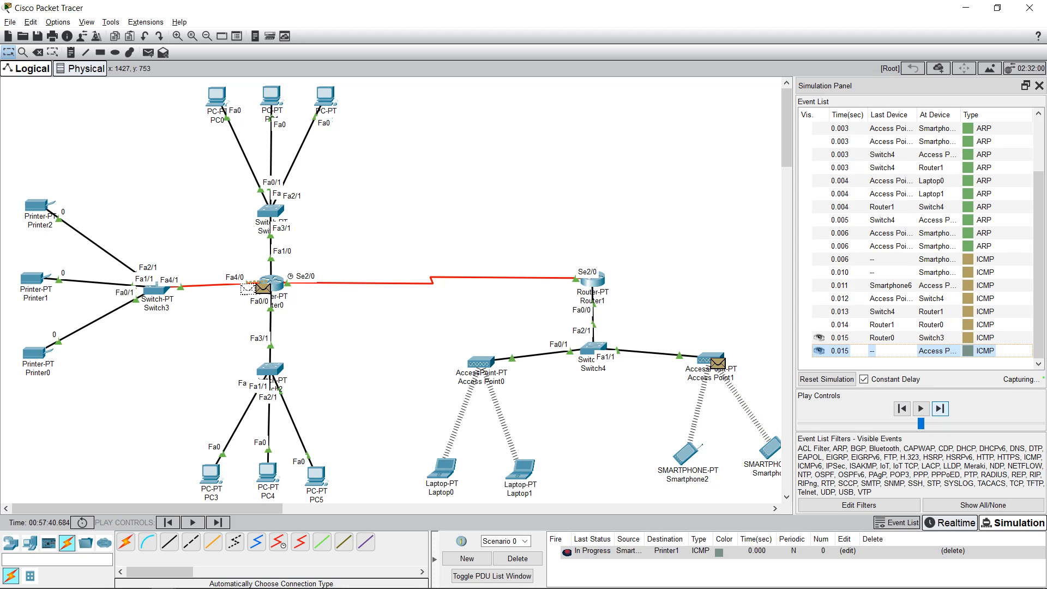
{"action": "left_click", "coordinate": [939, 408]}
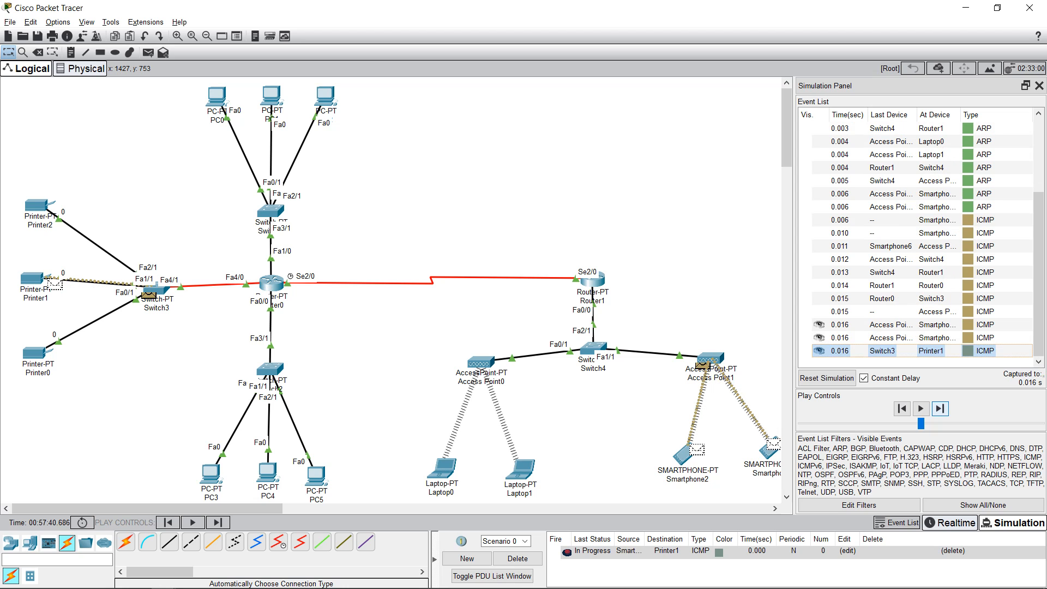
Step: Step Printer1's reply back through Router0 and Router1 to the smartphones, then delete the PDU
{"action": "left_click", "coordinate": [940, 409]}
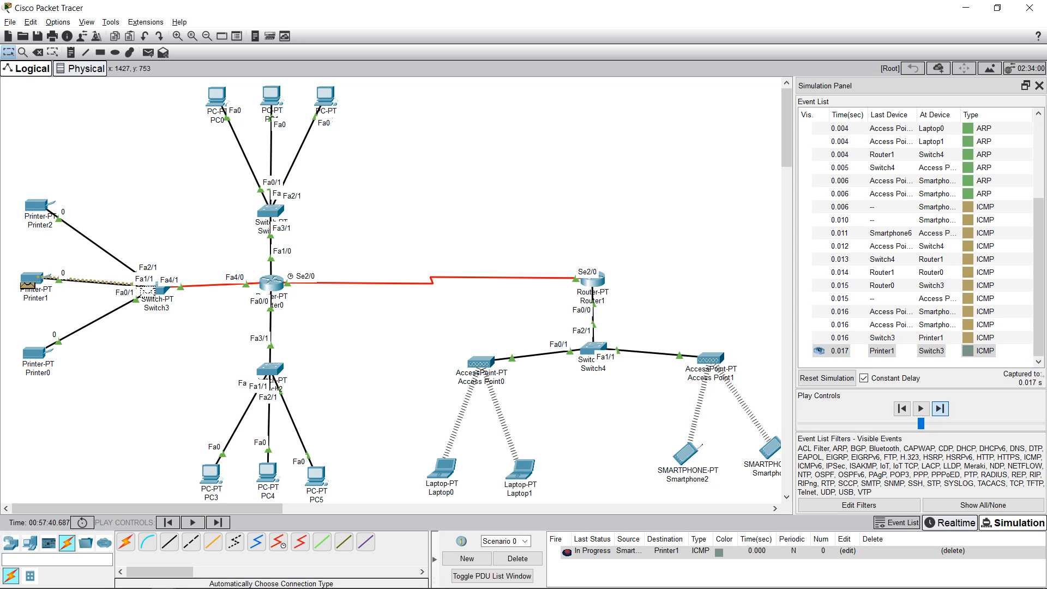
{"action": "left_click", "coordinate": [939, 409]}
{"action": "left_click", "coordinate": [940, 408]}
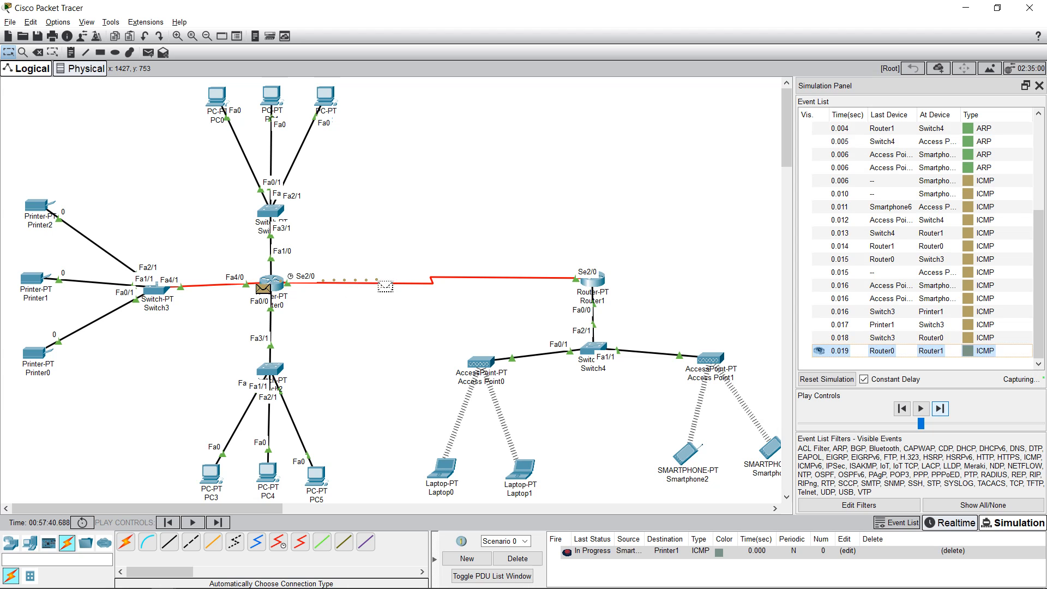
{"action": "left_click", "coordinate": [940, 409]}
{"action": "left_click", "coordinate": [940, 409]}
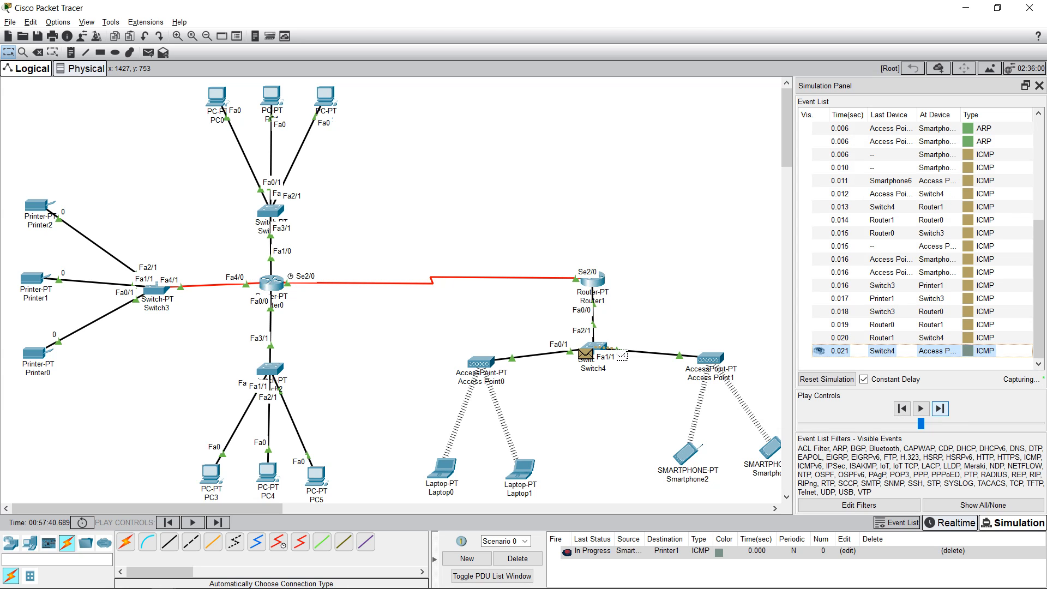
{"action": "left_click", "coordinate": [939, 408]}
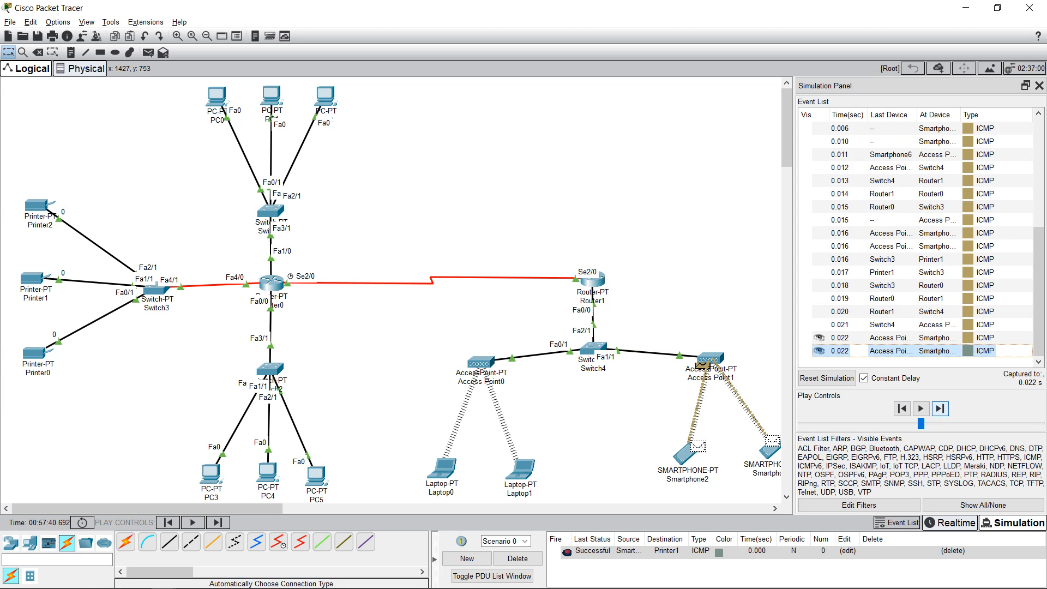
{"action": "left_click", "coordinate": [939, 409]}
{"action": "left_click", "coordinate": [518, 559]}
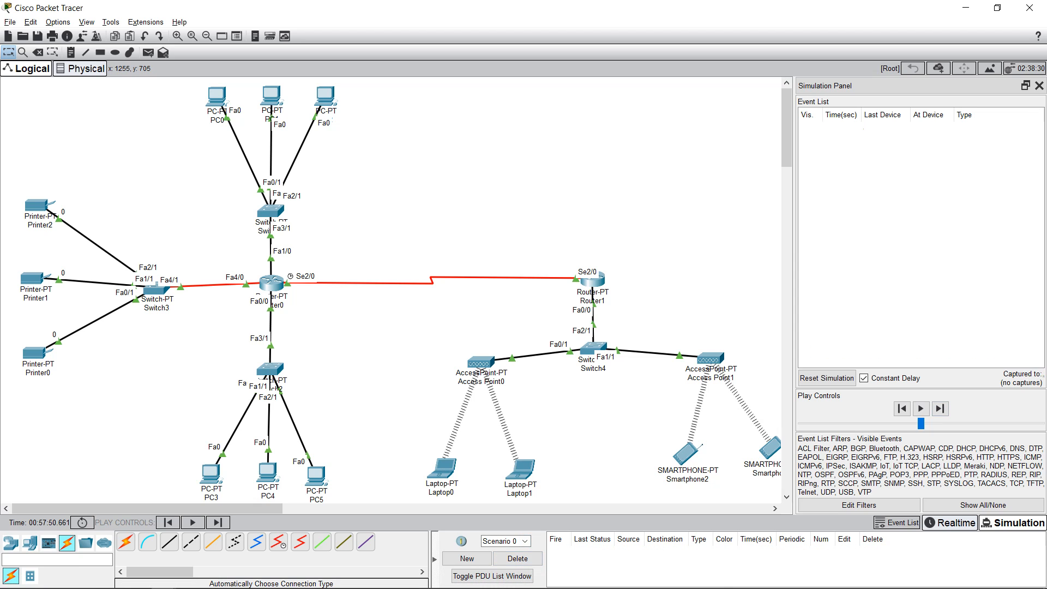
{"action": "mouse_move", "coordinate": [686, 462]}
{"action": "left_click_drag", "start_coordinate": [6, 80], "coordinate": [10, 105]}
{"action": "left_click_drag", "start_coordinate": [14, 173], "coordinate": [75, 392]}
{"action": "left_click", "coordinate": [38, 176]}
{"action": "left_click_drag", "start_coordinate": [9, 185], "coordinate": [88, 157]}
{"action": "left_click_drag", "start_coordinate": [169, 97], "coordinate": [371, 141]}
{"action": "left_click_drag", "start_coordinate": [11, 92], "coordinate": [136, 103]}
{"action": "mouse_move", "coordinate": [27, 100]}
{"action": "left_mouse_down"}
{"action": "mouse_move", "coordinate": [64, 154]}
{"action": "mouse_move", "coordinate": [22, 96]}
{"action": "left_mouse_up"}
{"action": "left_click_drag", "start_coordinate": [20, 91], "coordinate": [780, 492]}
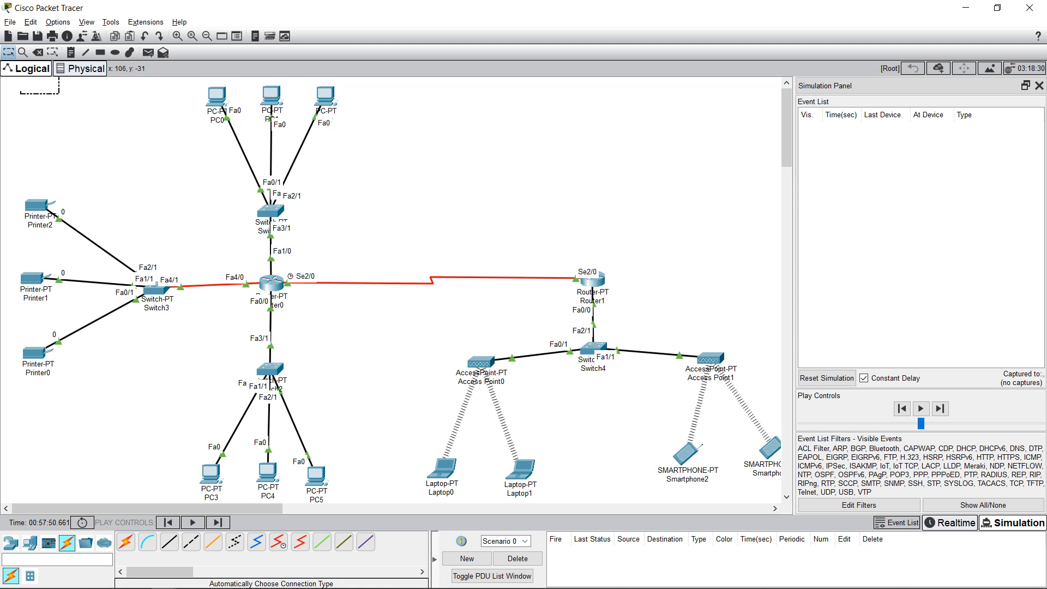